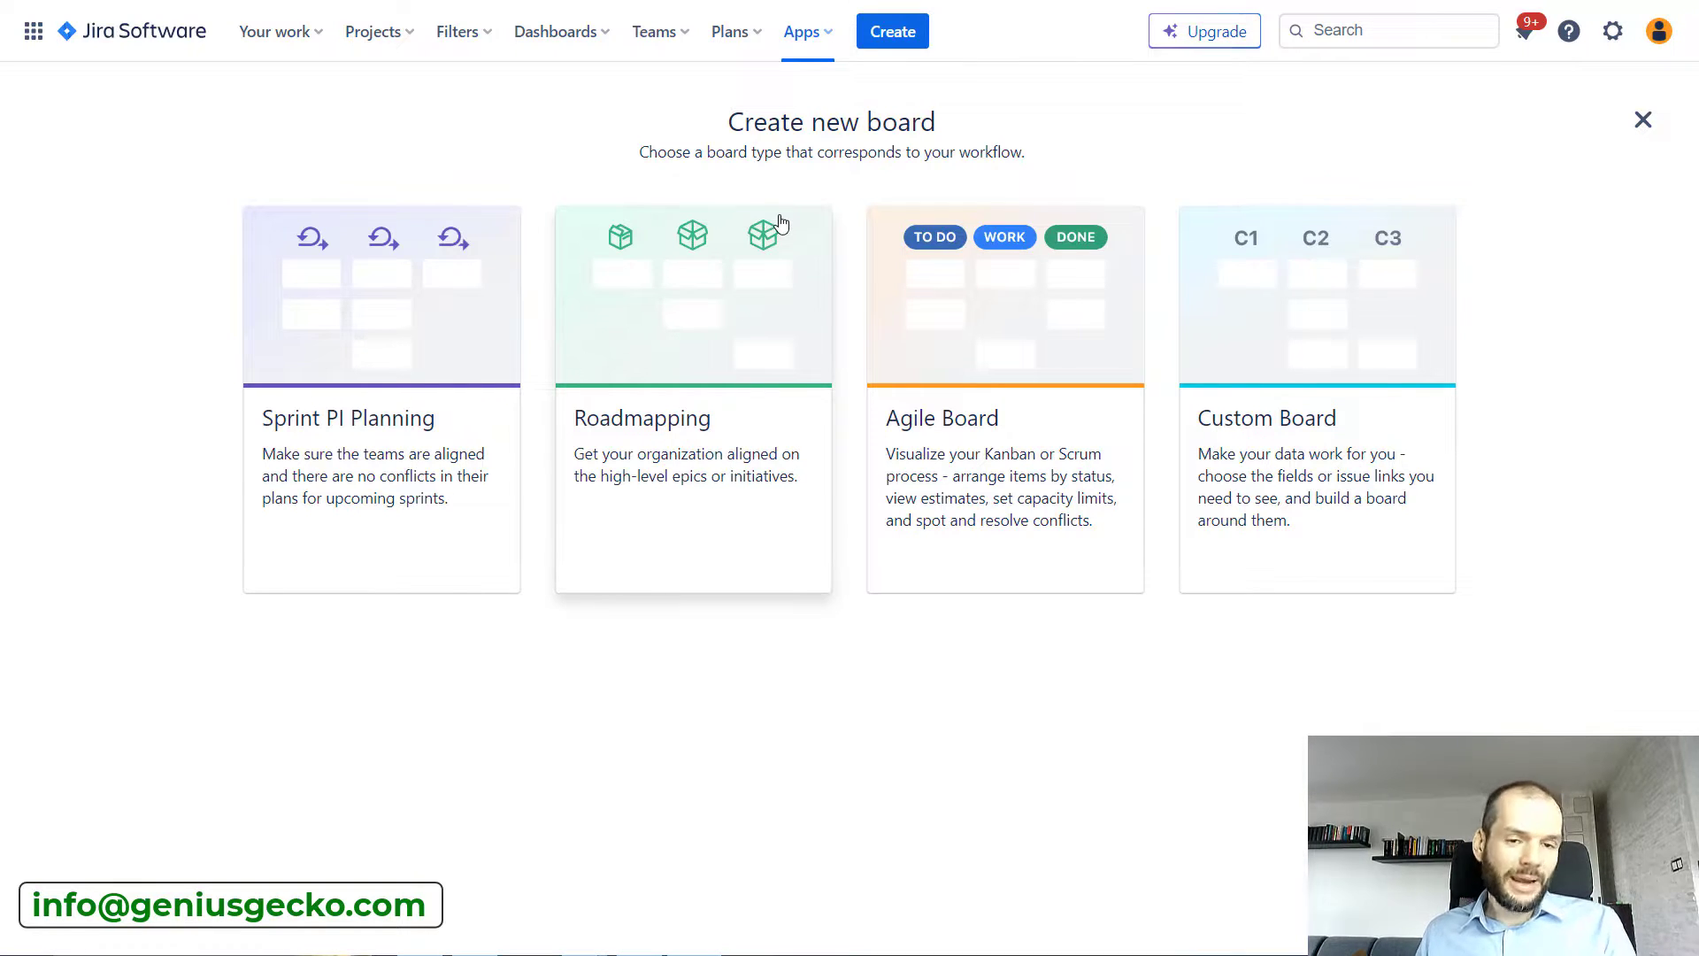
Launch the Cross-Team PI Planner app and start creating a new board.
click(802, 28)
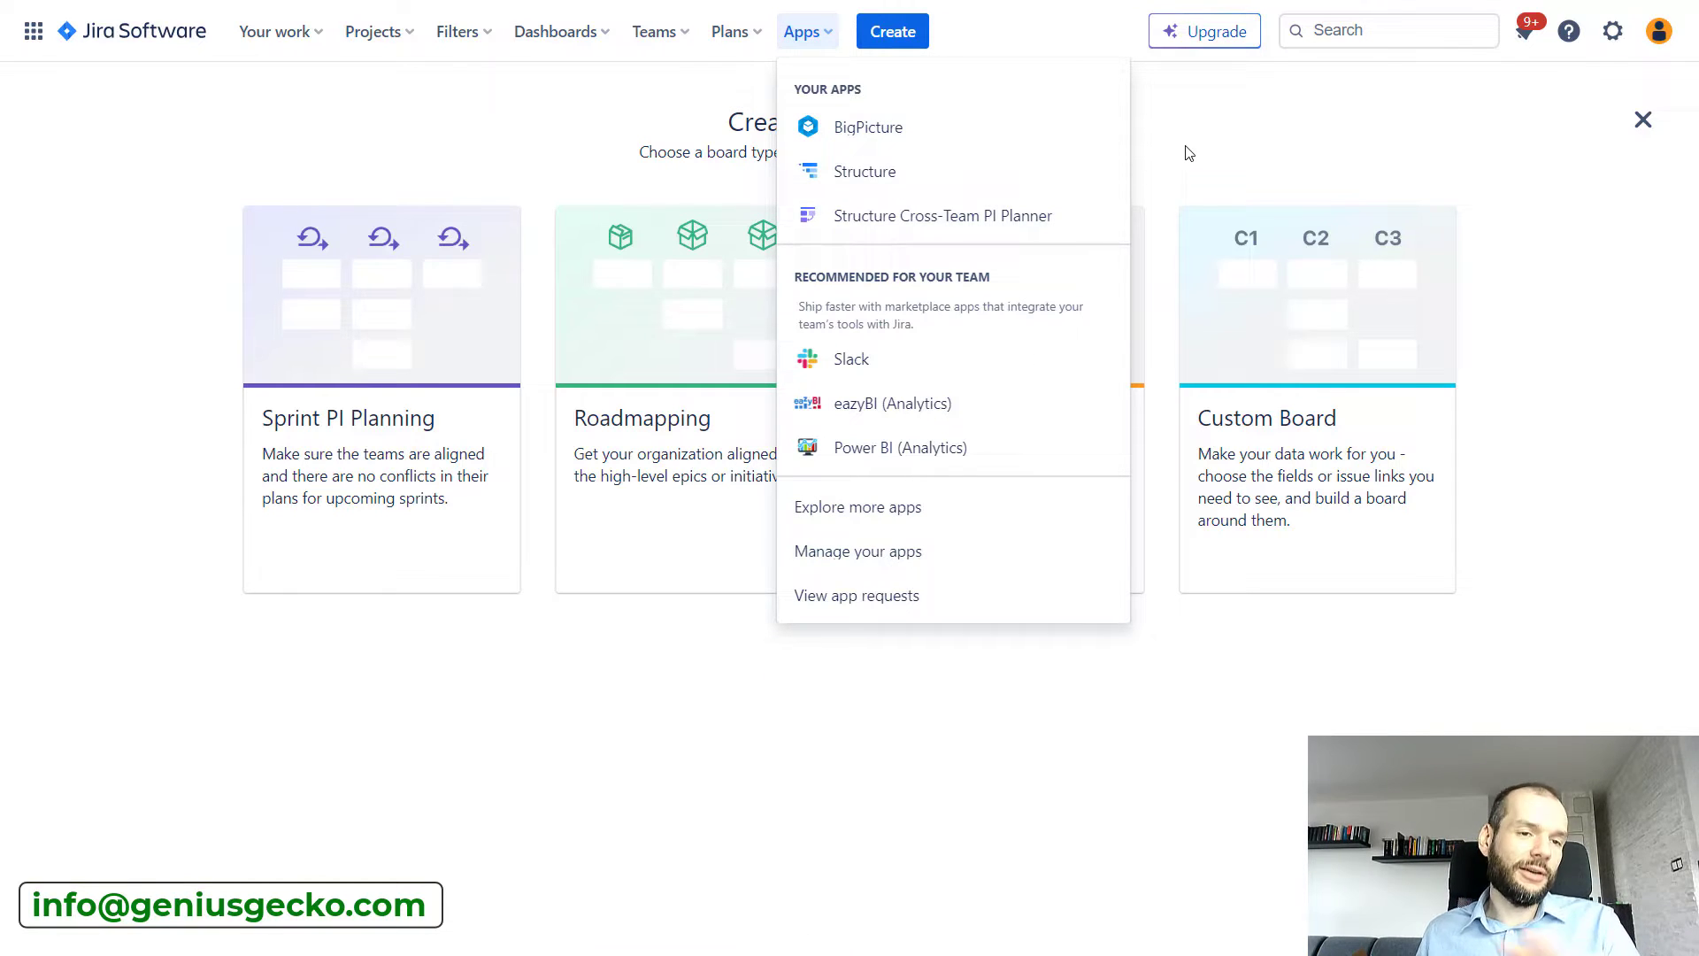
click(954, 216)
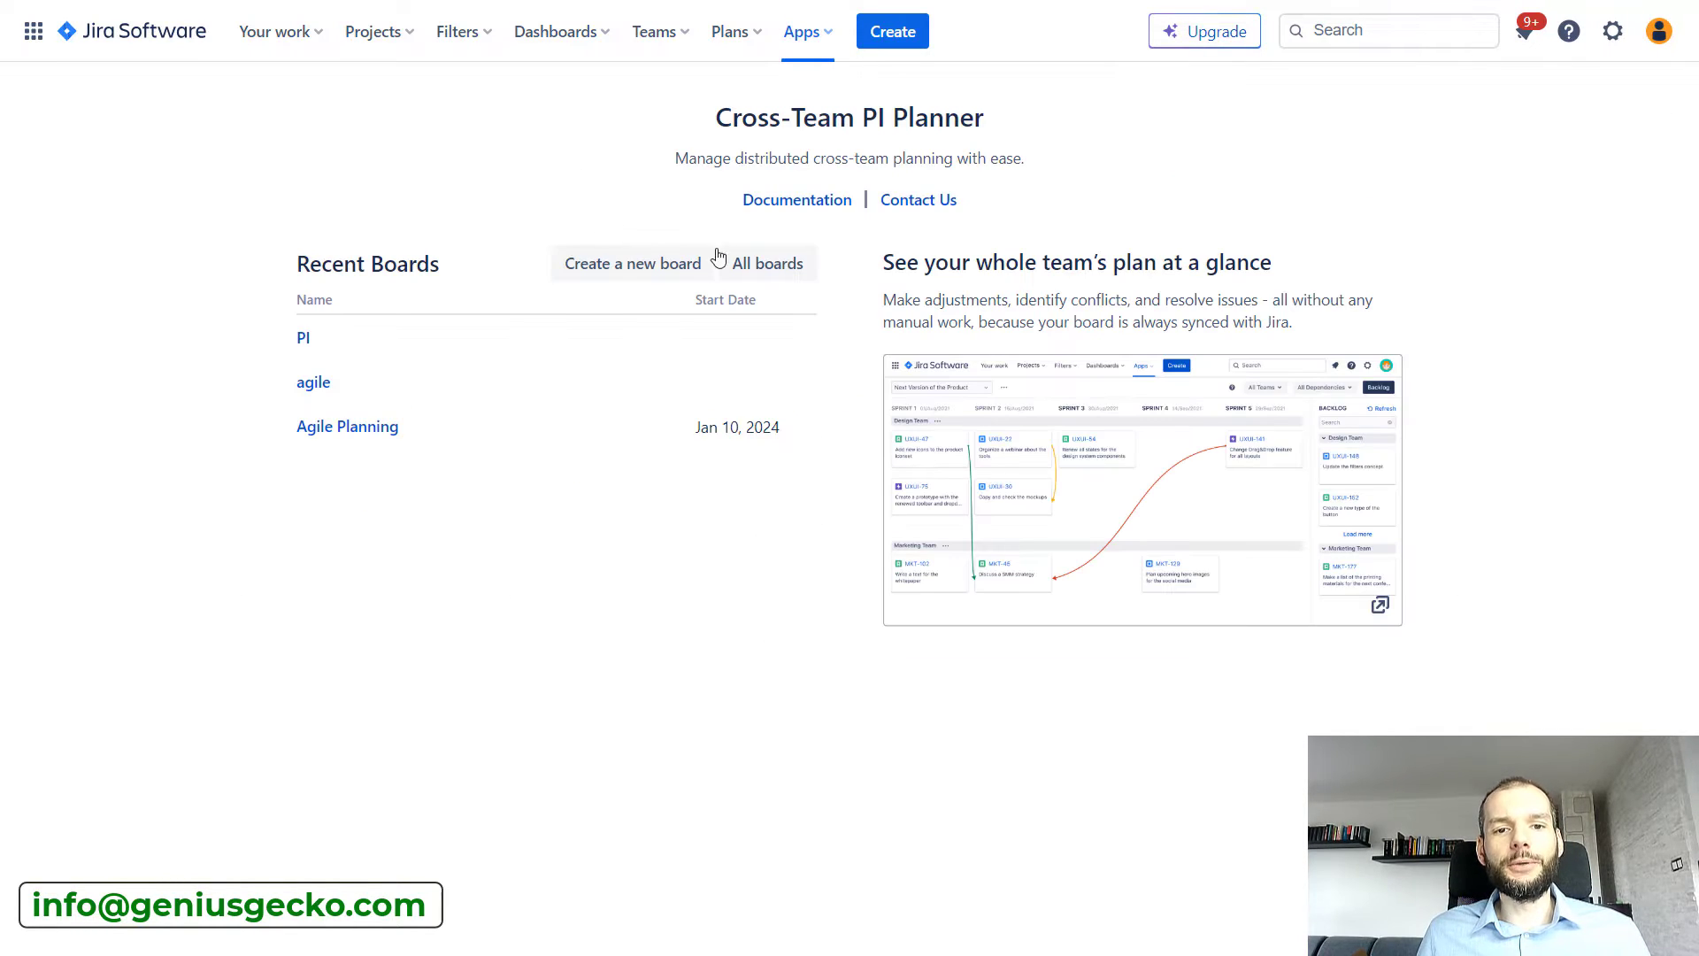
click(664, 265)
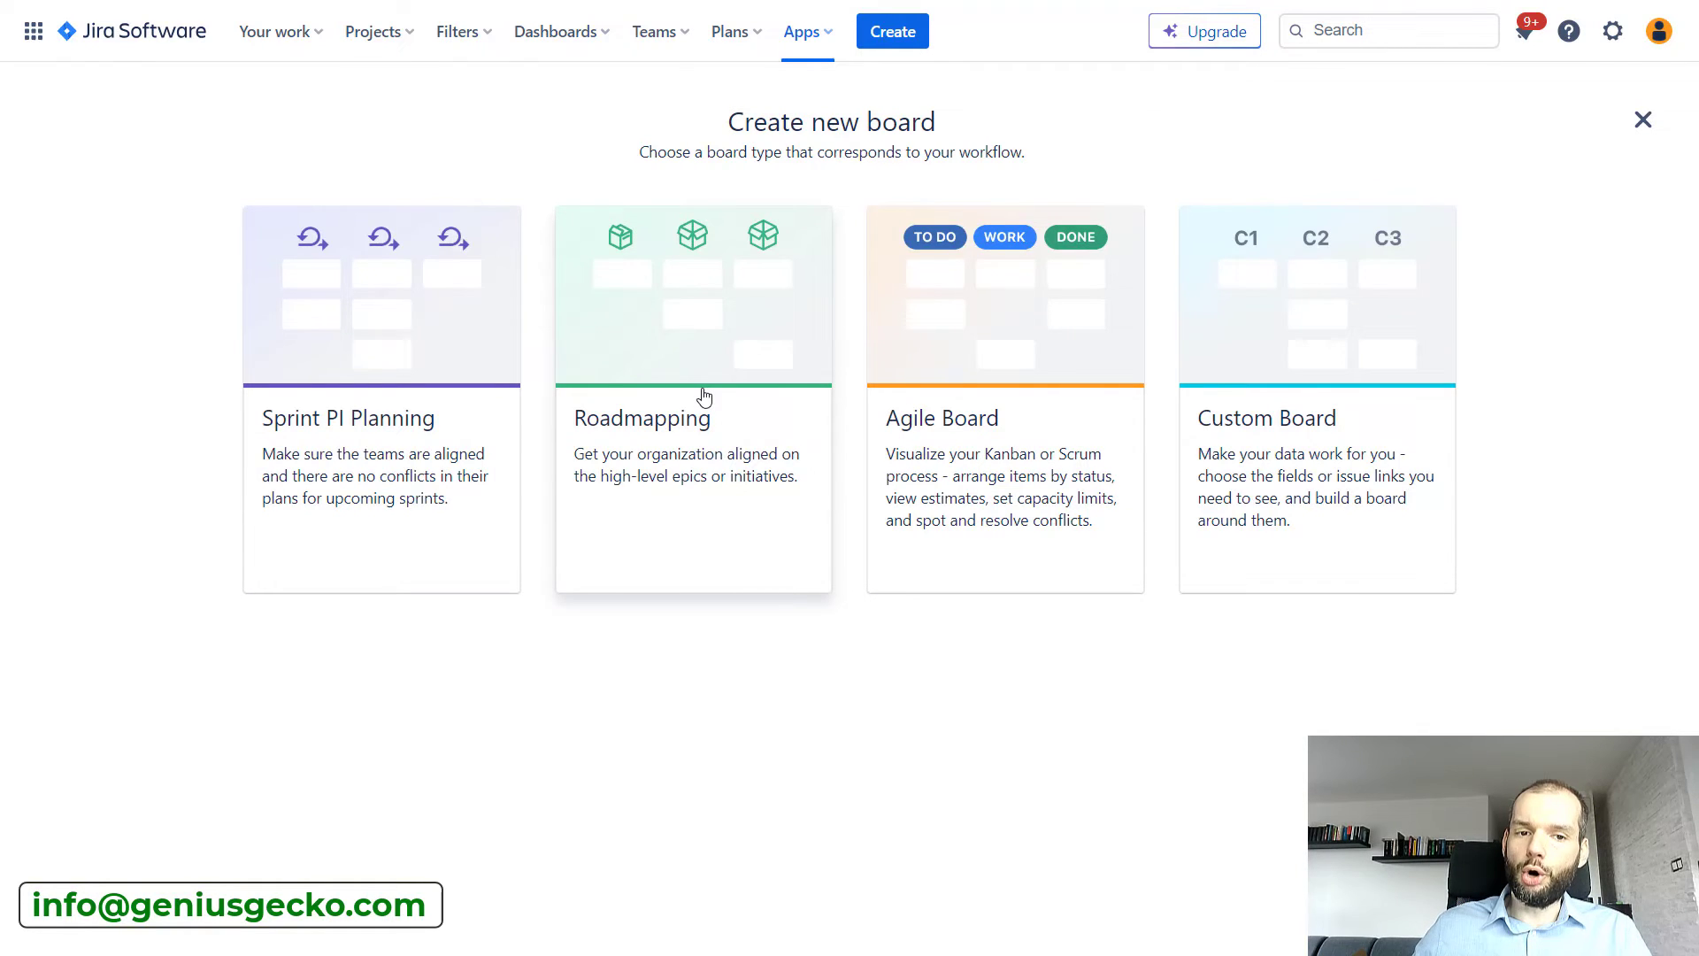
Choose the Roadmapping board type with Agile Project as scope and an empty JQL filter.
click(704, 398)
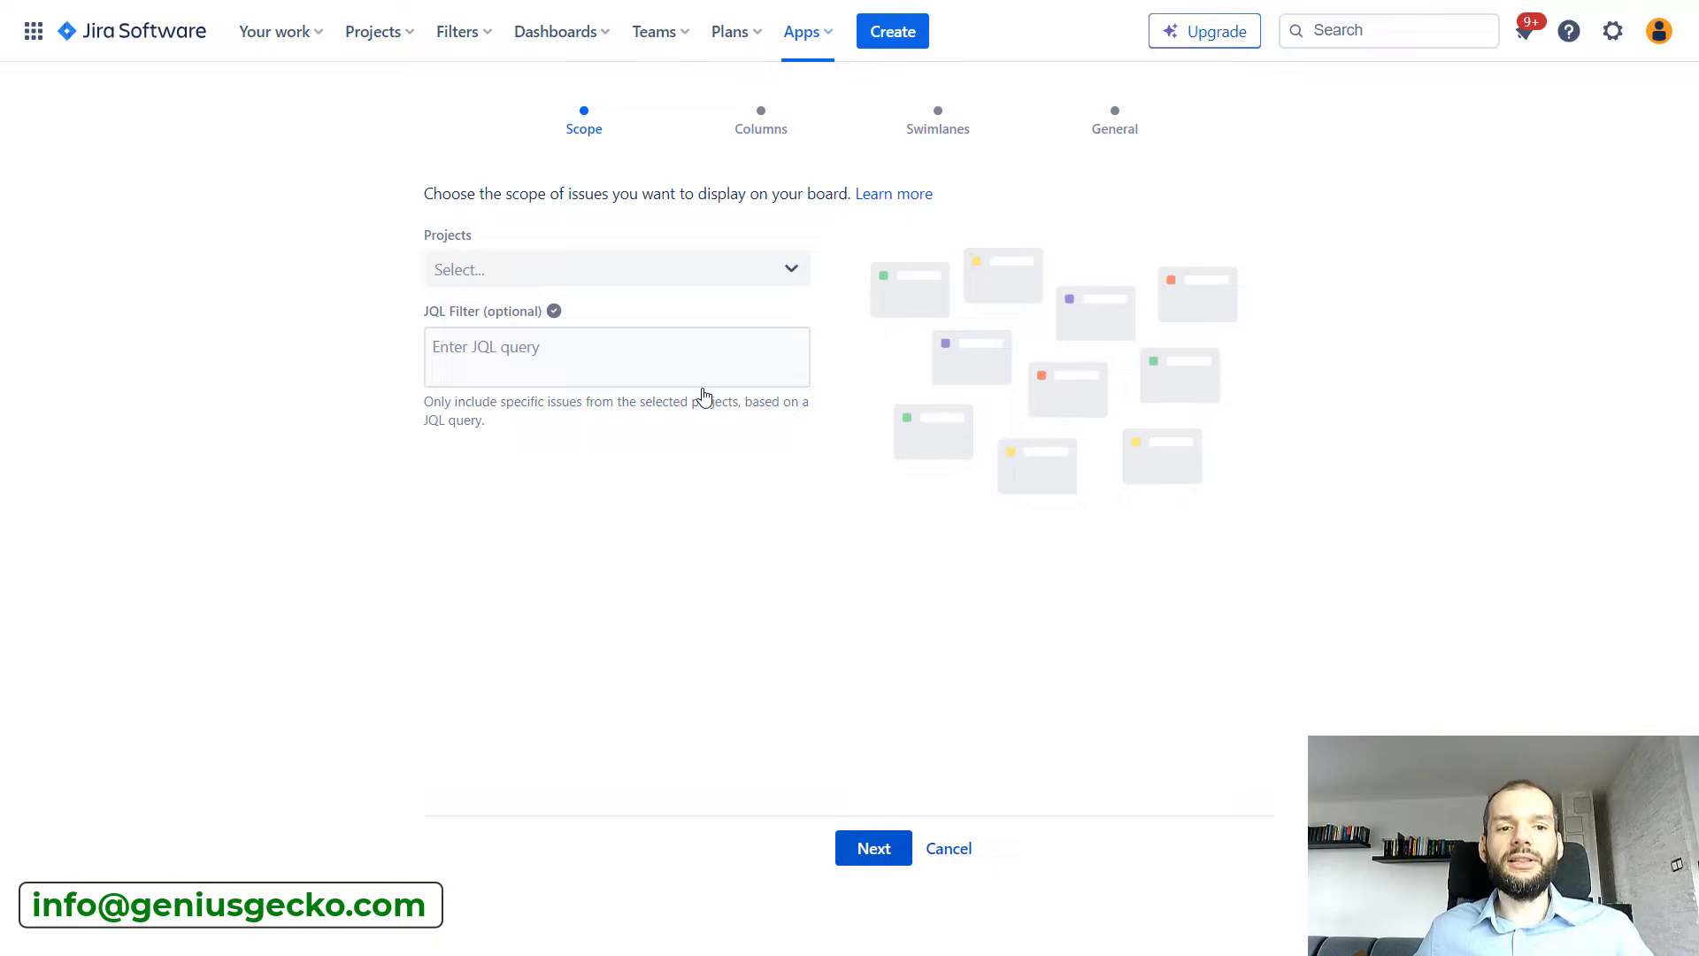
click(648, 283)
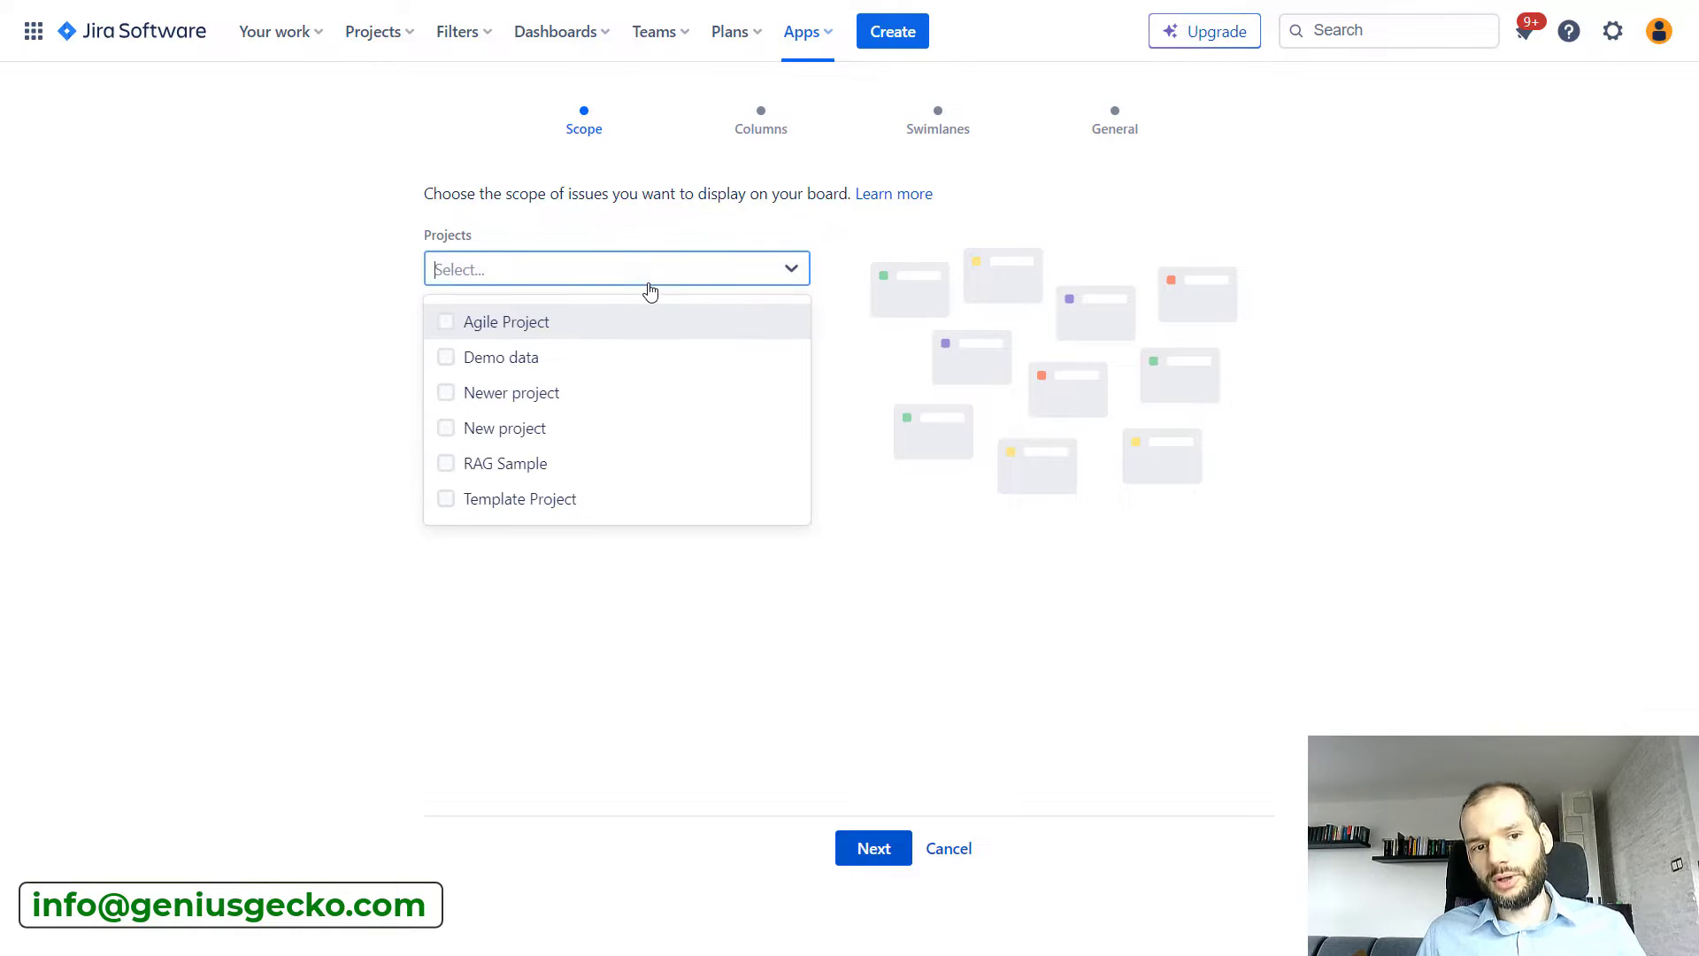
click(572, 317)
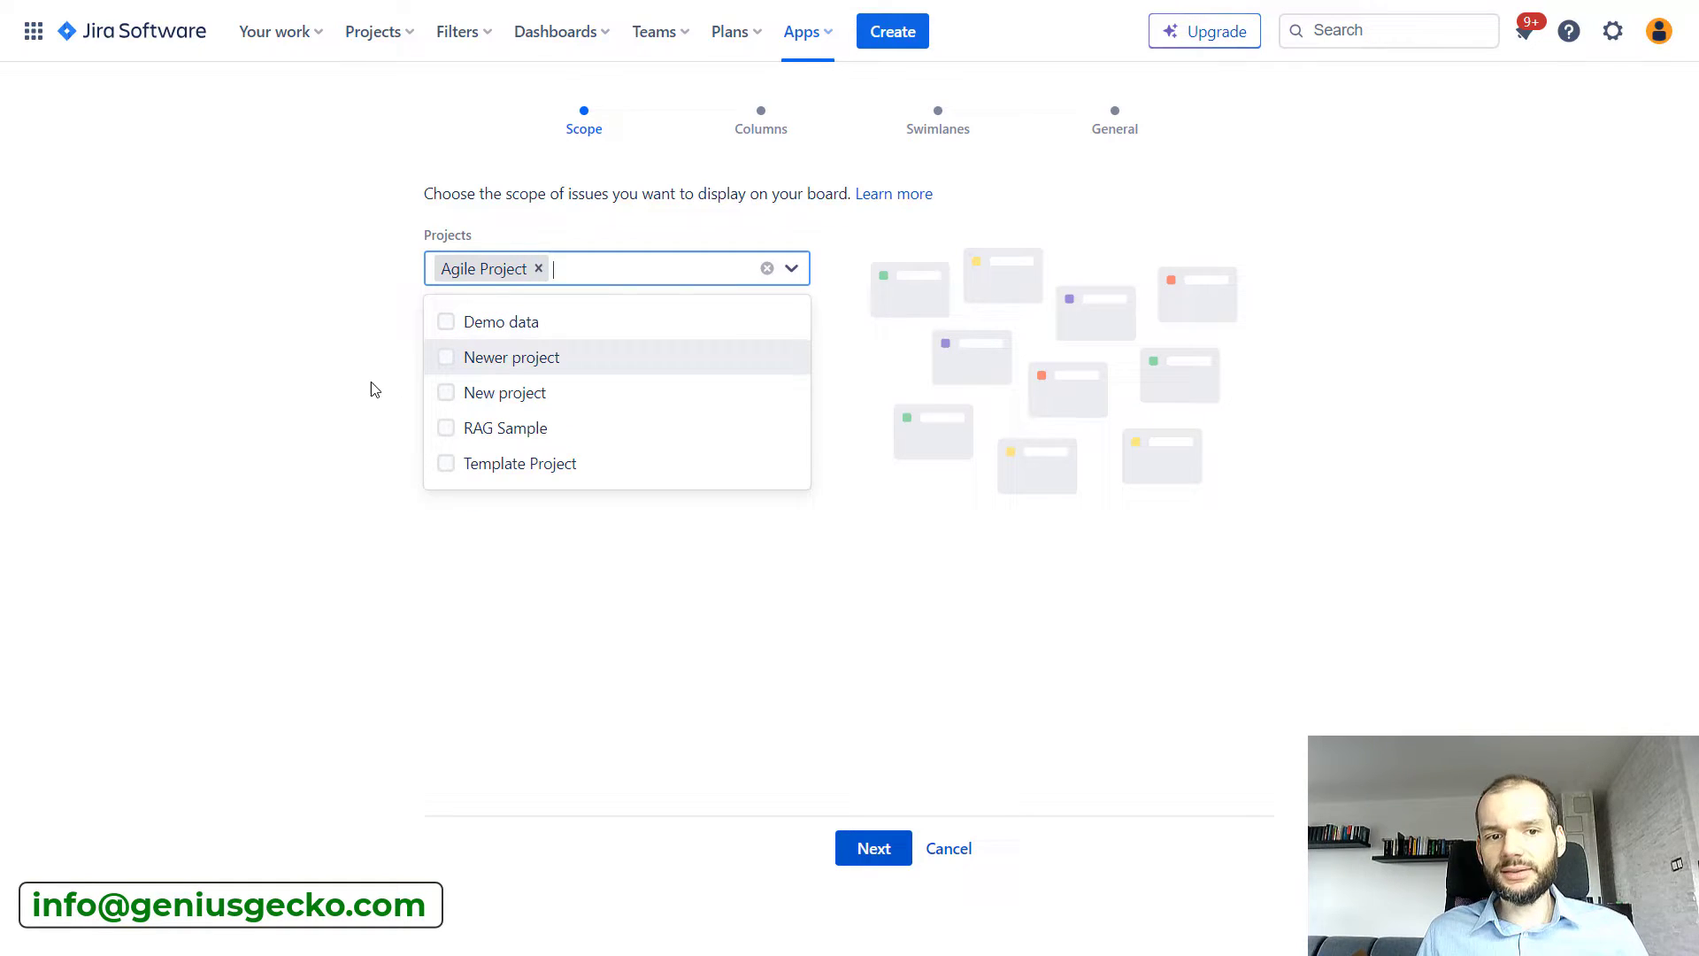
click(550, 635)
click(520, 365)
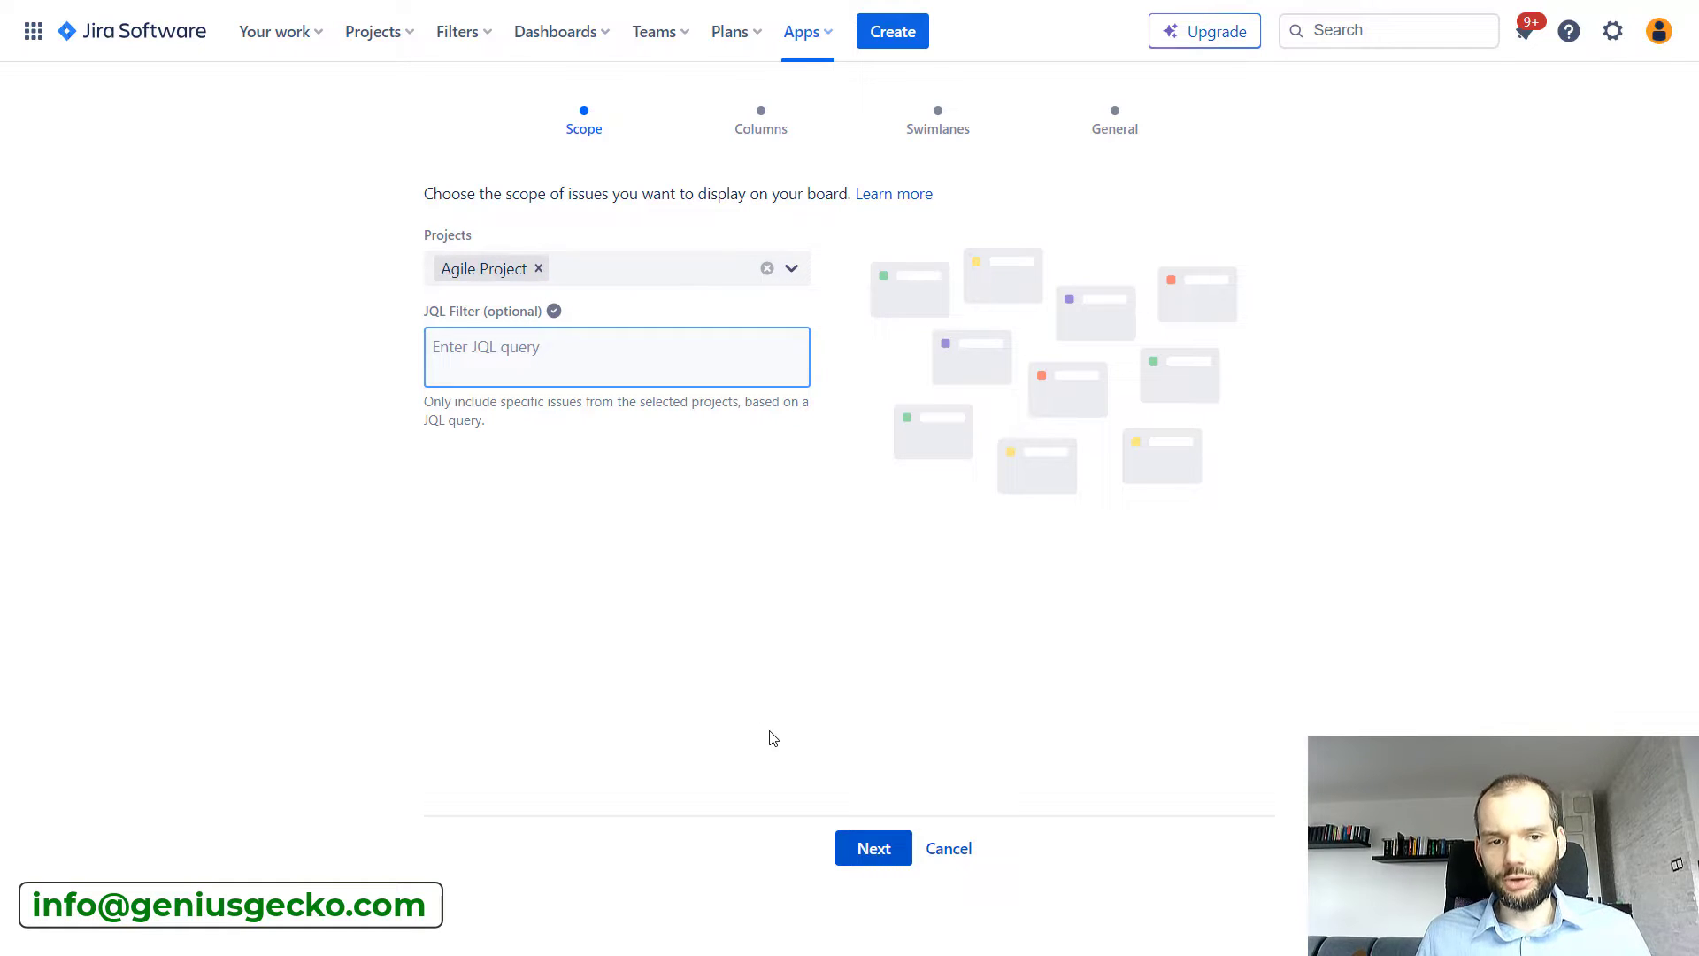
On the Columns step, keep Fix versions as the column field and assign r1 to Now.
click(889, 859)
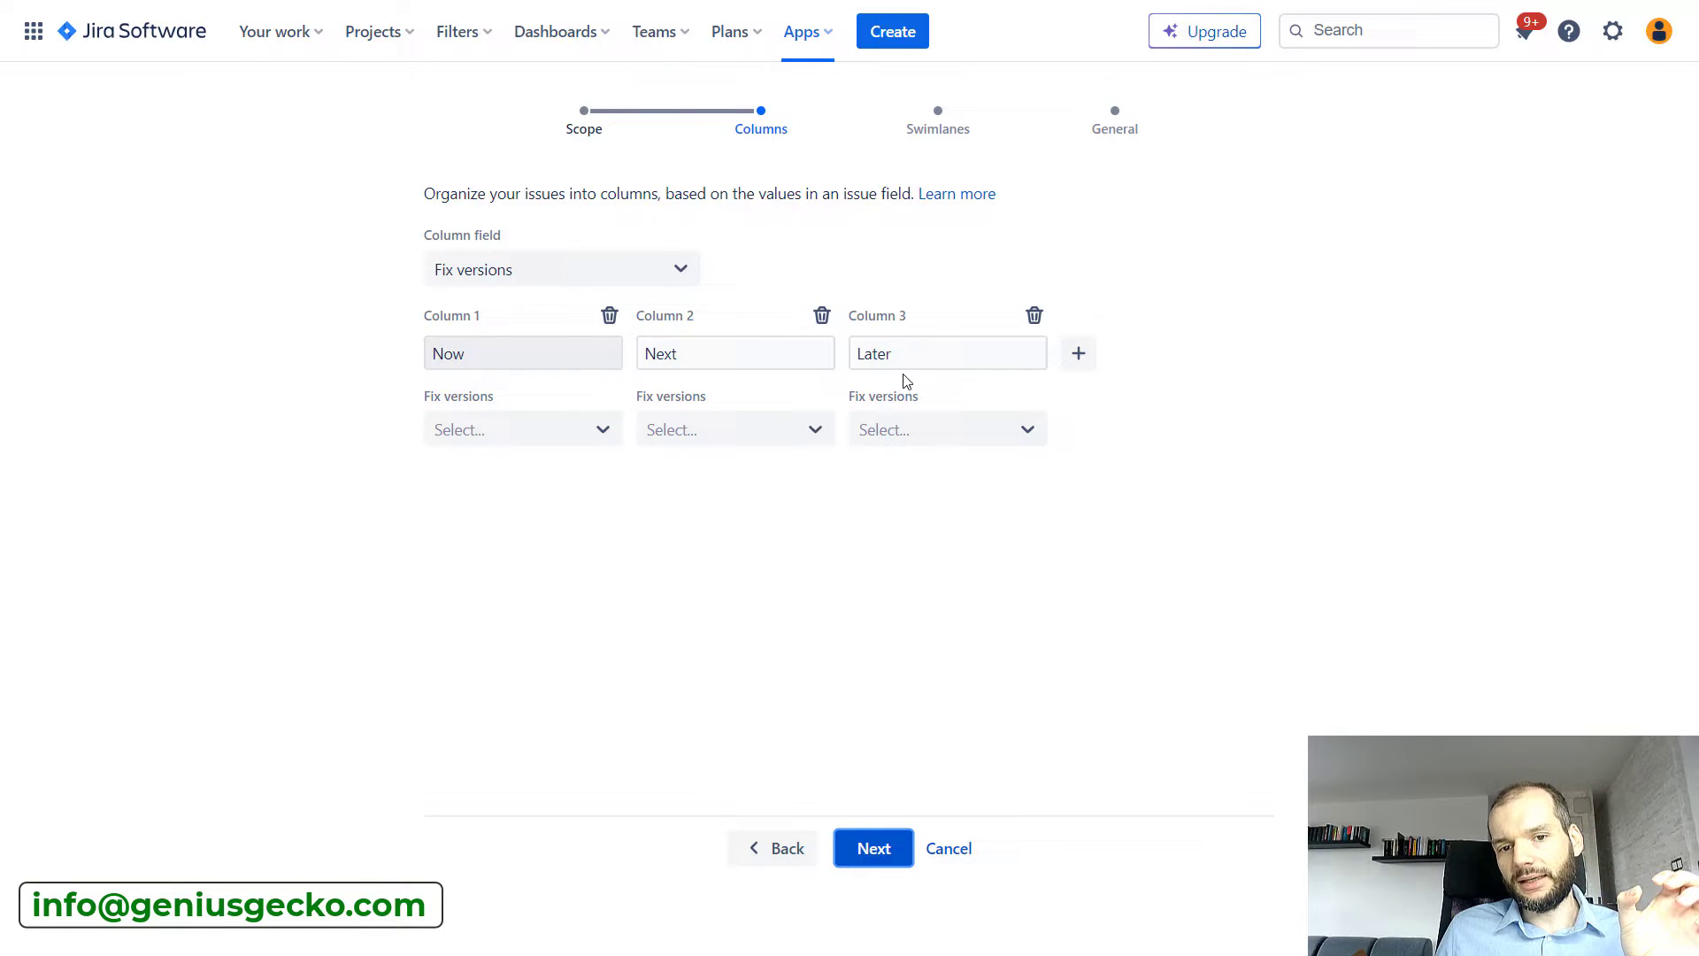
click(500, 281)
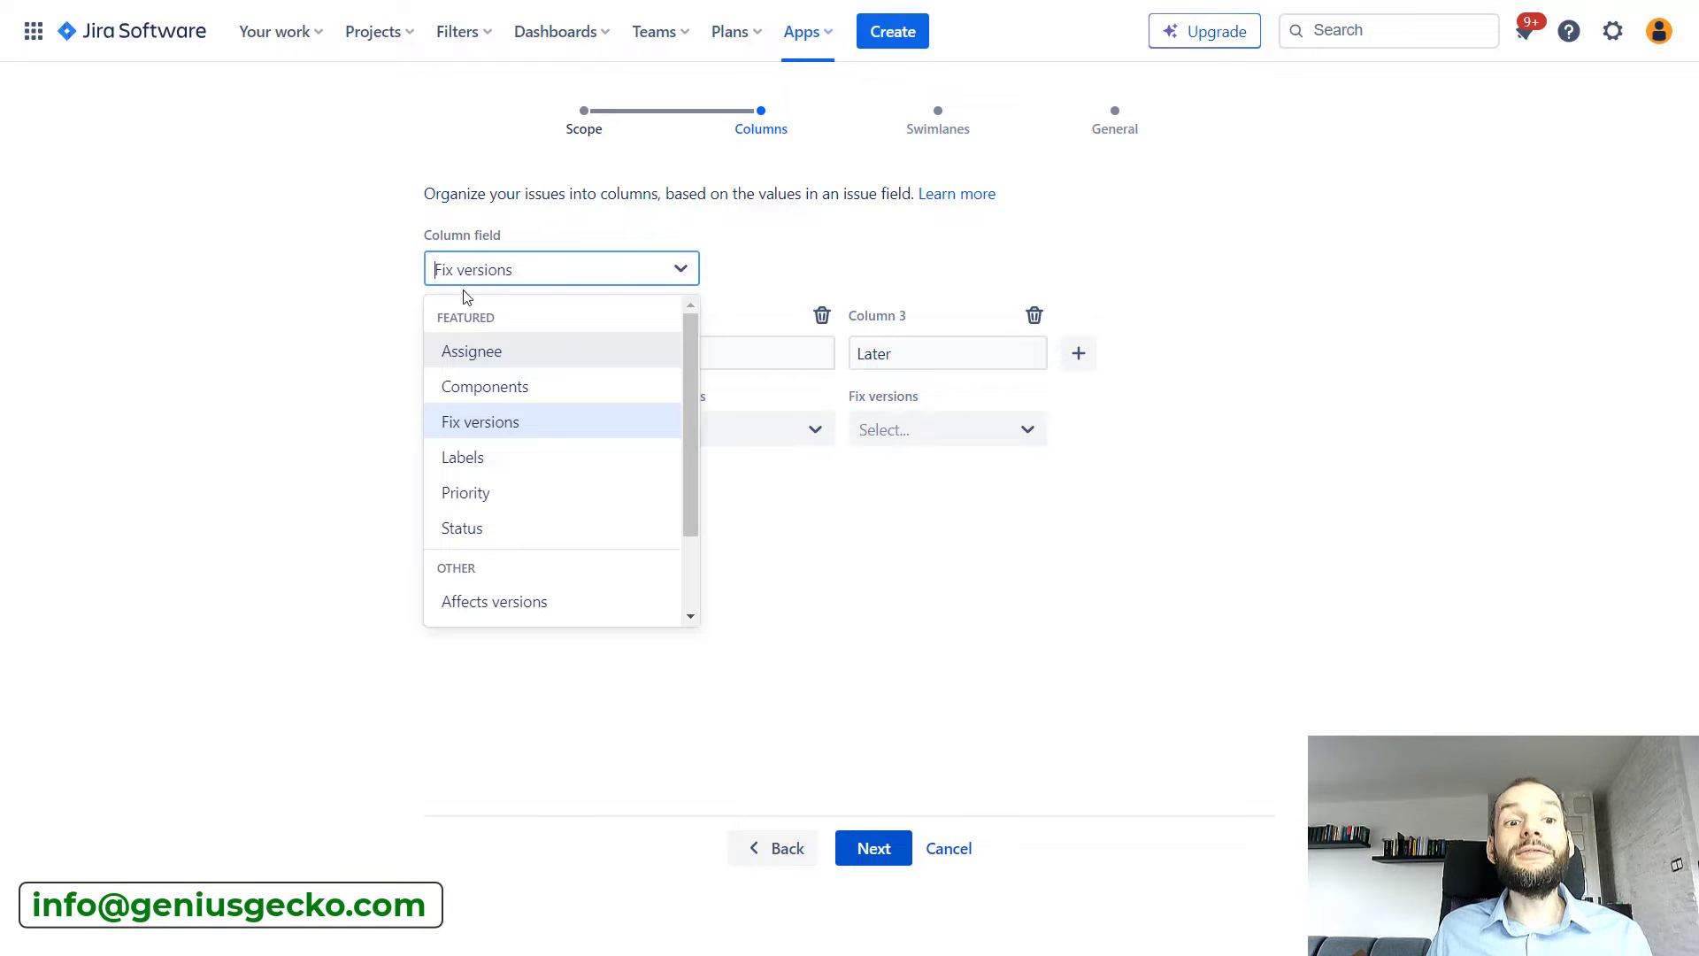
click(320, 242)
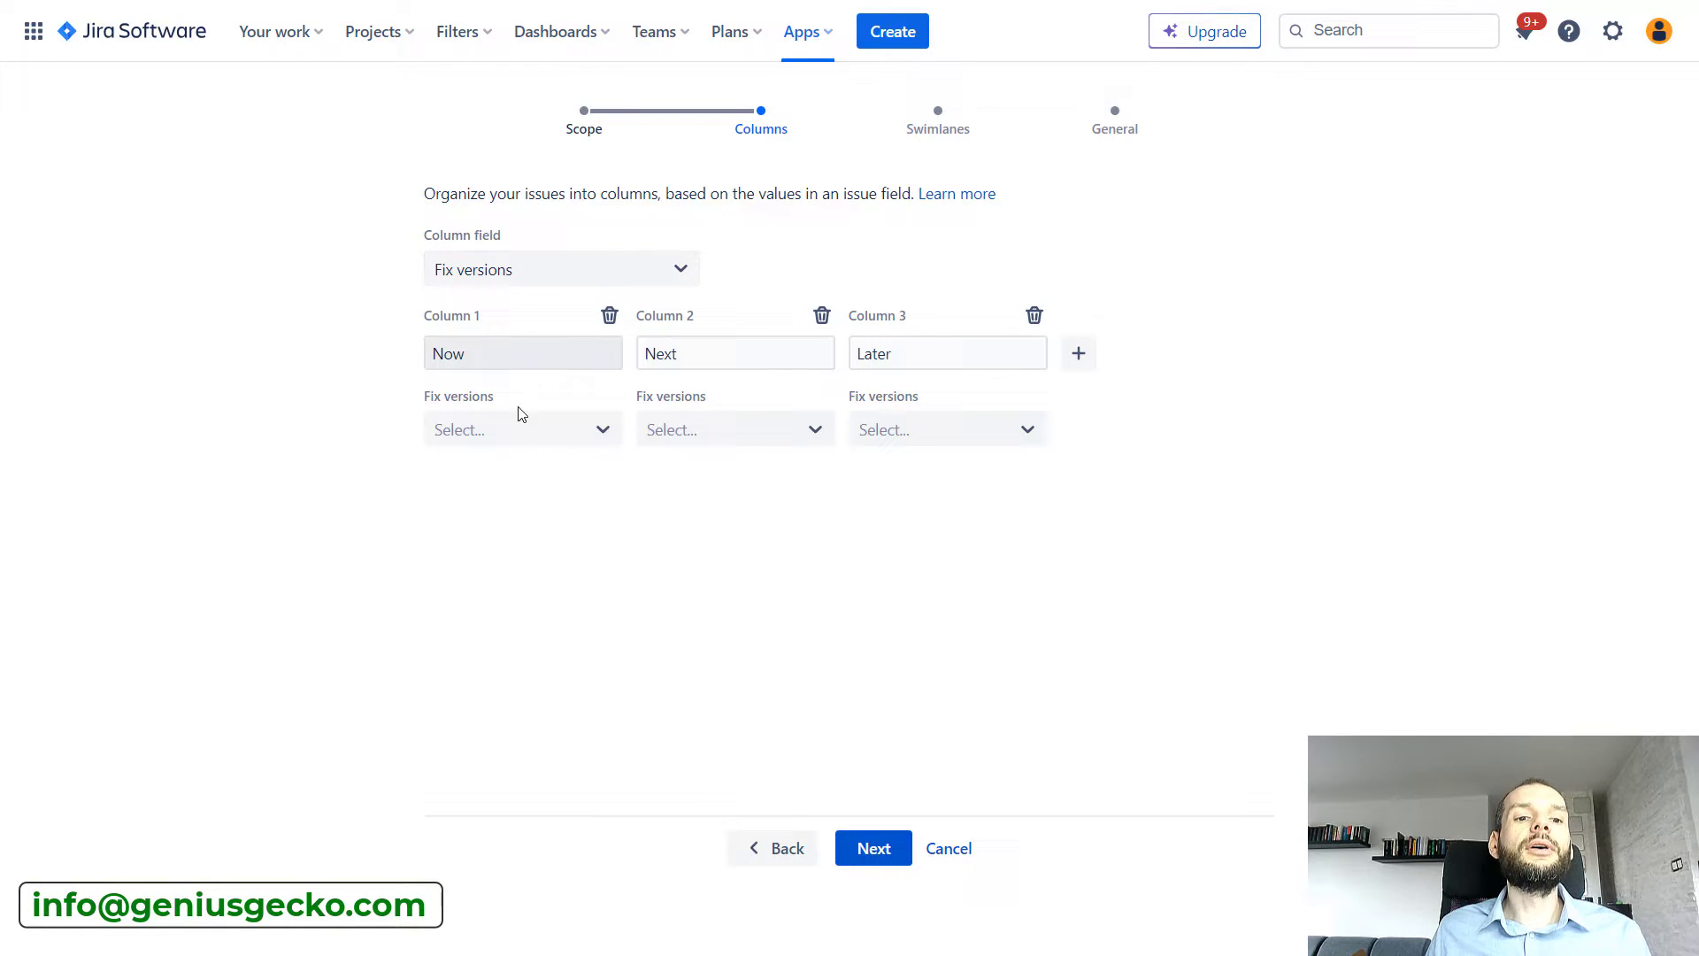
click(521, 433)
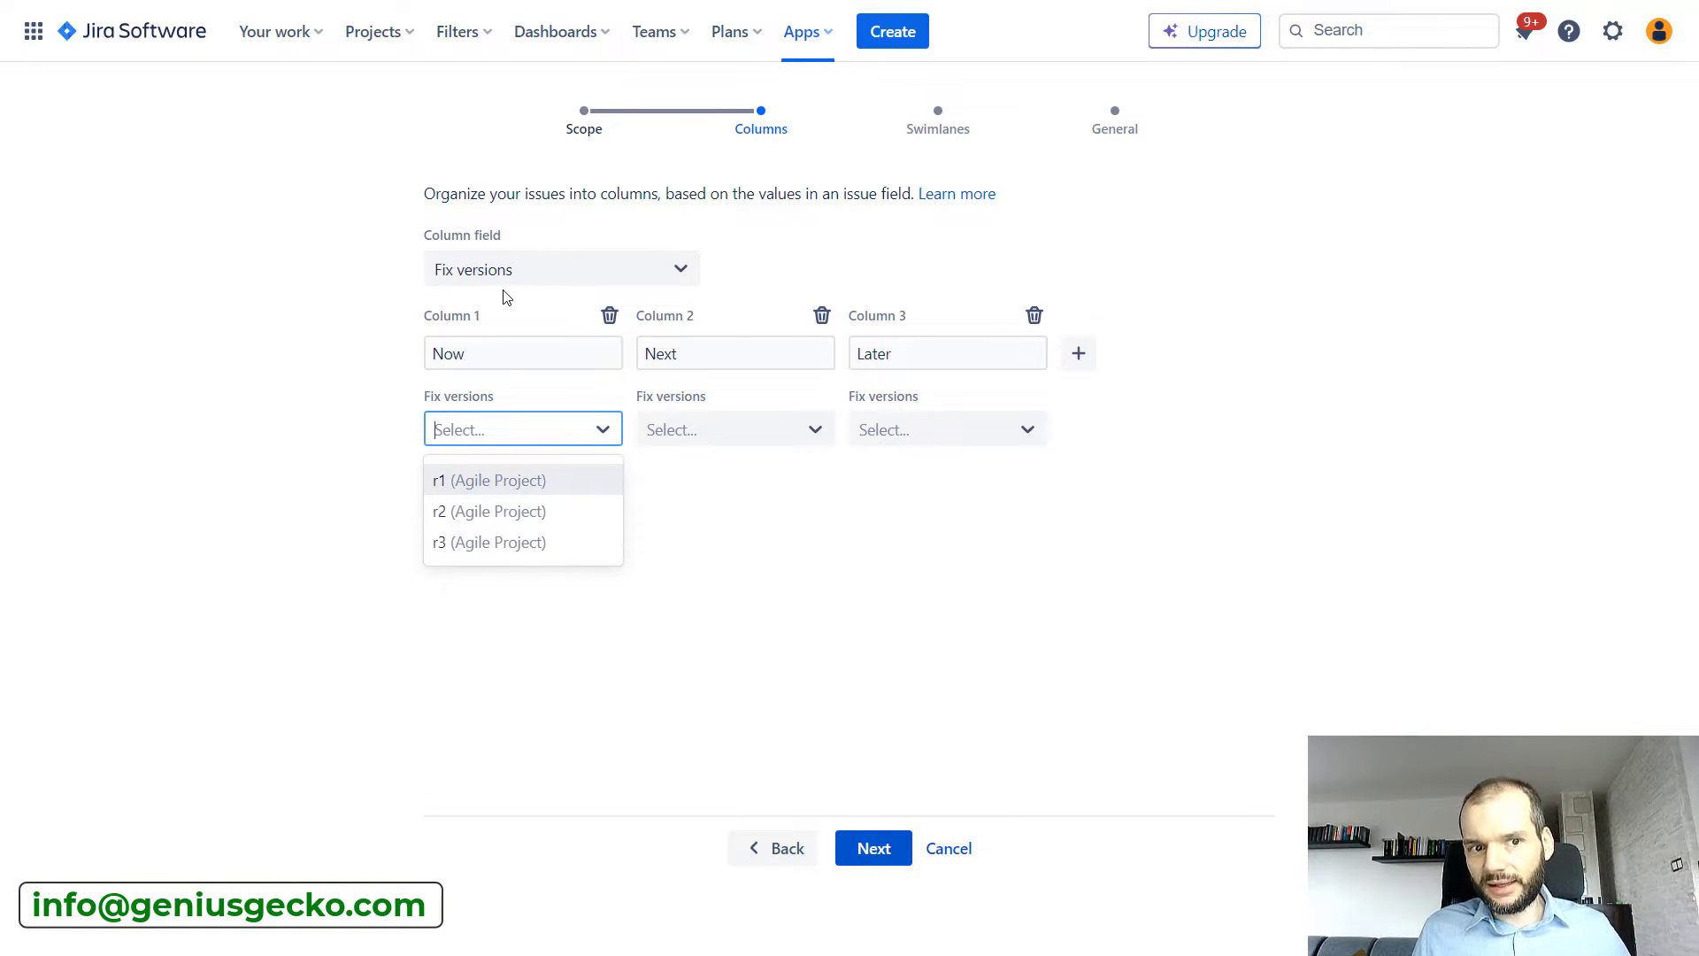
click(503, 479)
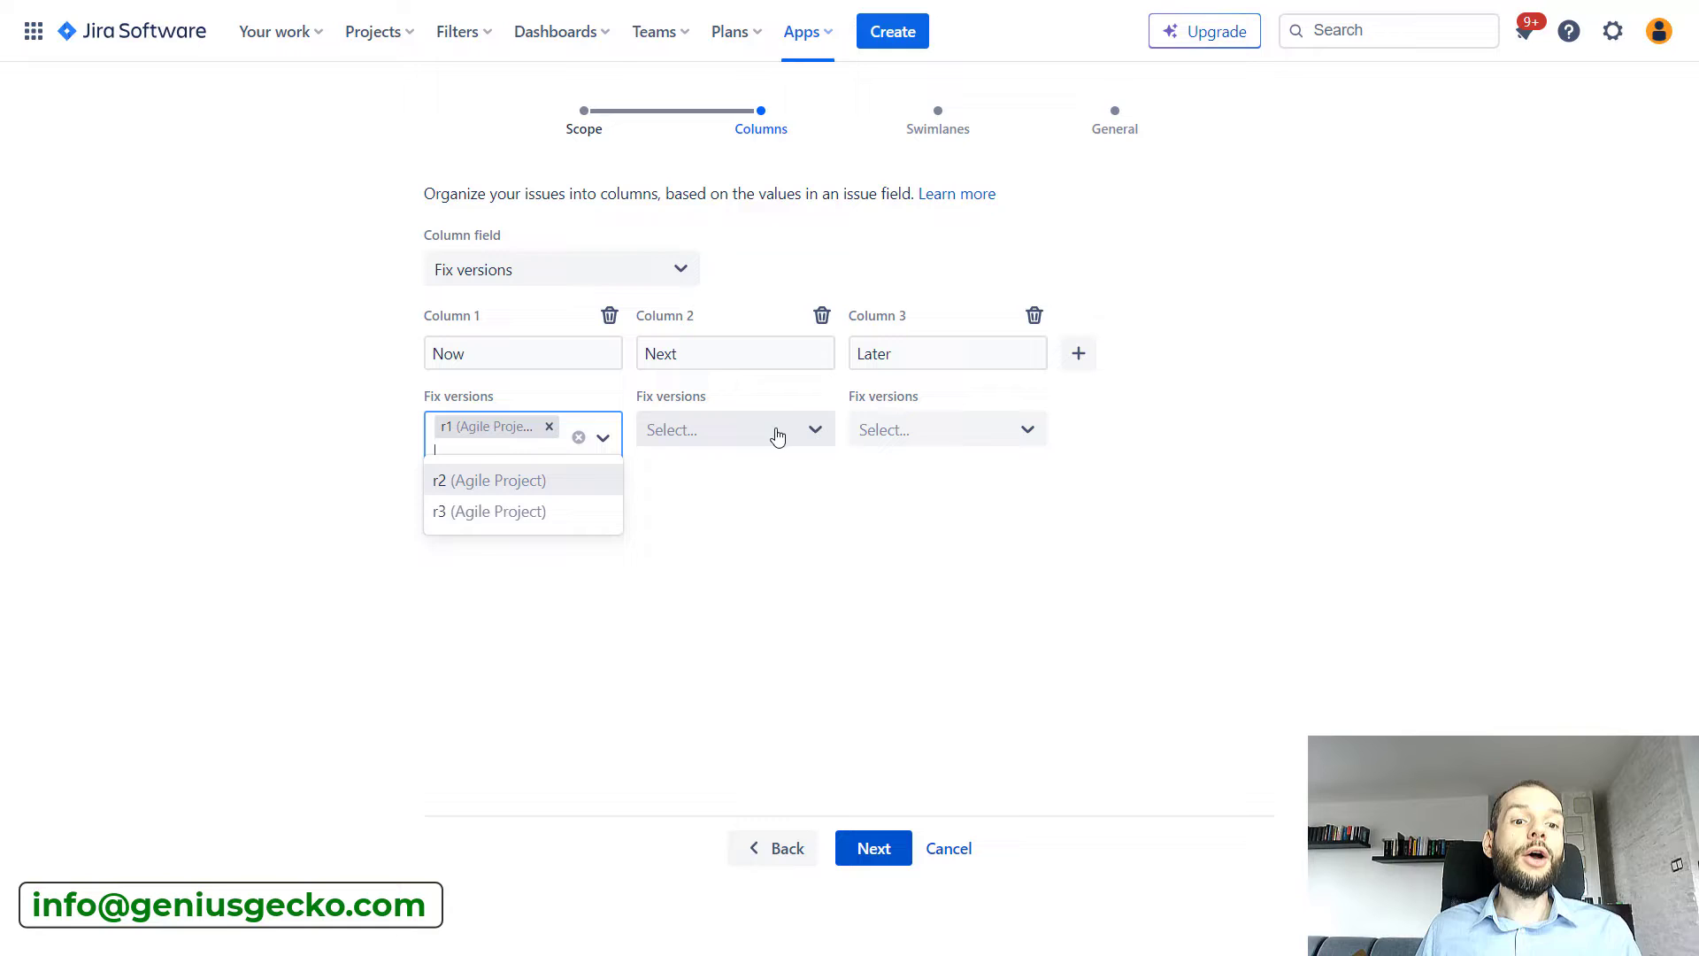
click(497, 480)
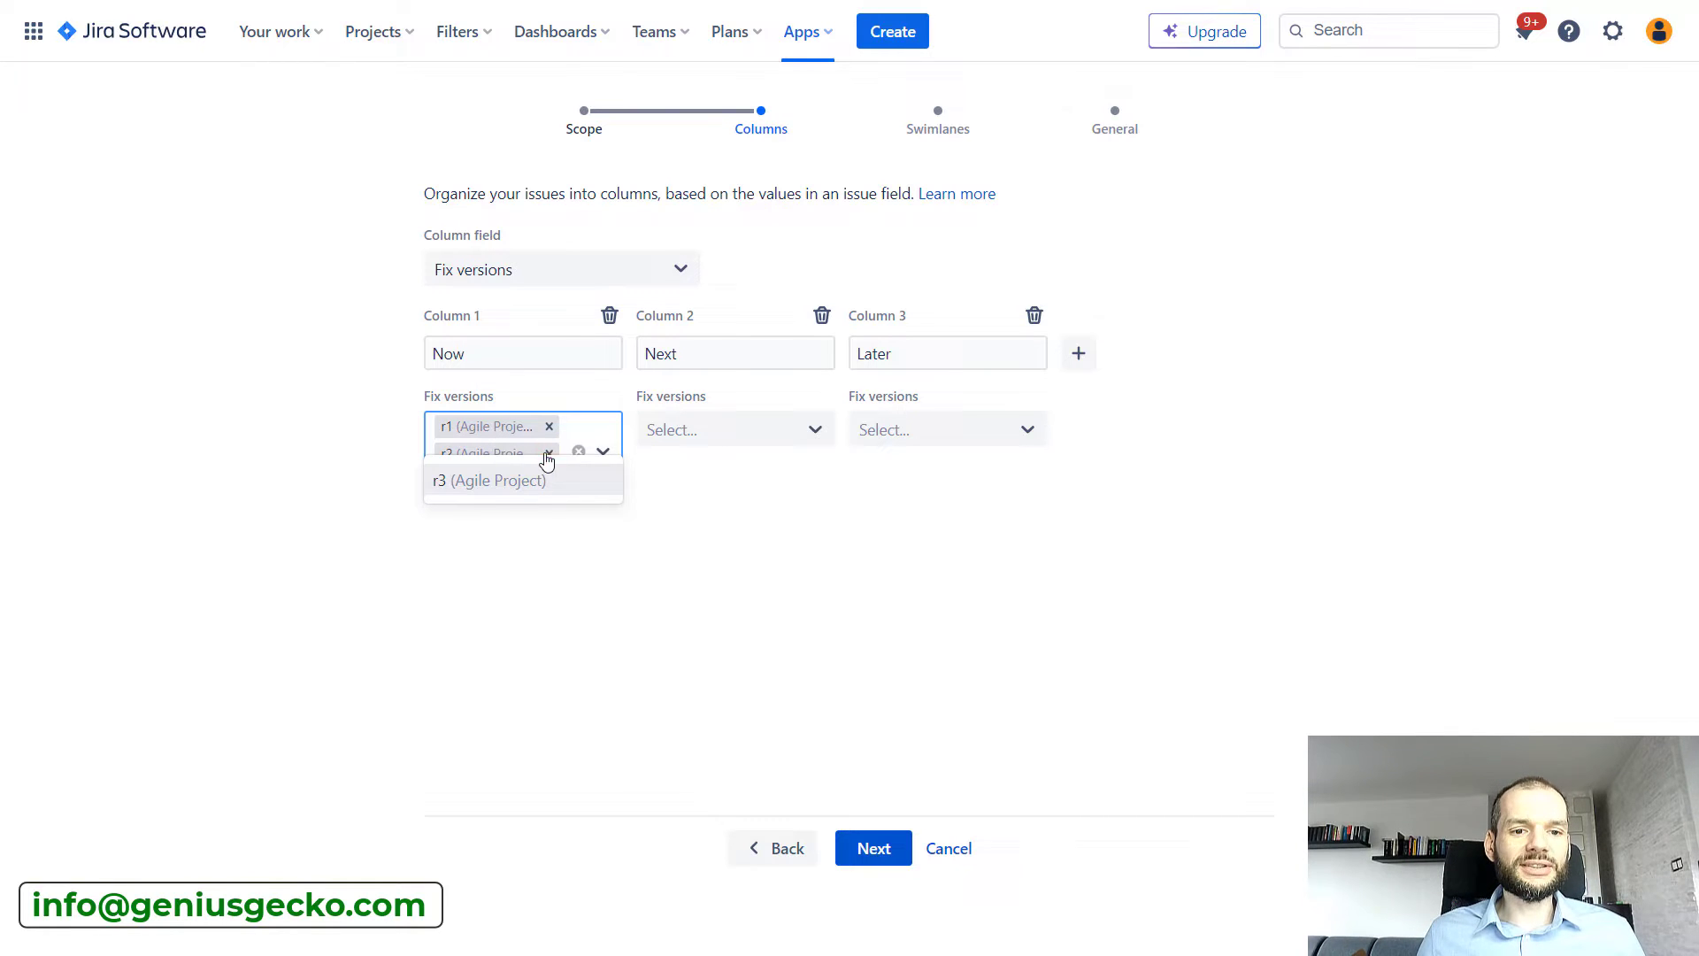
click(549, 453)
key(Escape)
click(670, 637)
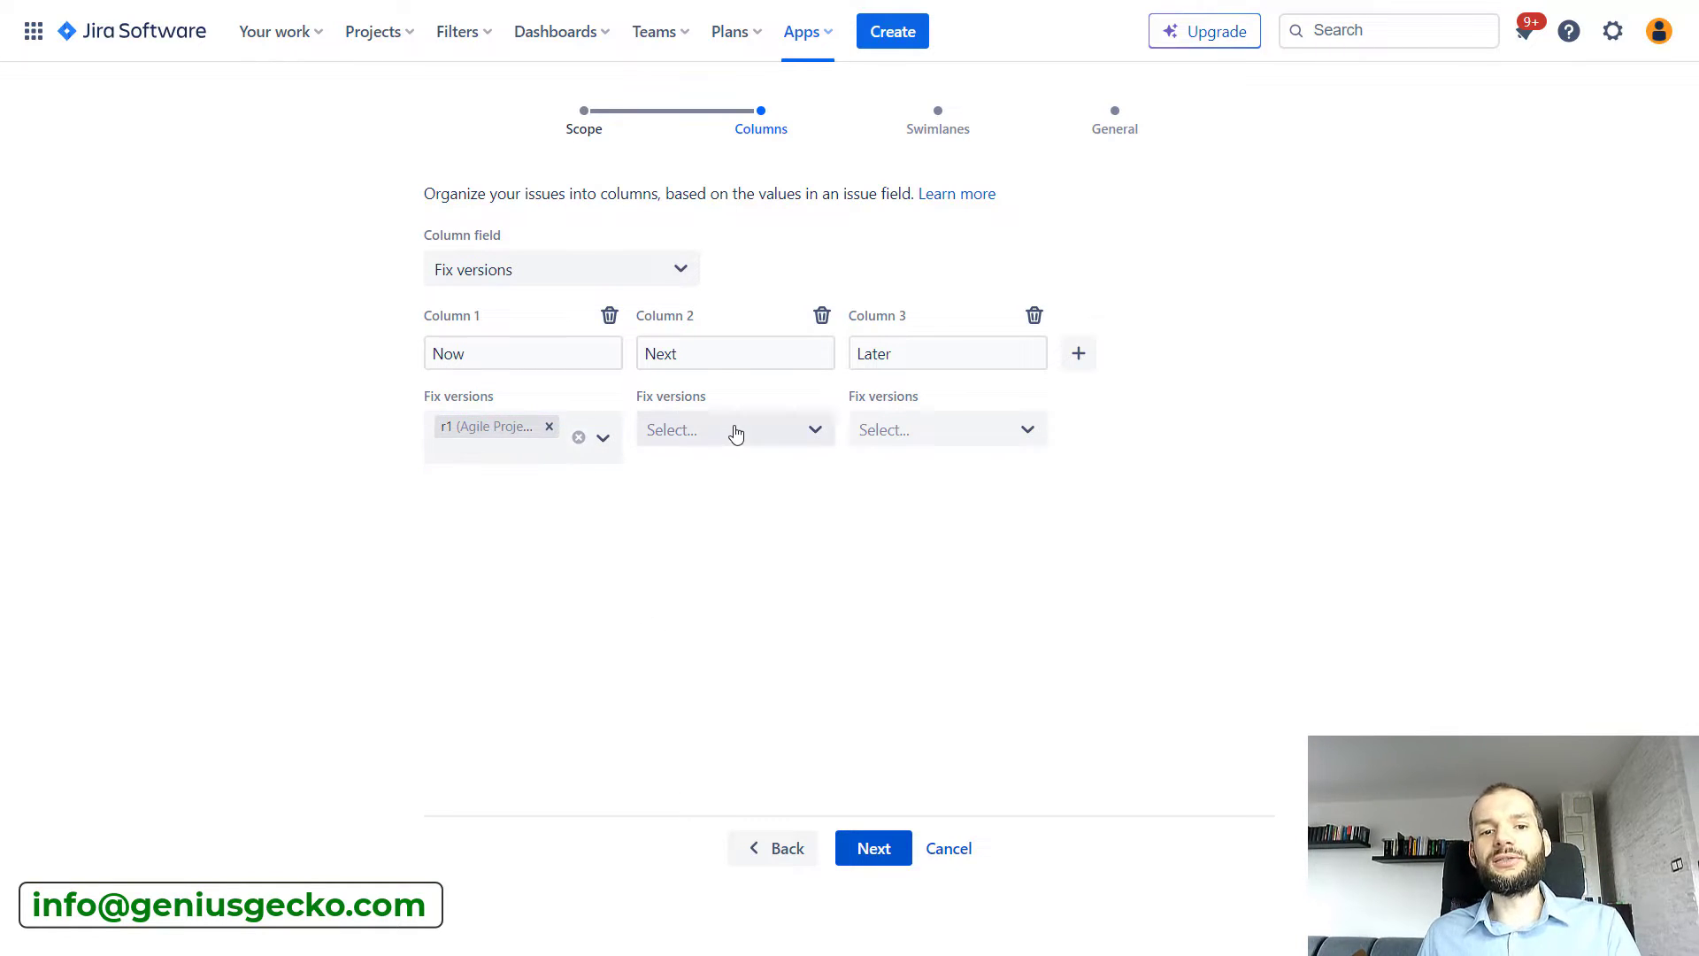
Assign fix version r2 to the Next column and r3 to the Later column.
click(735, 433)
click(710, 512)
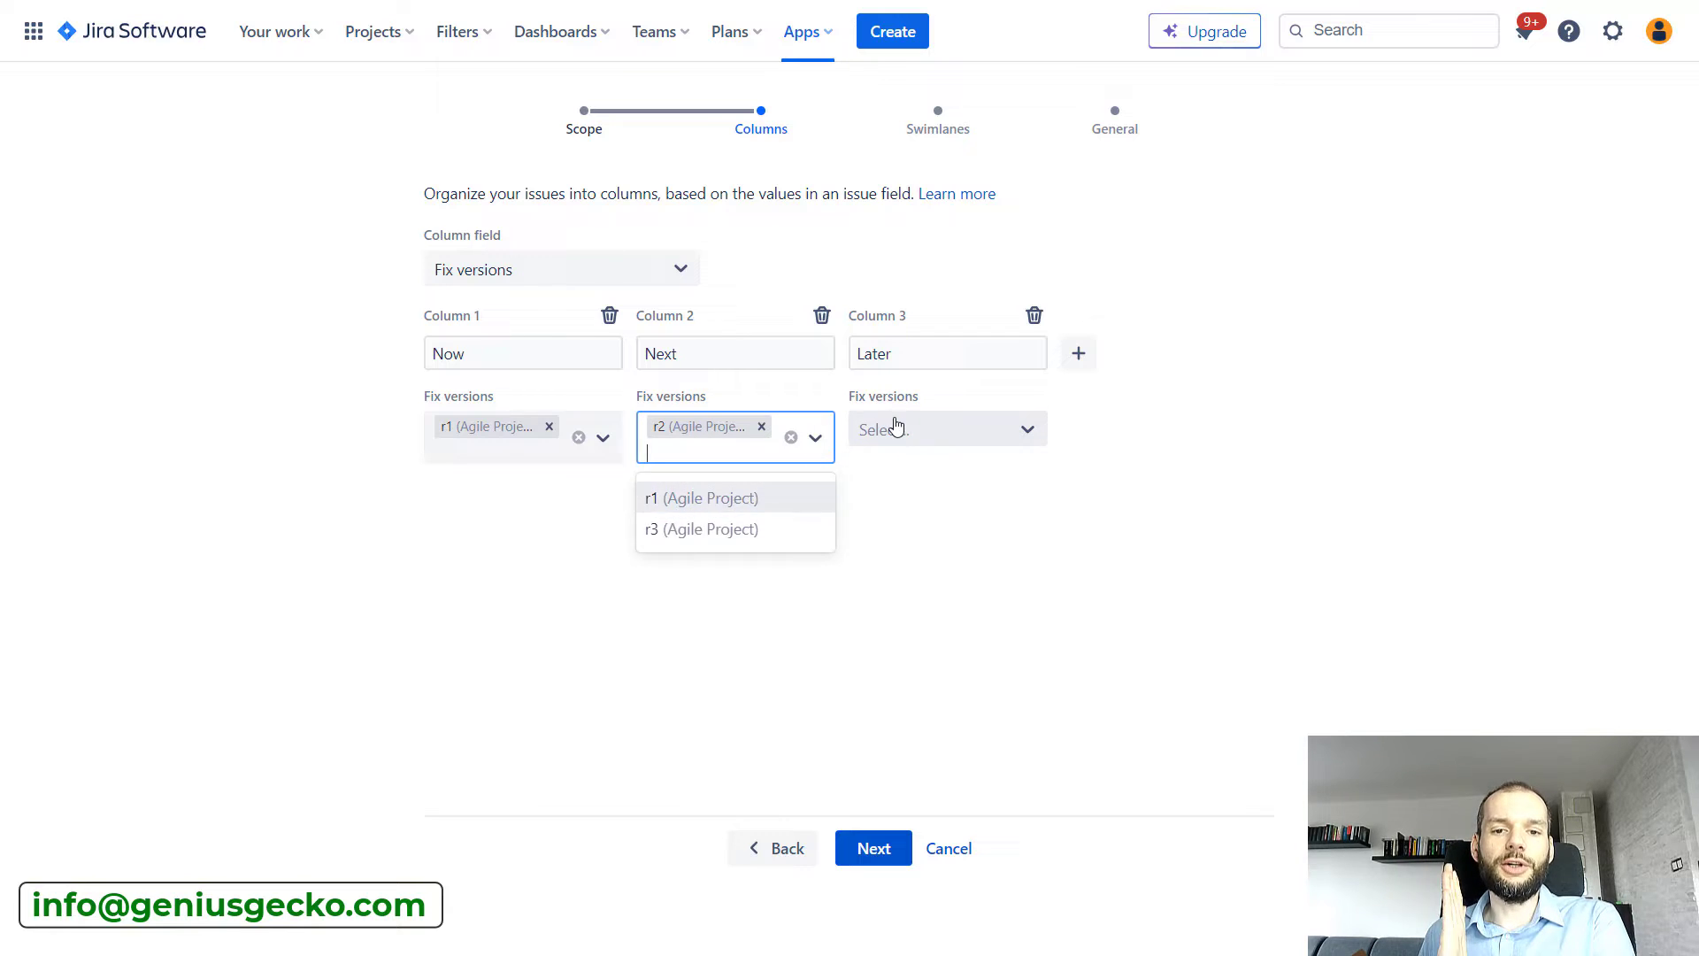
click(894, 429)
click(902, 542)
click(744, 655)
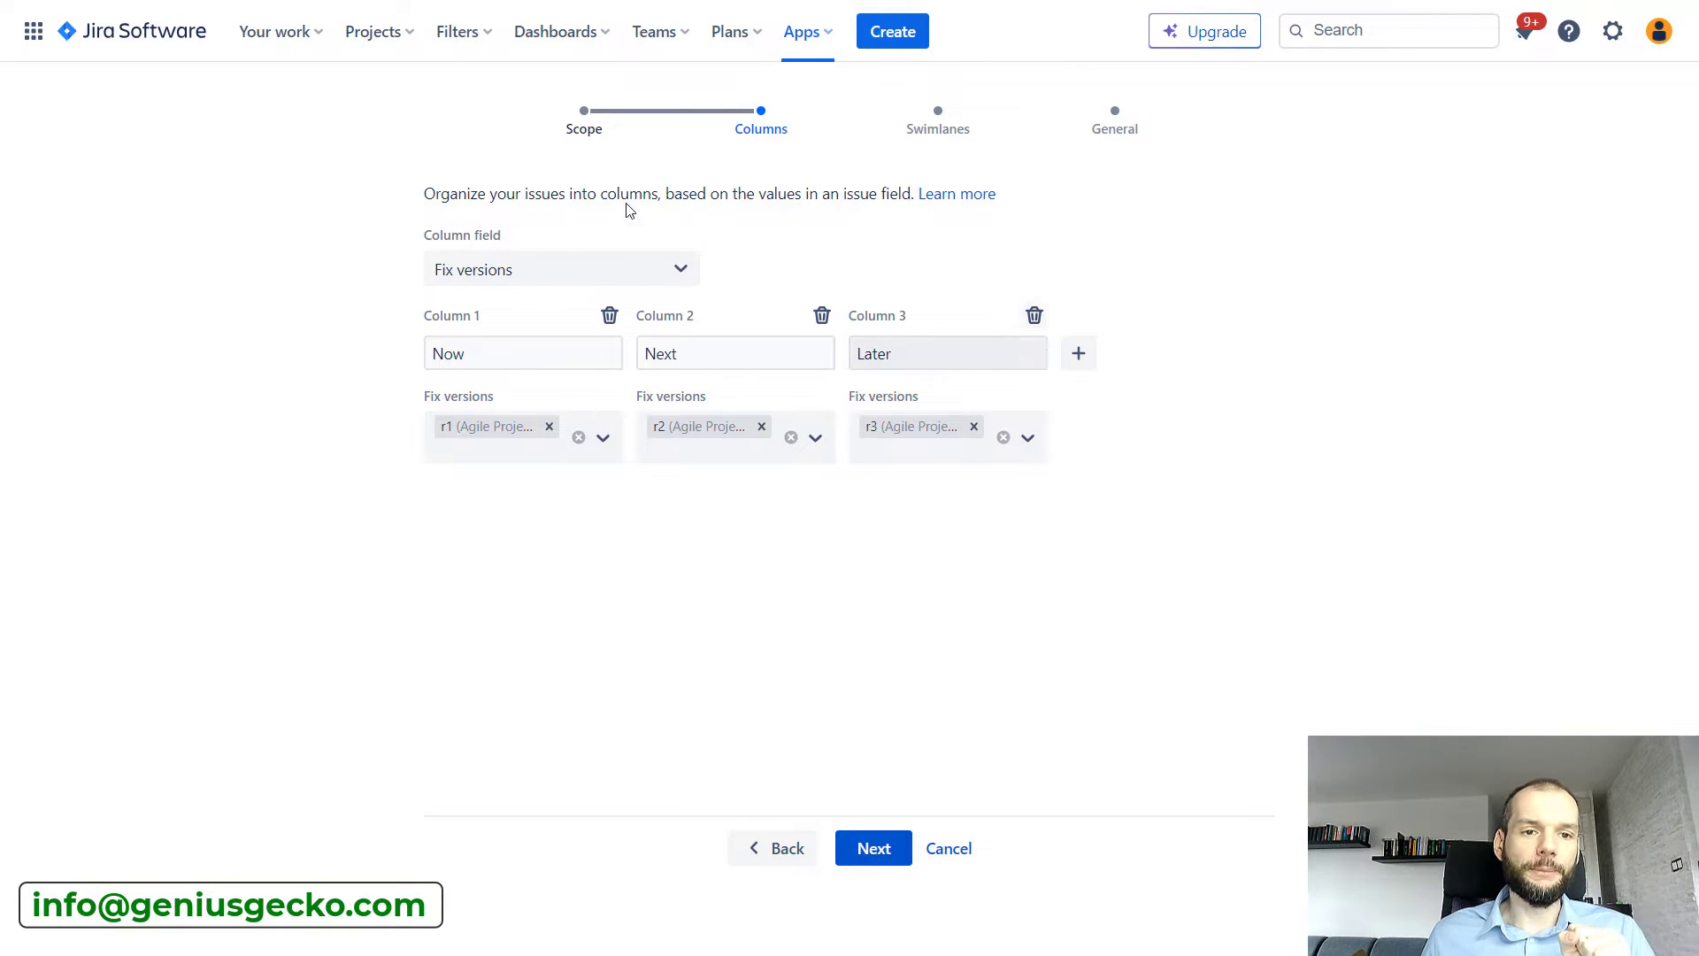
Switch the column field from Fix versions to Assignee.
click(618, 276)
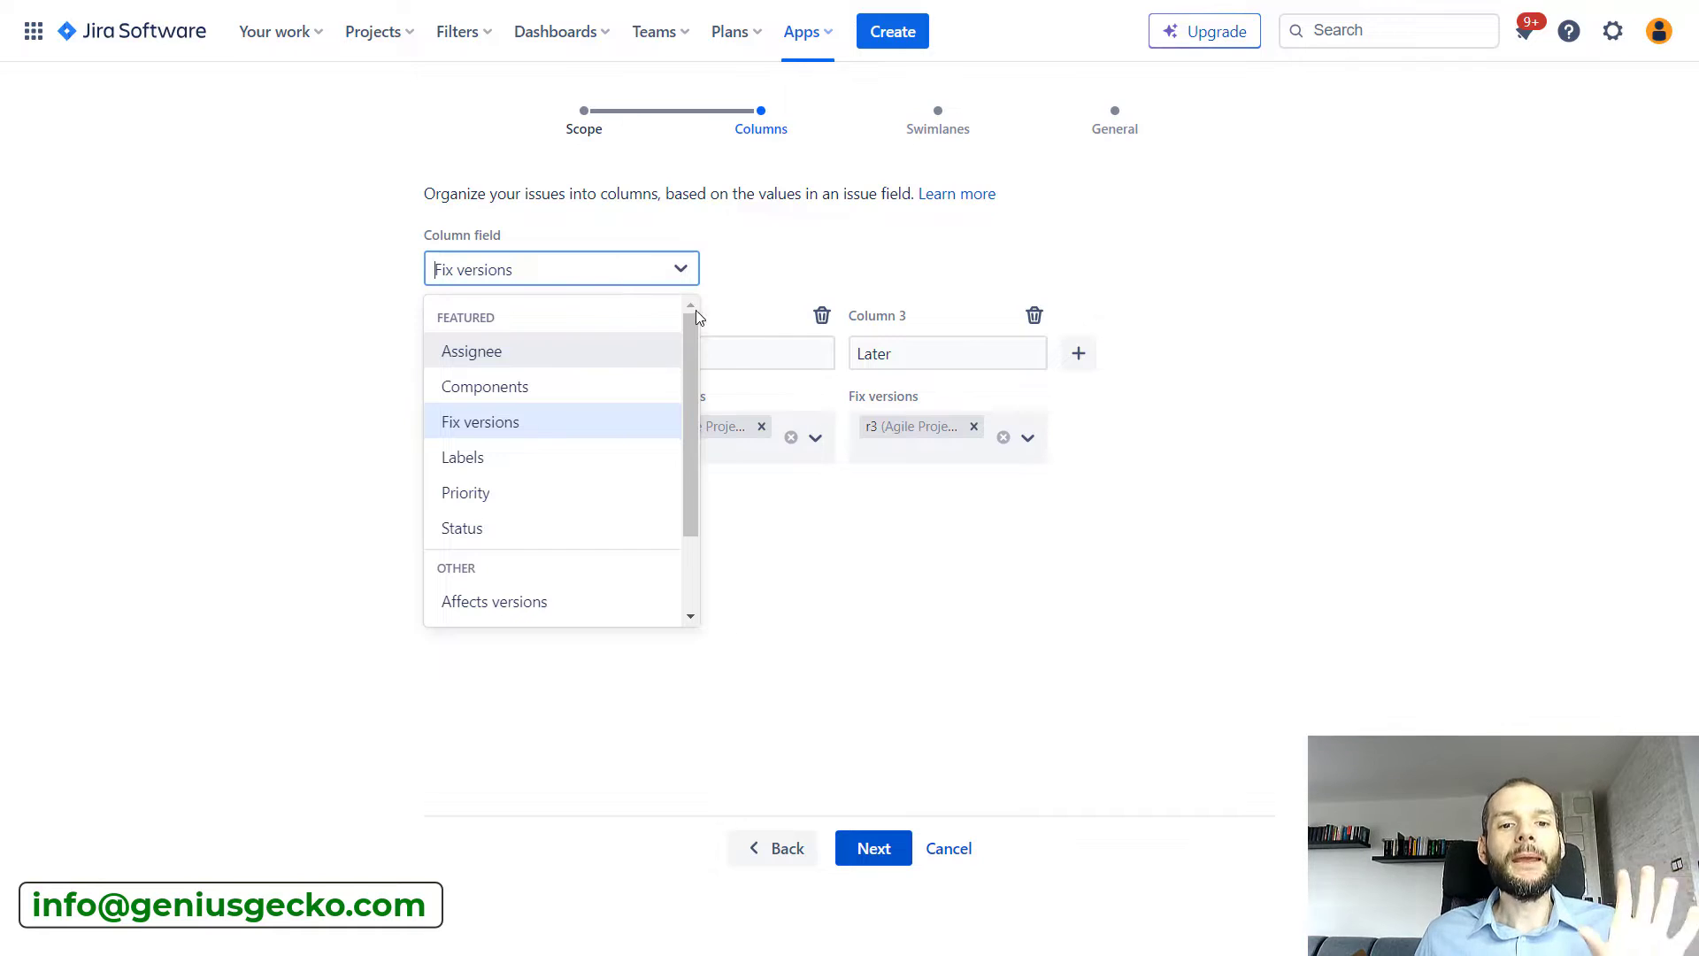
drag(690, 342, 680, 375)
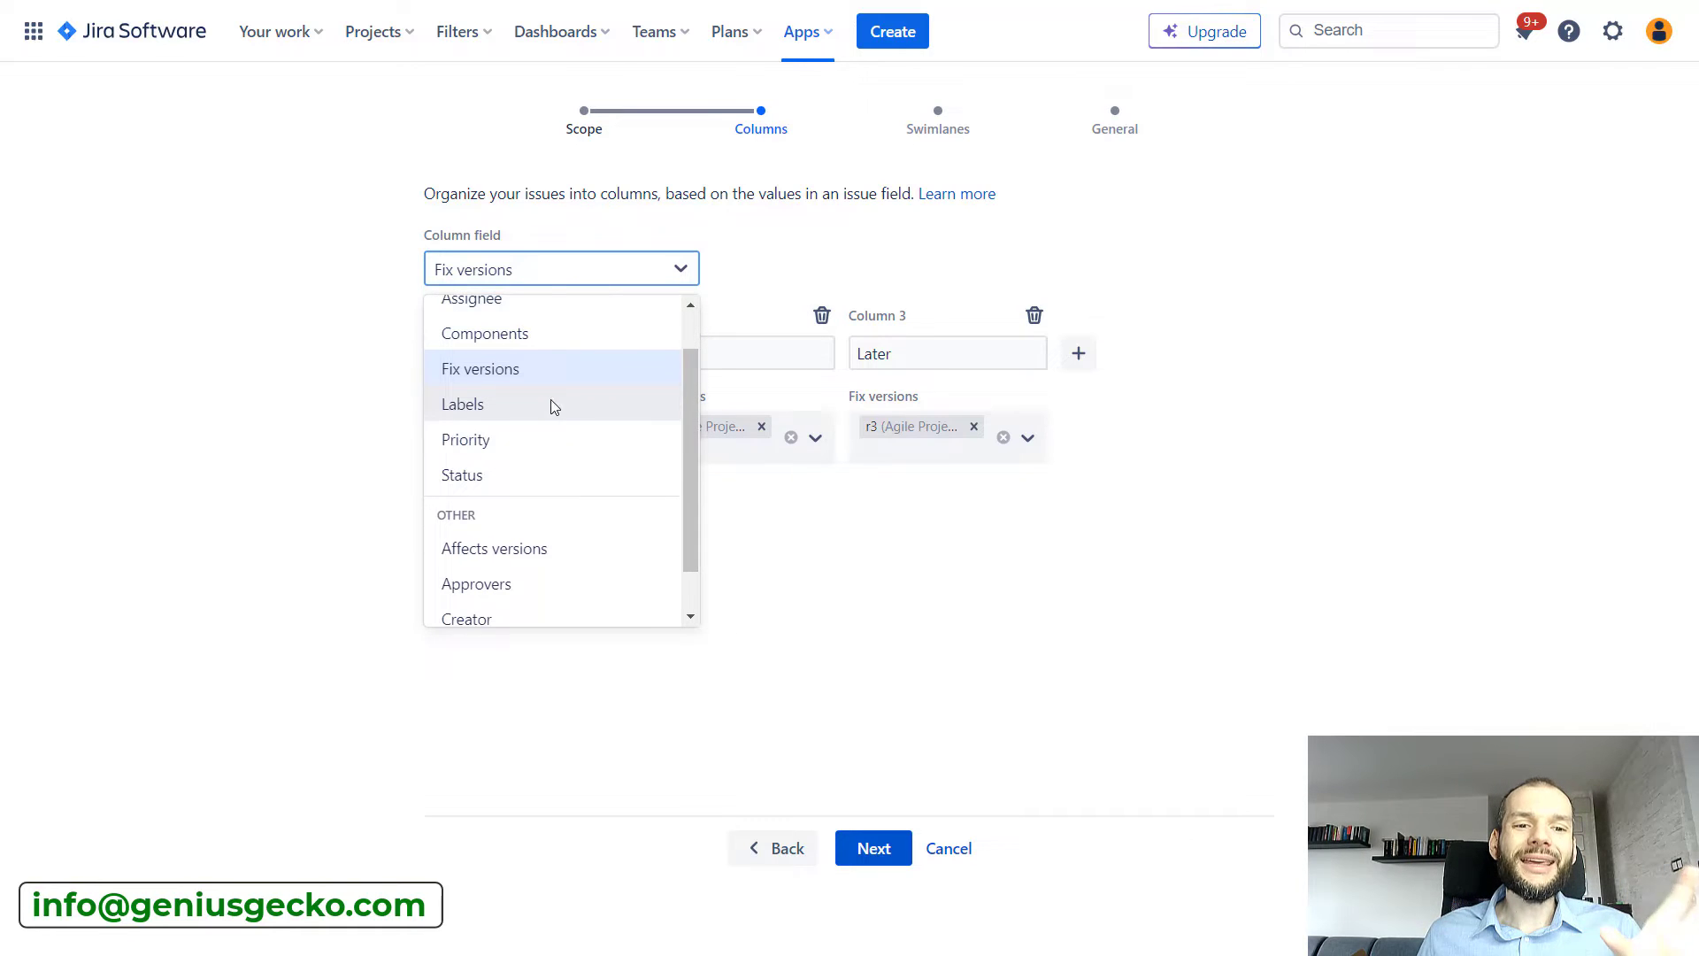
drag(691, 390, 694, 438)
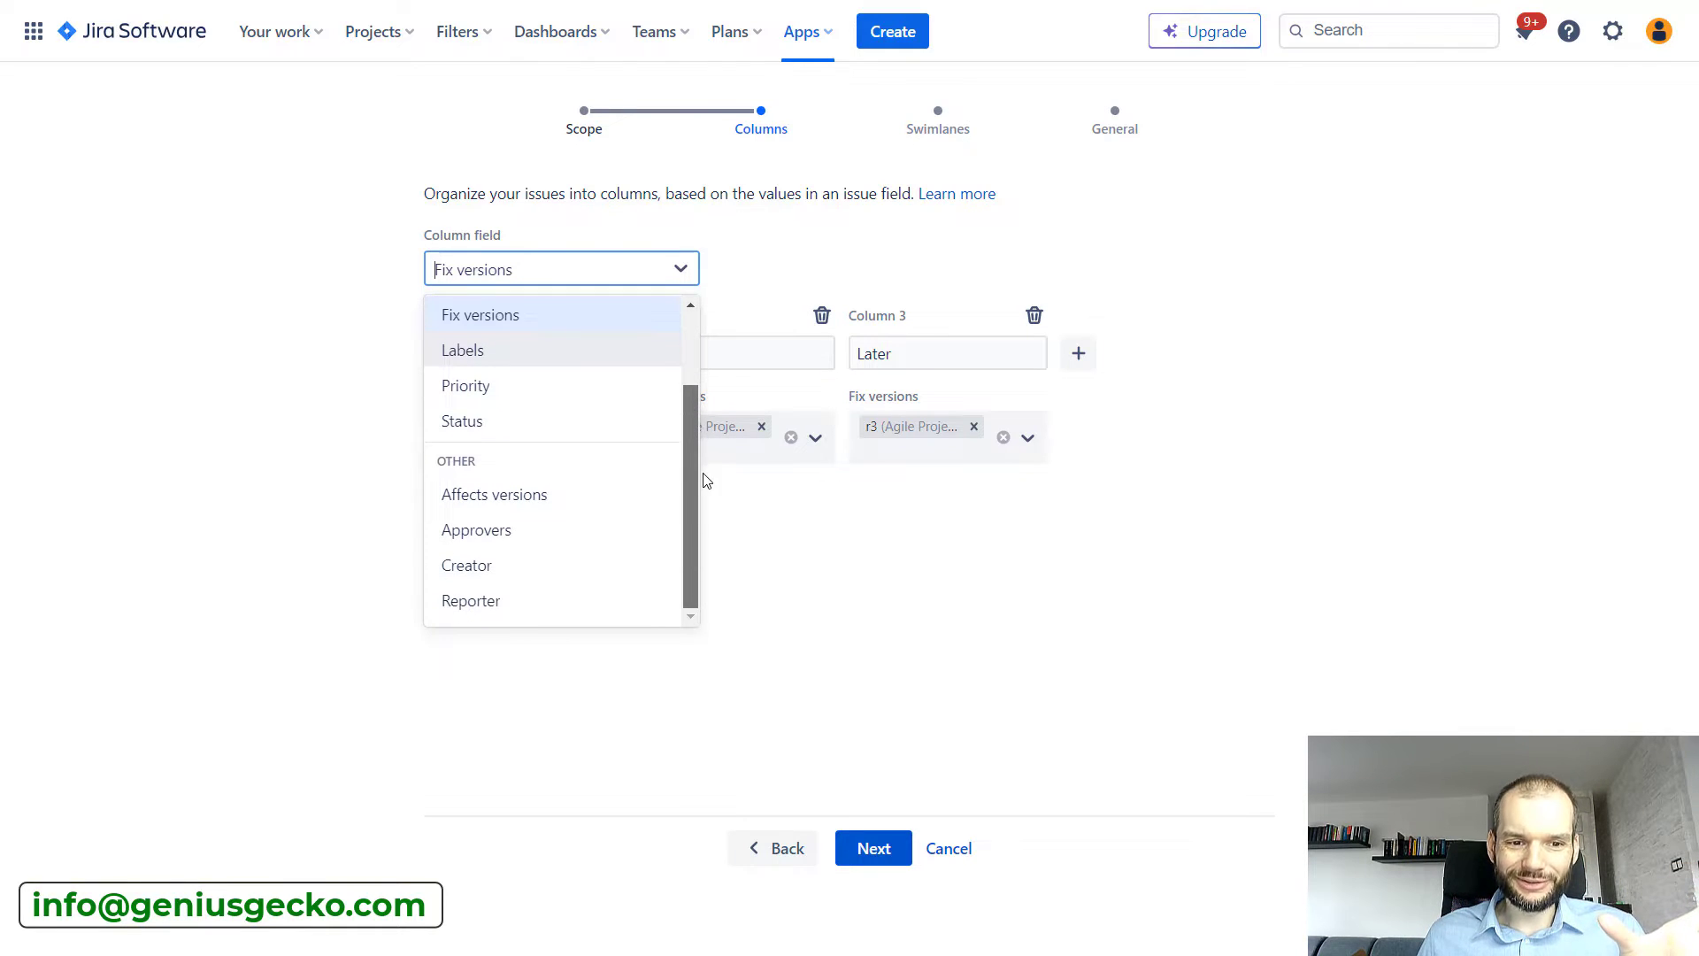
scroll(696, 311, up, 3)
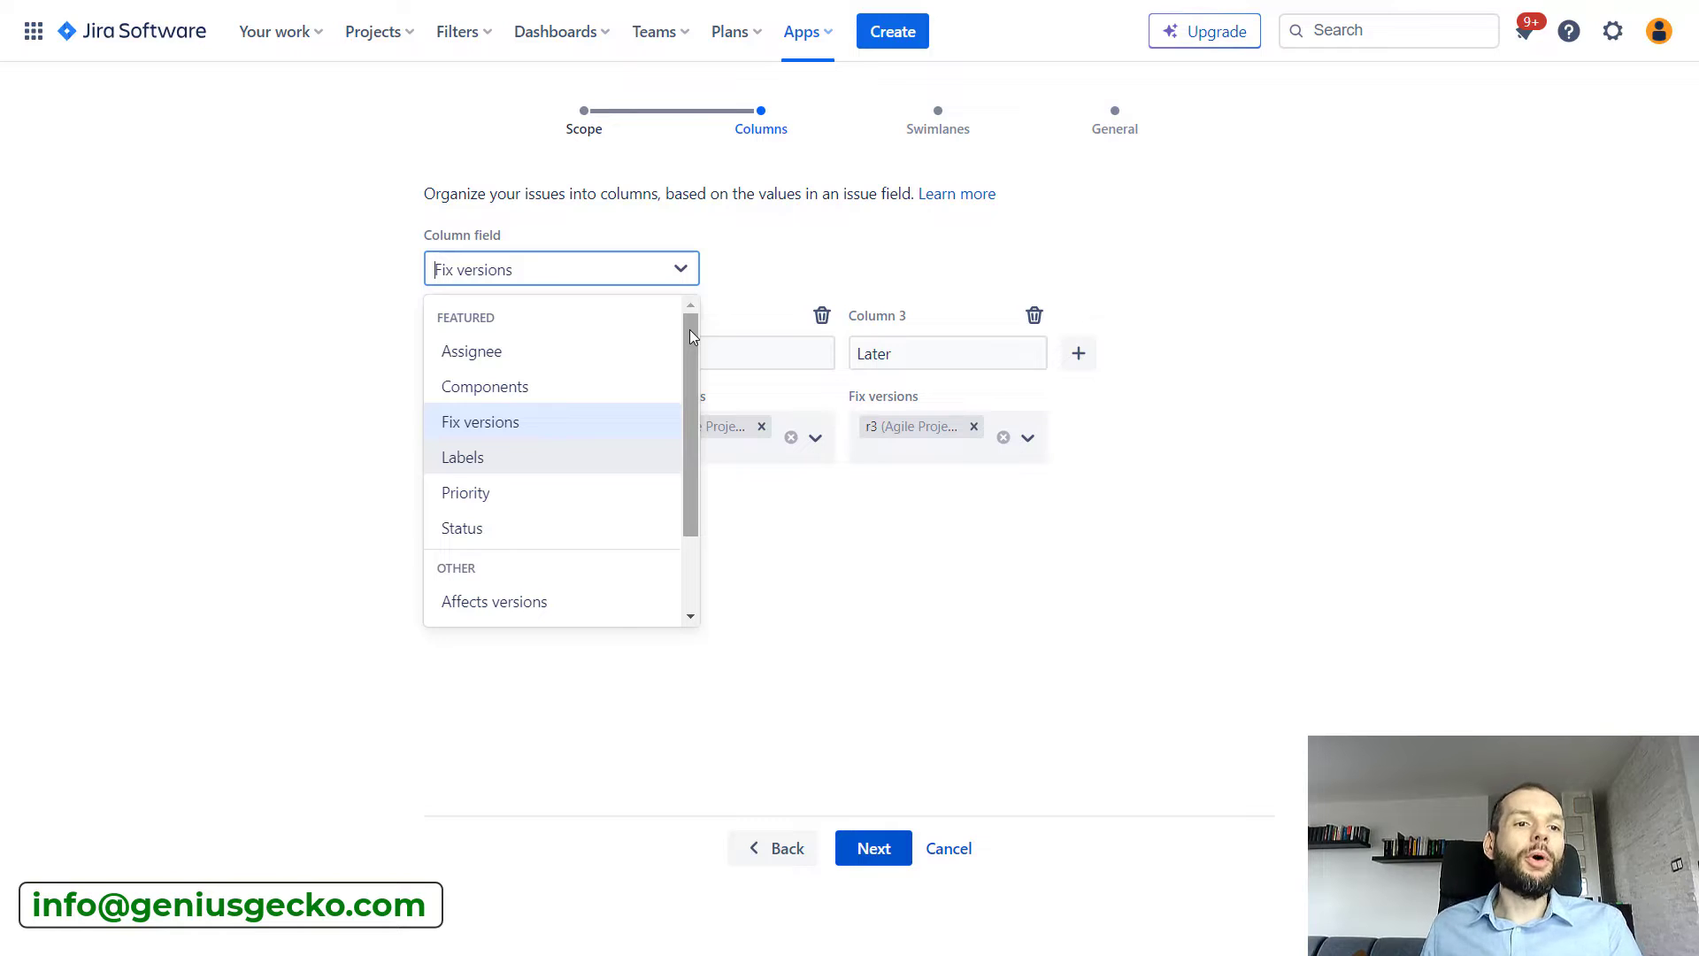
click(605, 345)
click(543, 429)
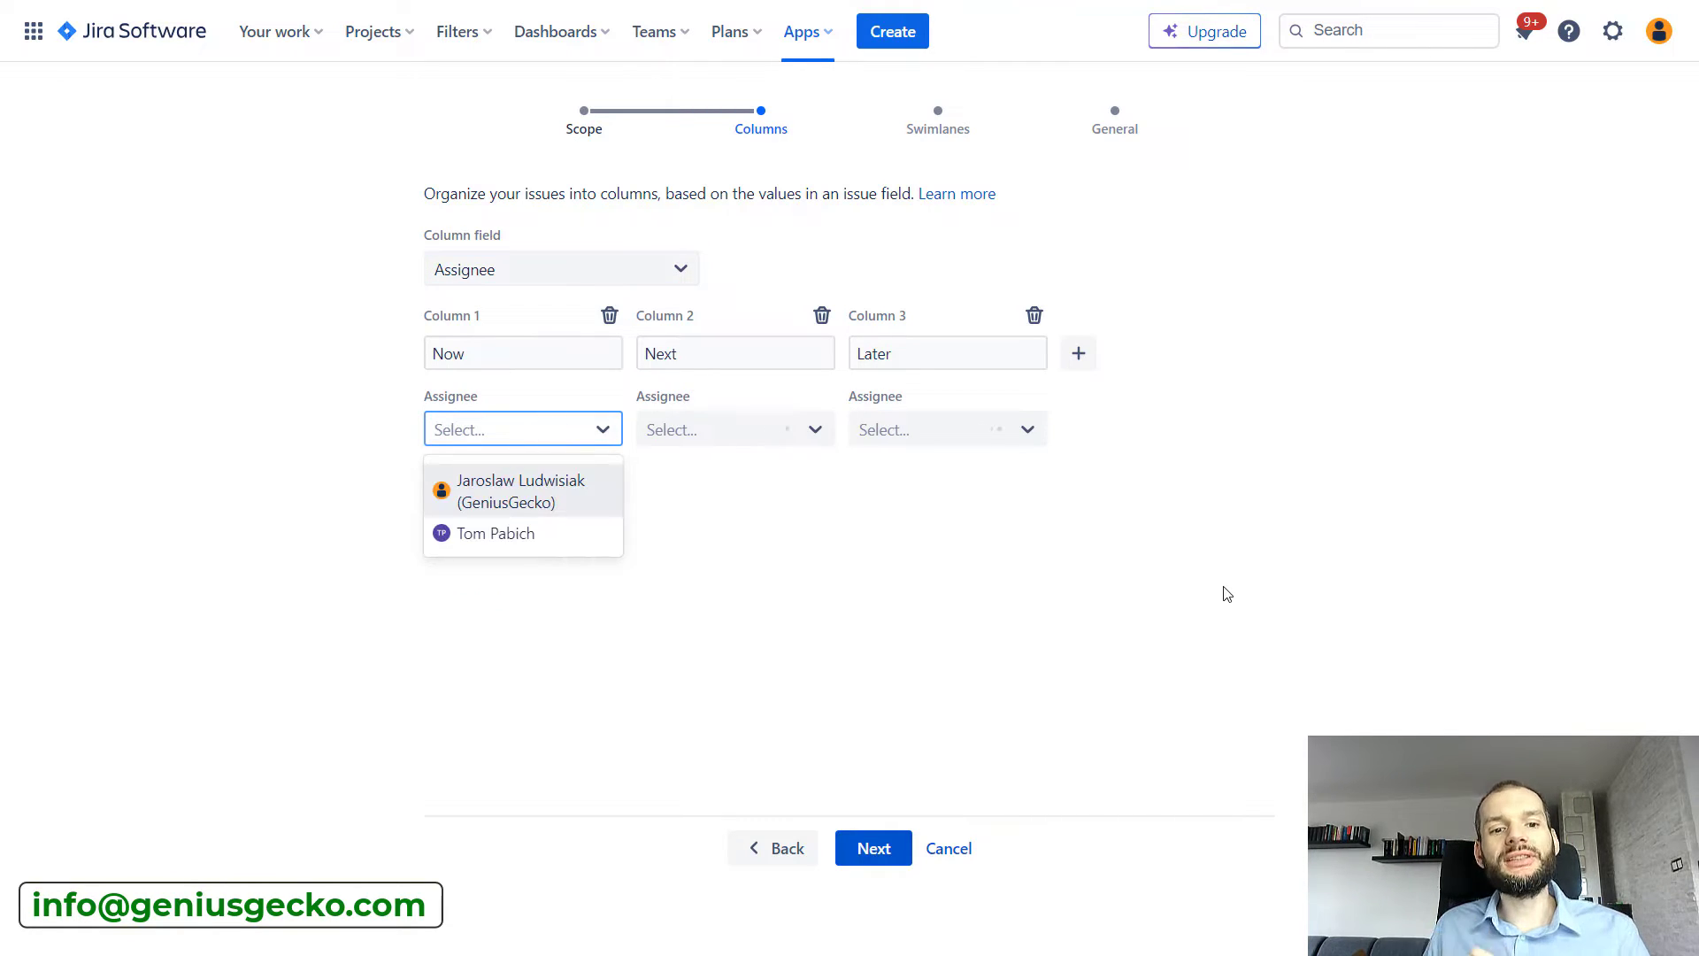
click(1031, 498)
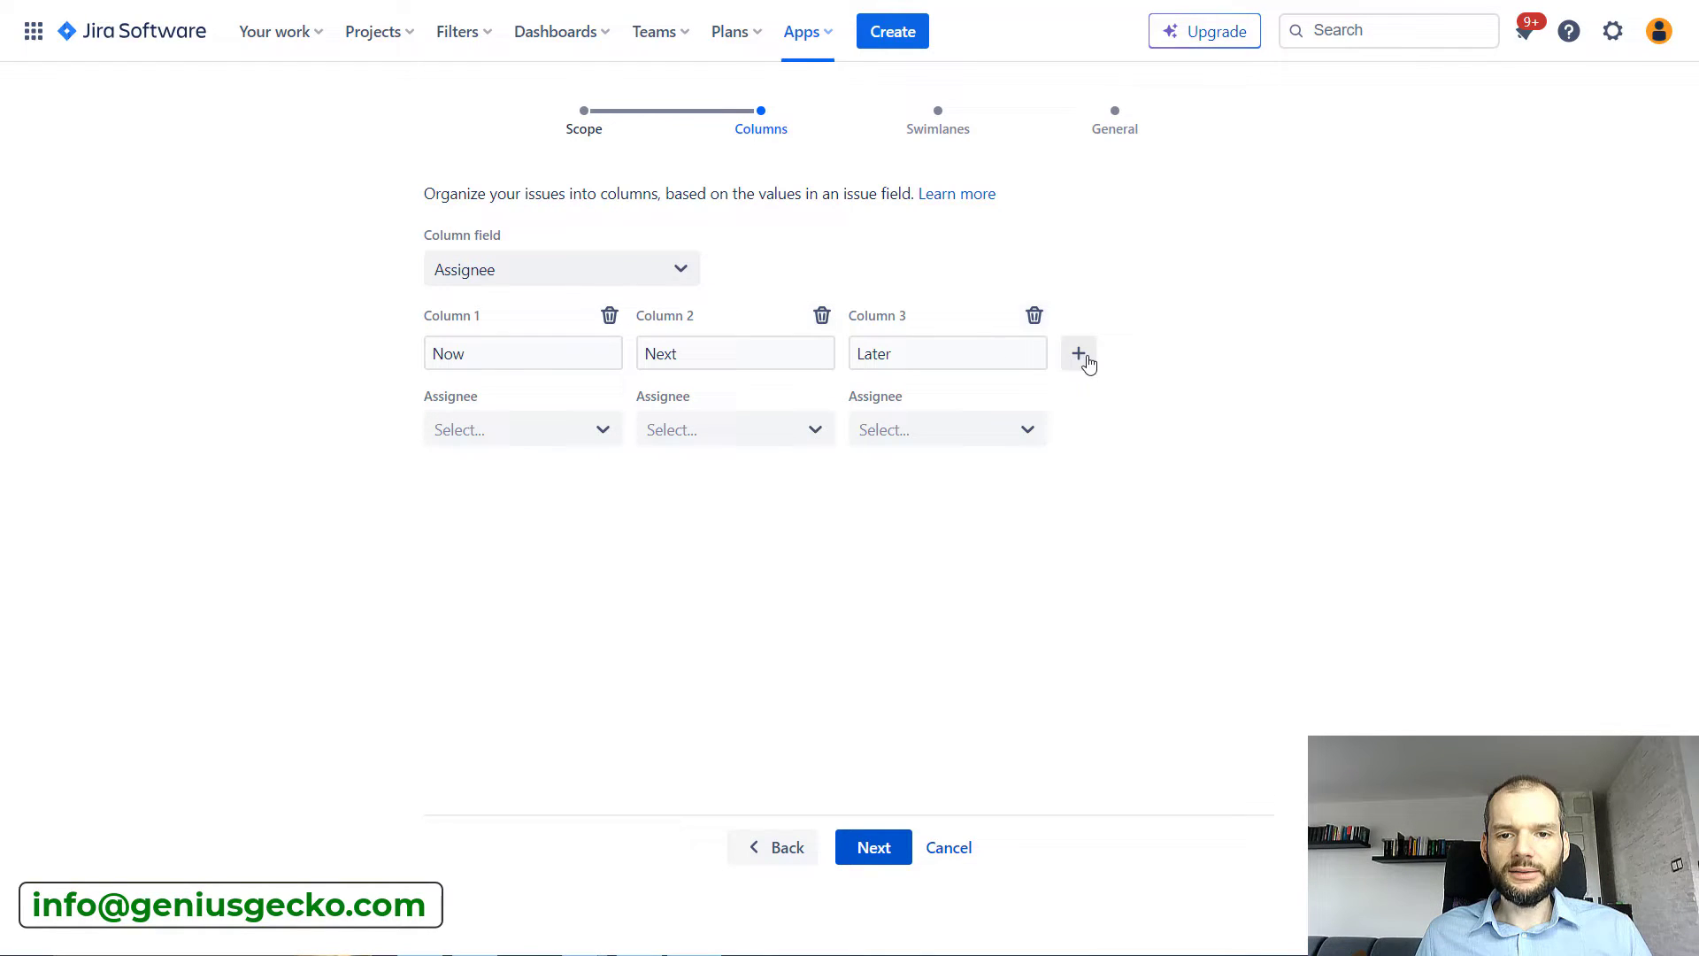
Delete the Later column and give Now and Next a different team member each.
click(1035, 318)
click(549, 431)
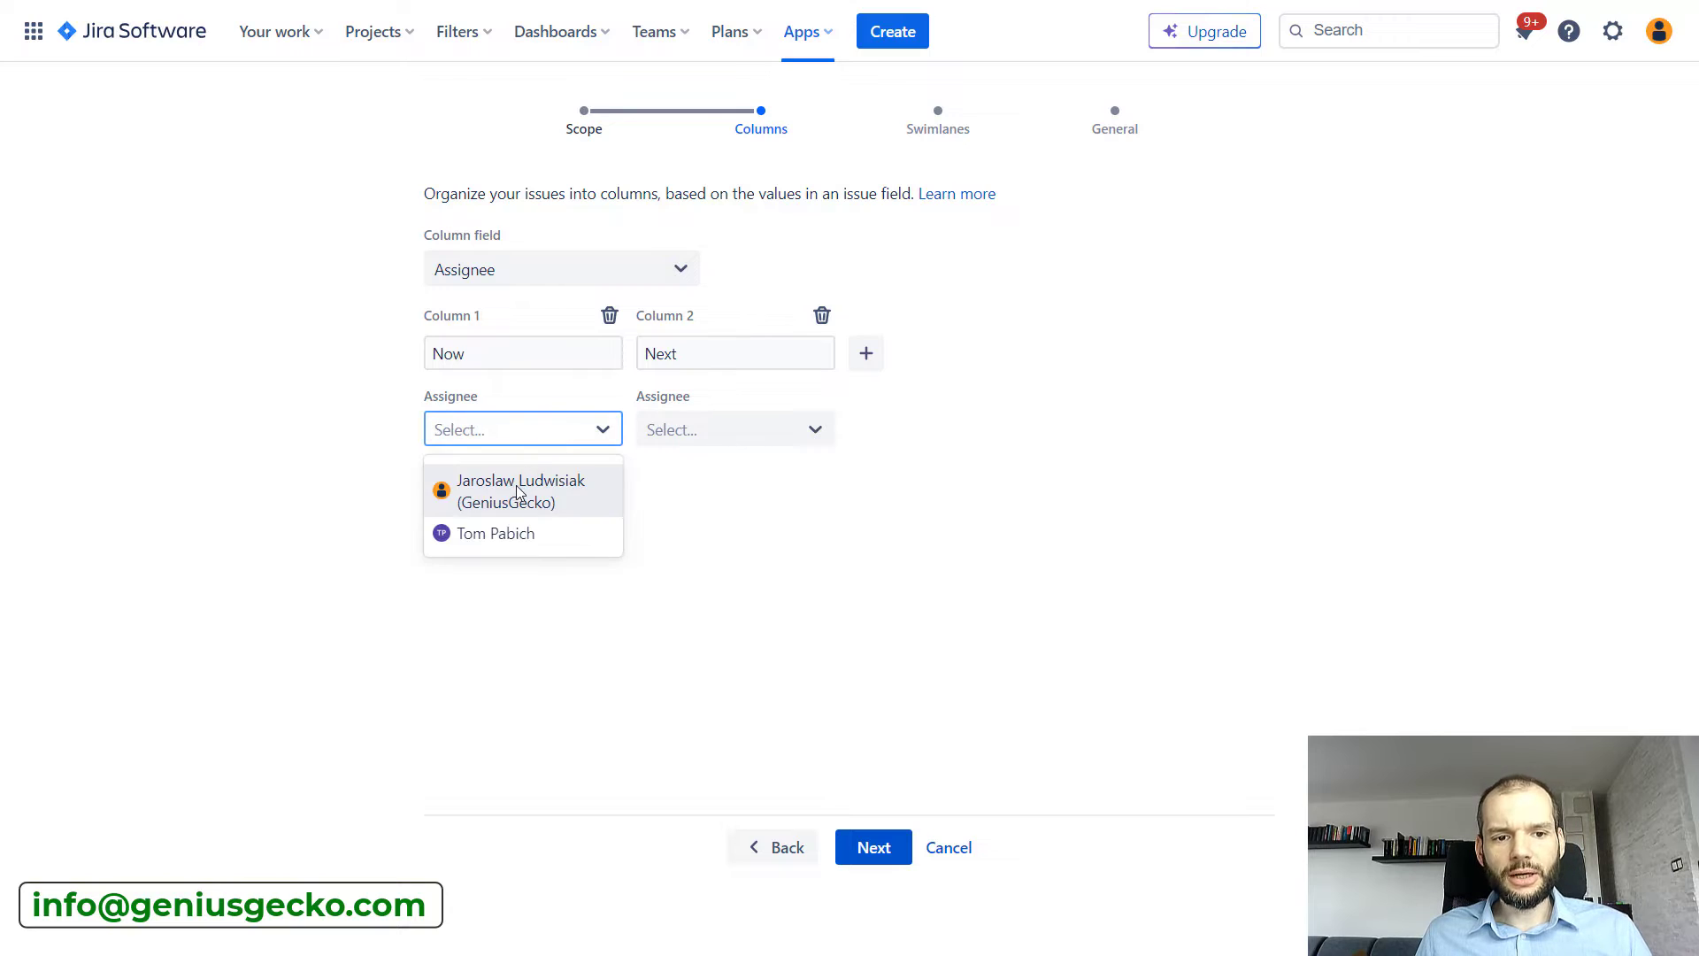
key(Return)
click(729, 429)
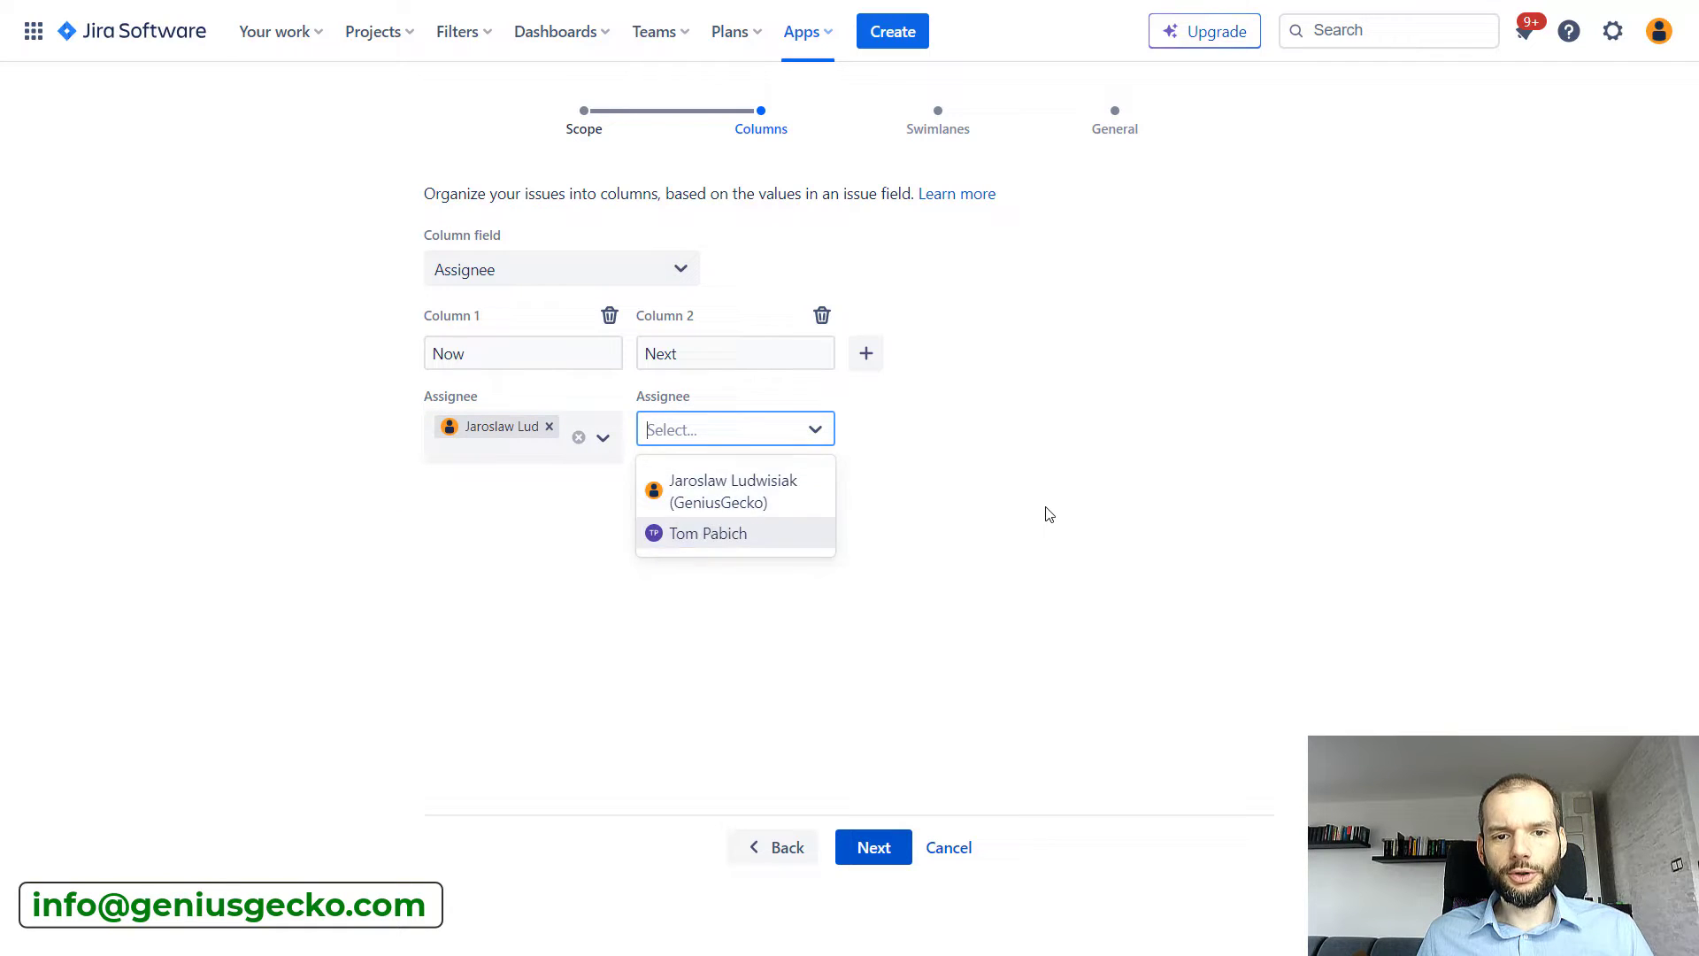
key(Return)
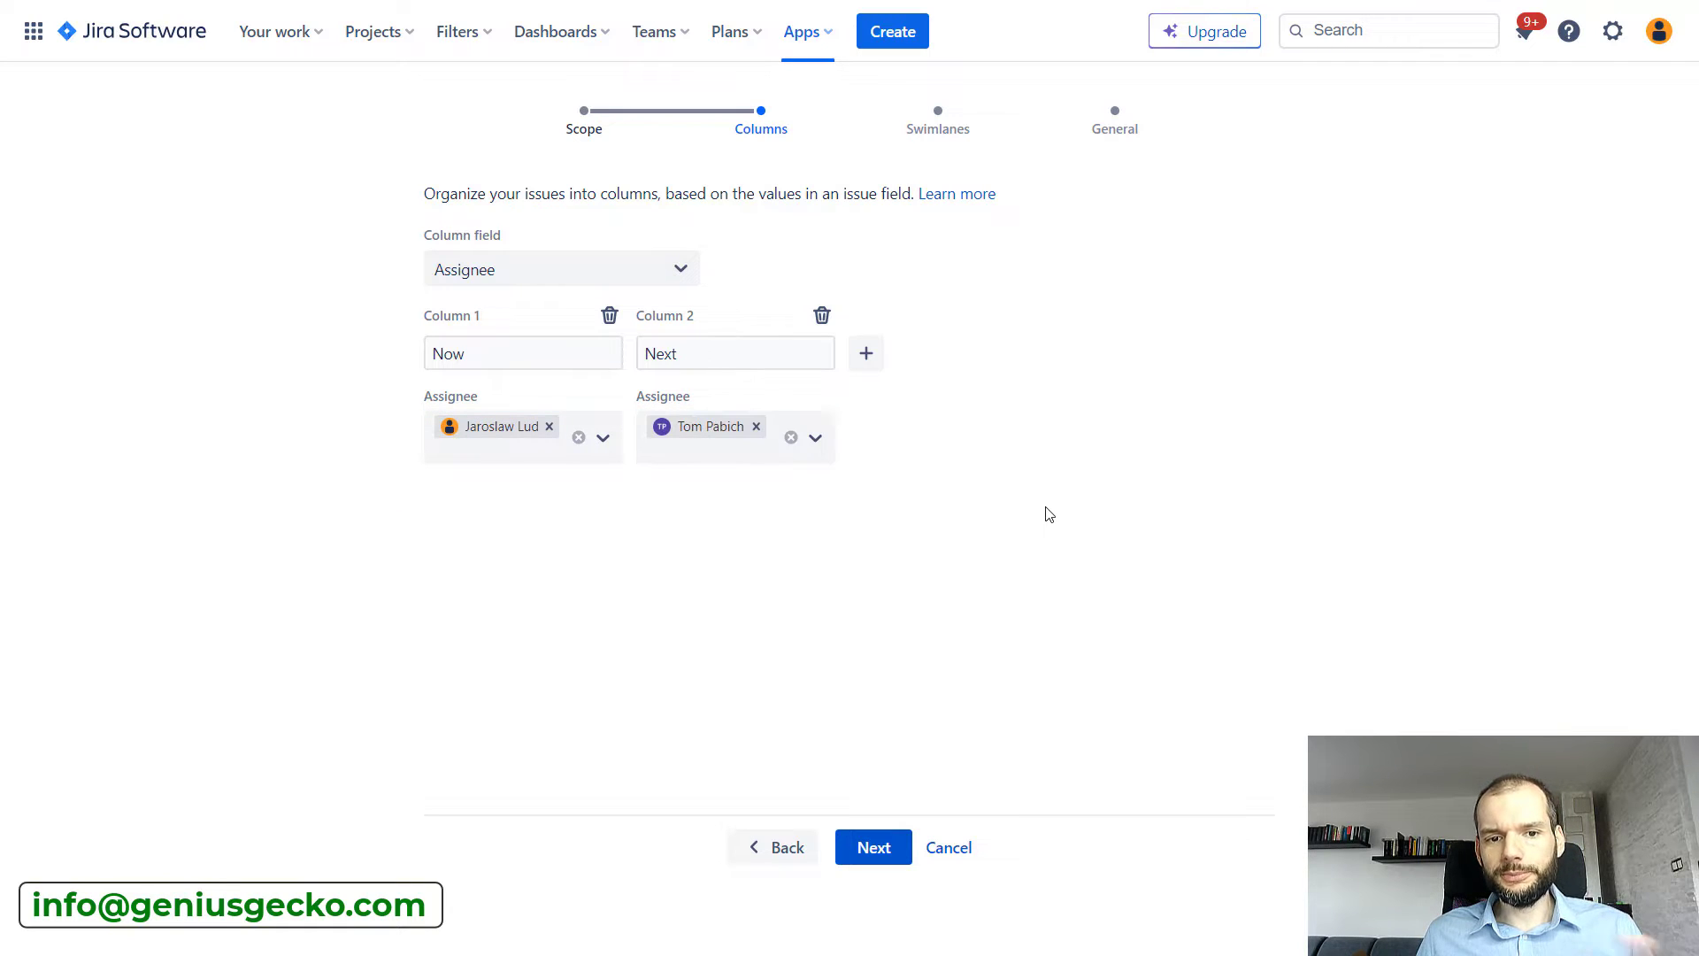
On the Swimlanes step, keep Group by as Field and select Priority as the field.
click(879, 863)
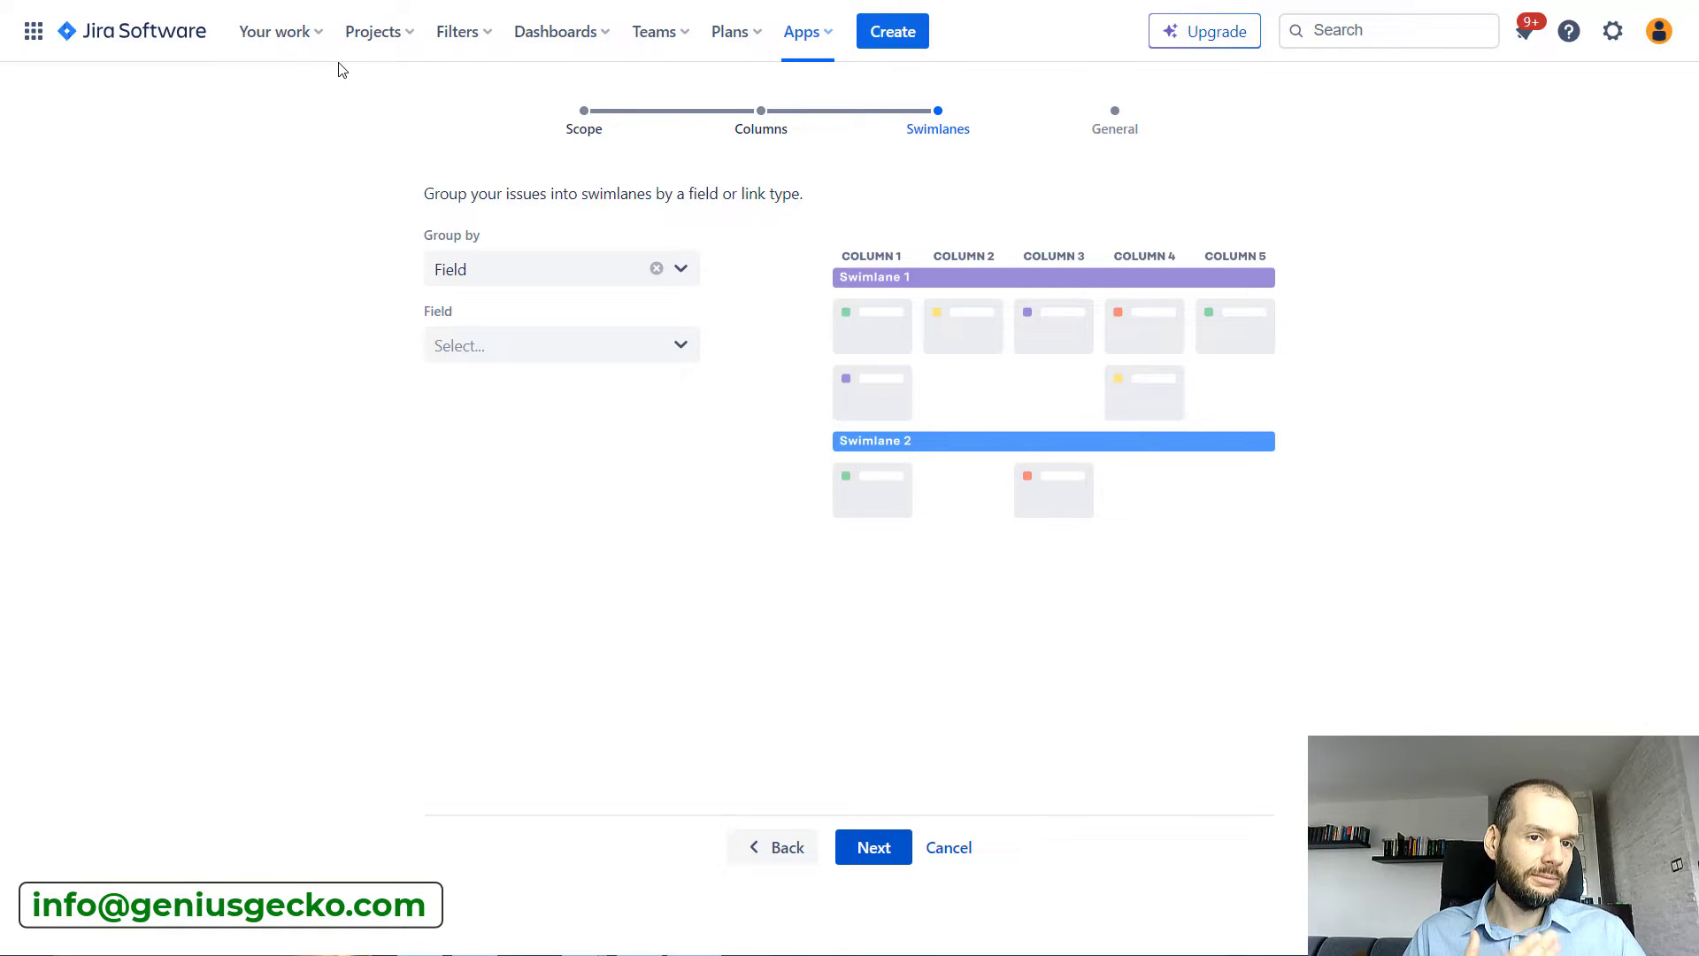
click(456, 268)
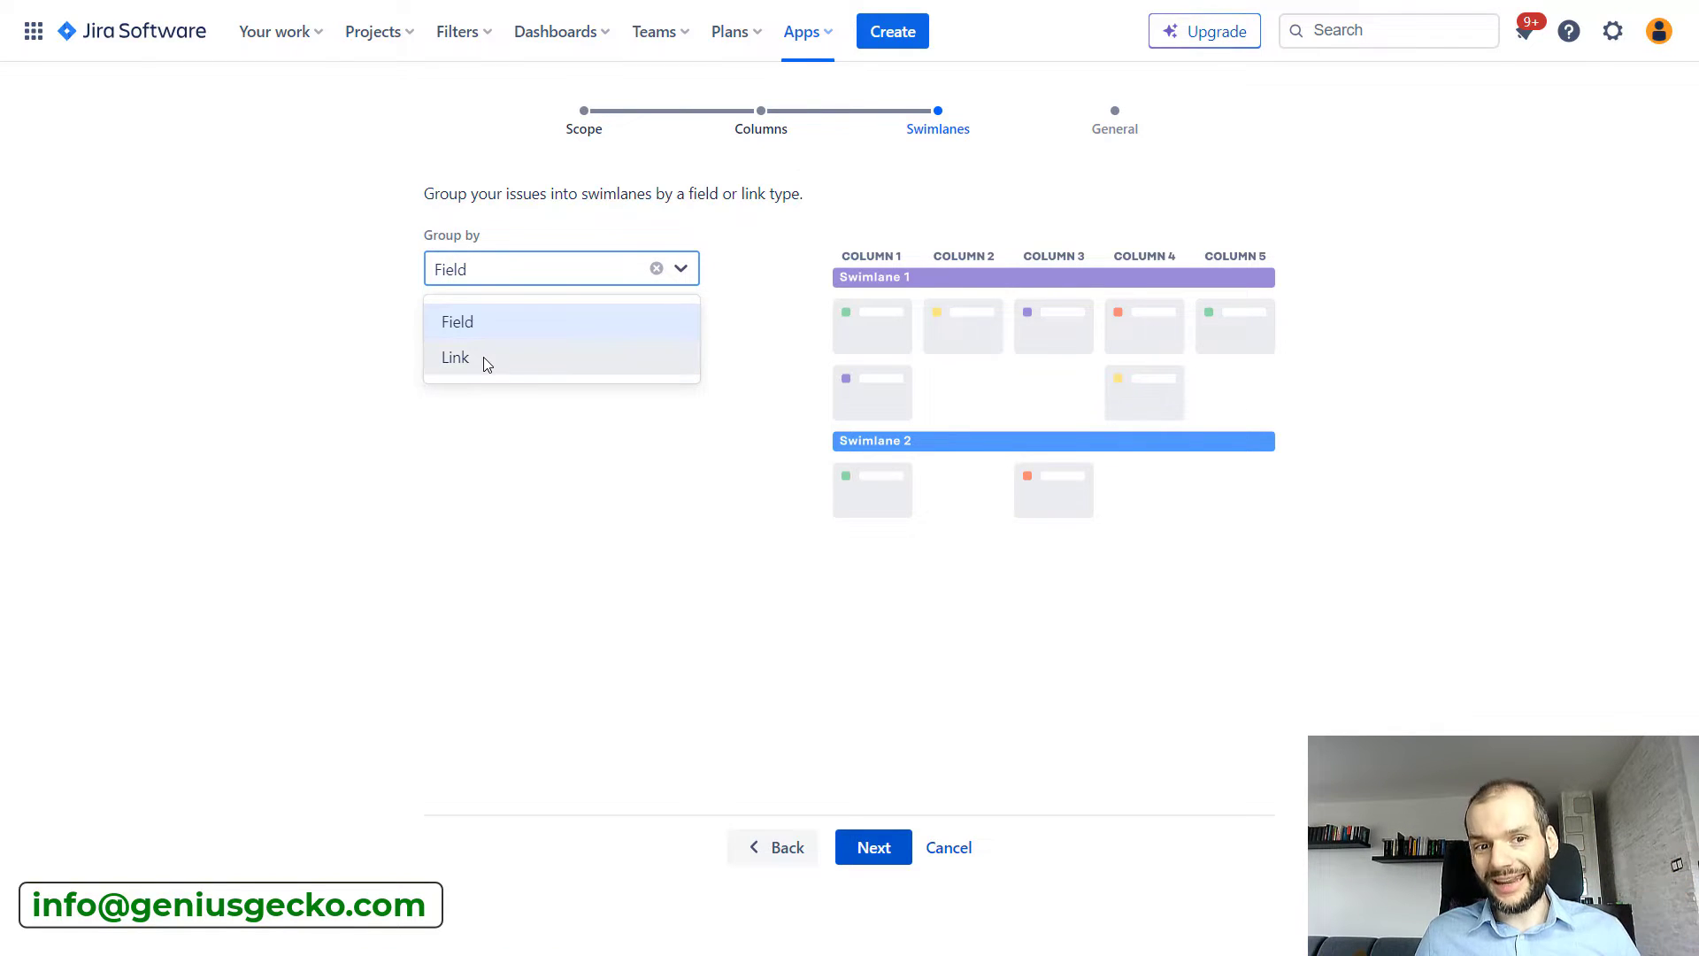
click(485, 645)
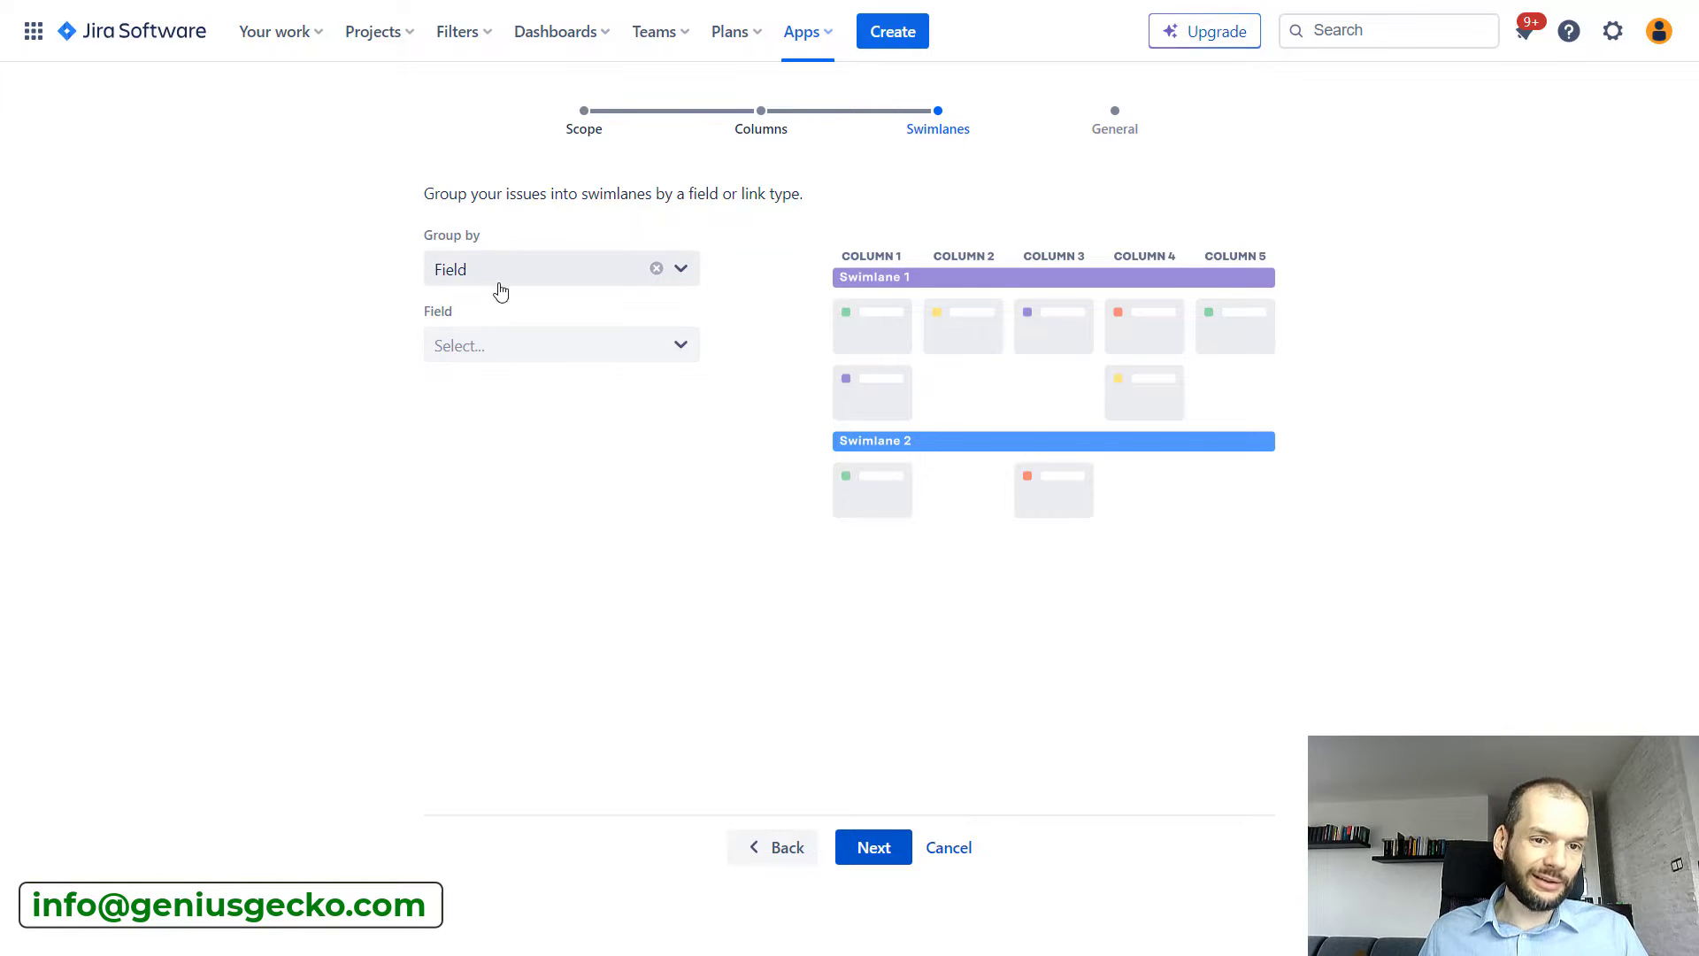
click(496, 351)
drag(687, 409, 746, 399)
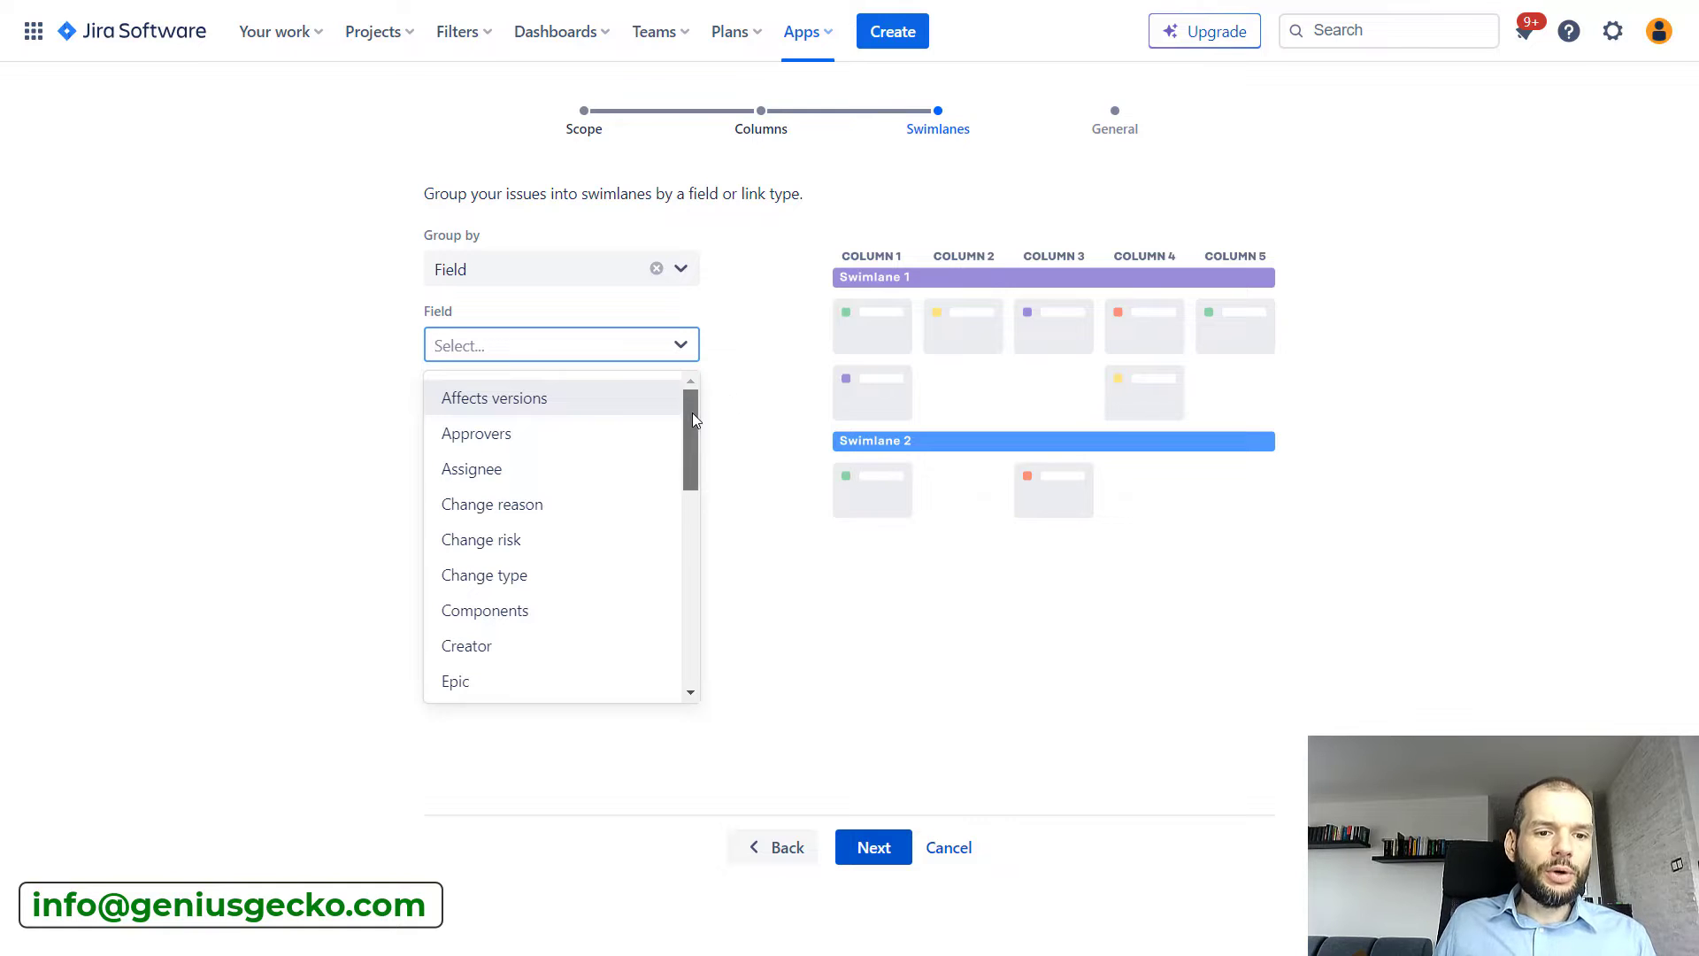
drag(693, 412, 695, 606)
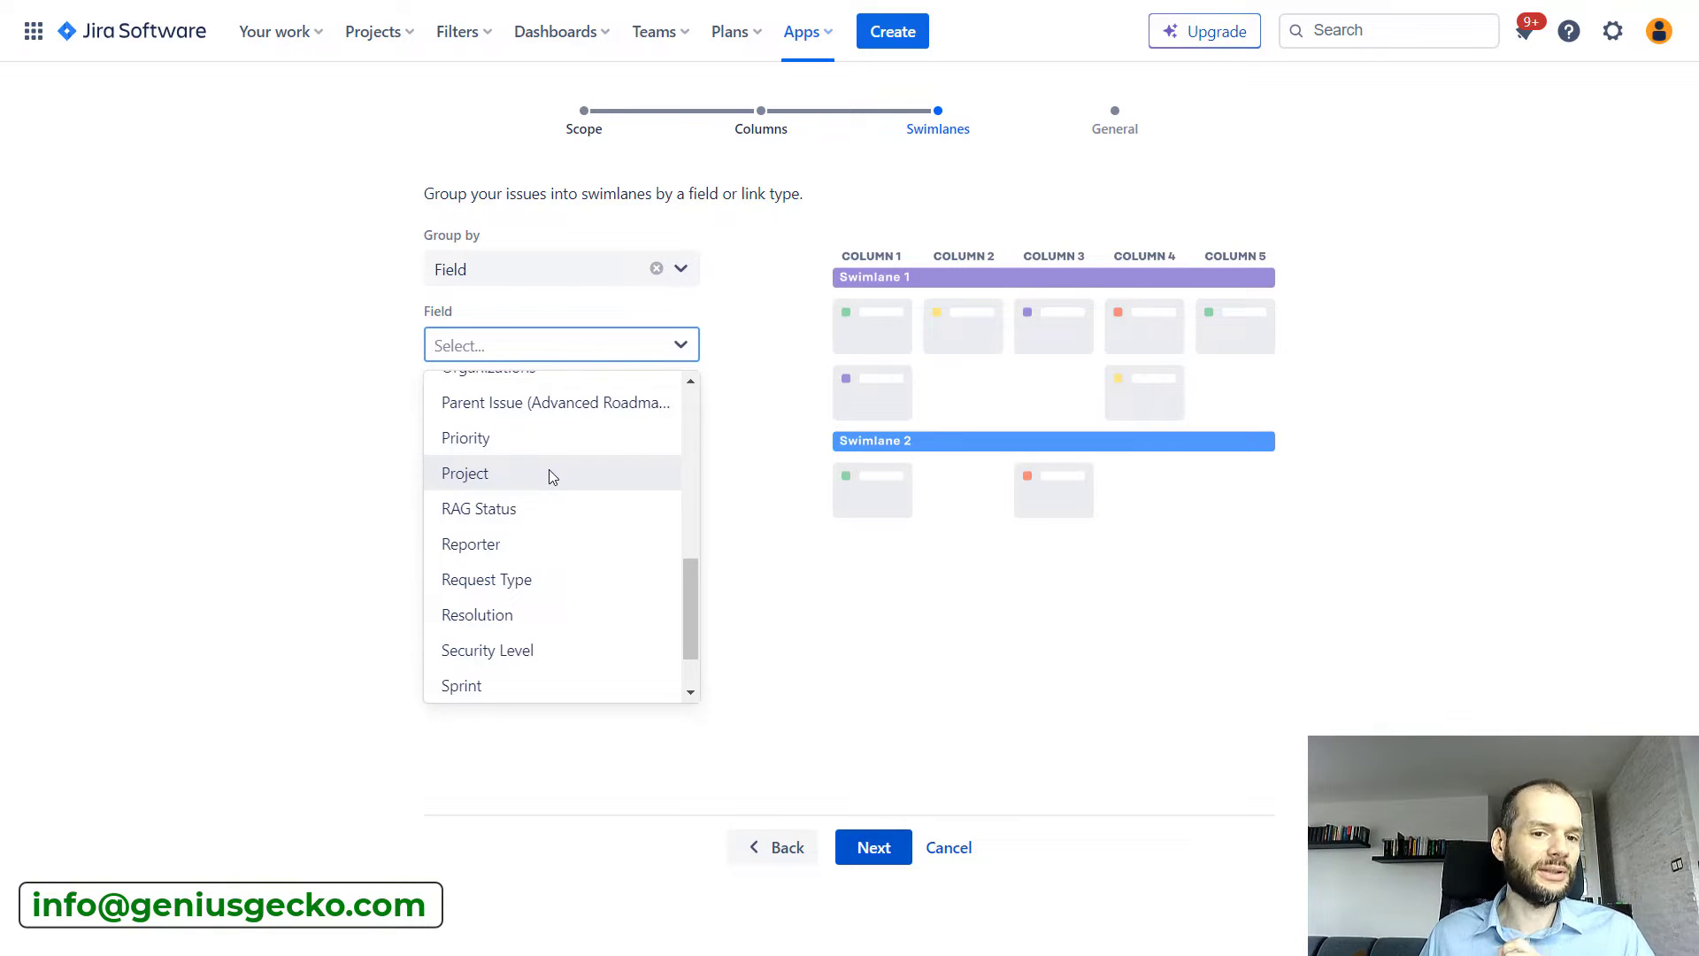
click(546, 435)
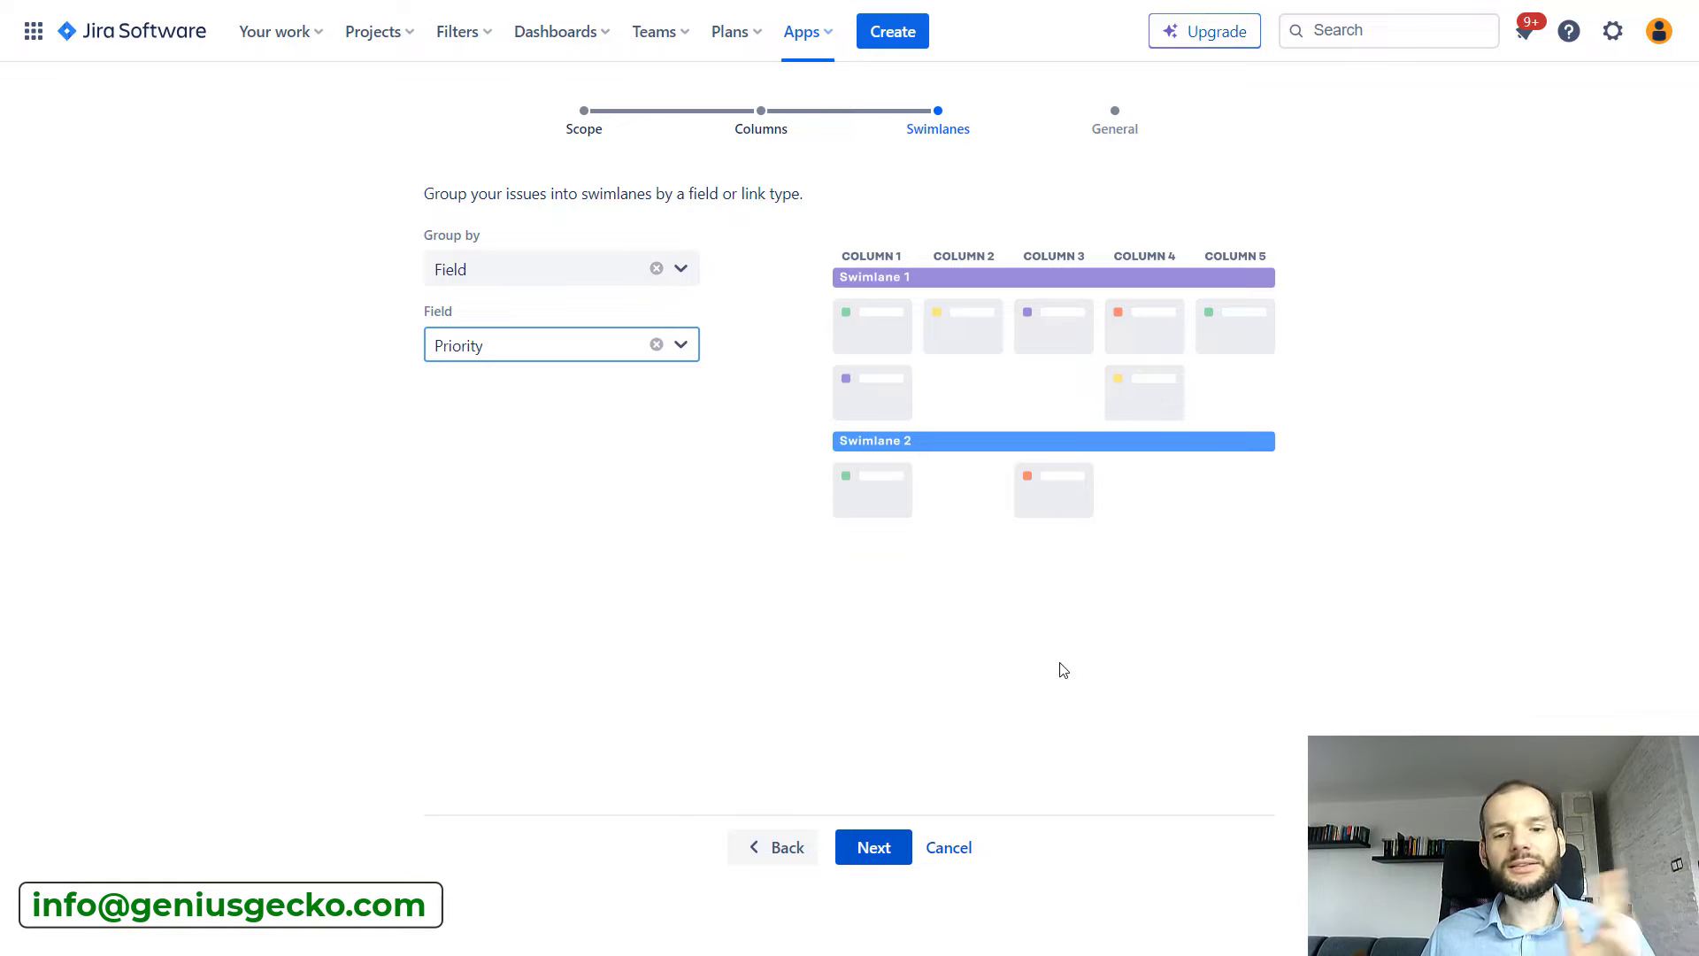
click(687, 271)
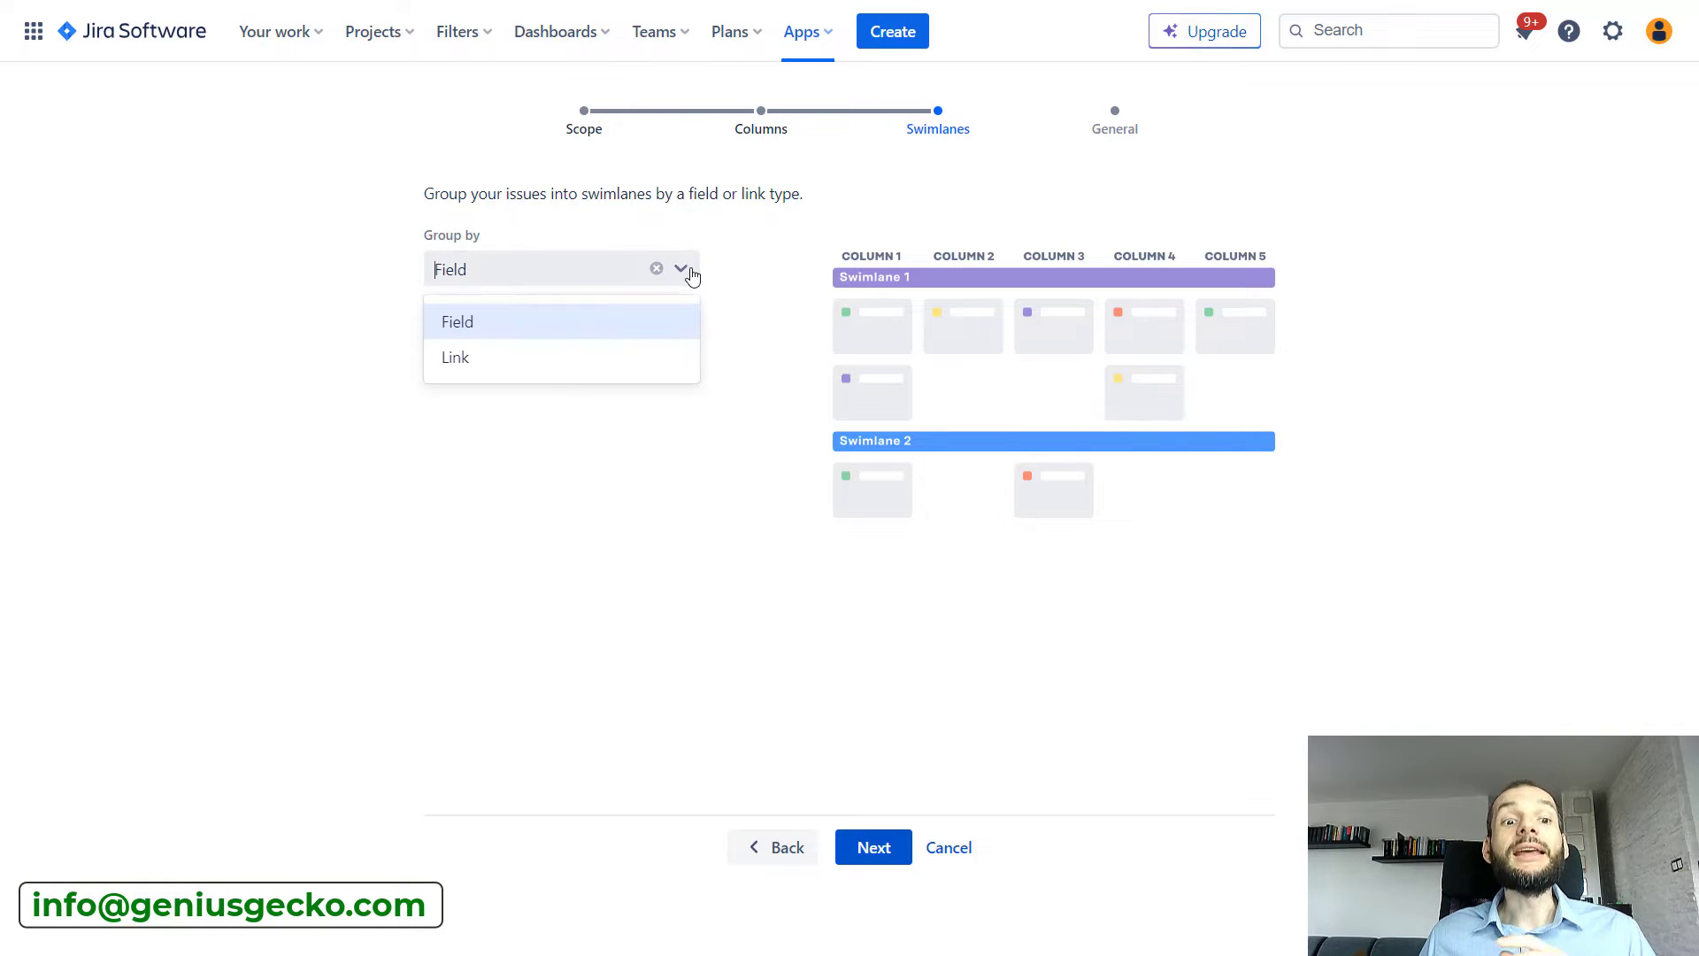
click(516, 370)
click(520, 359)
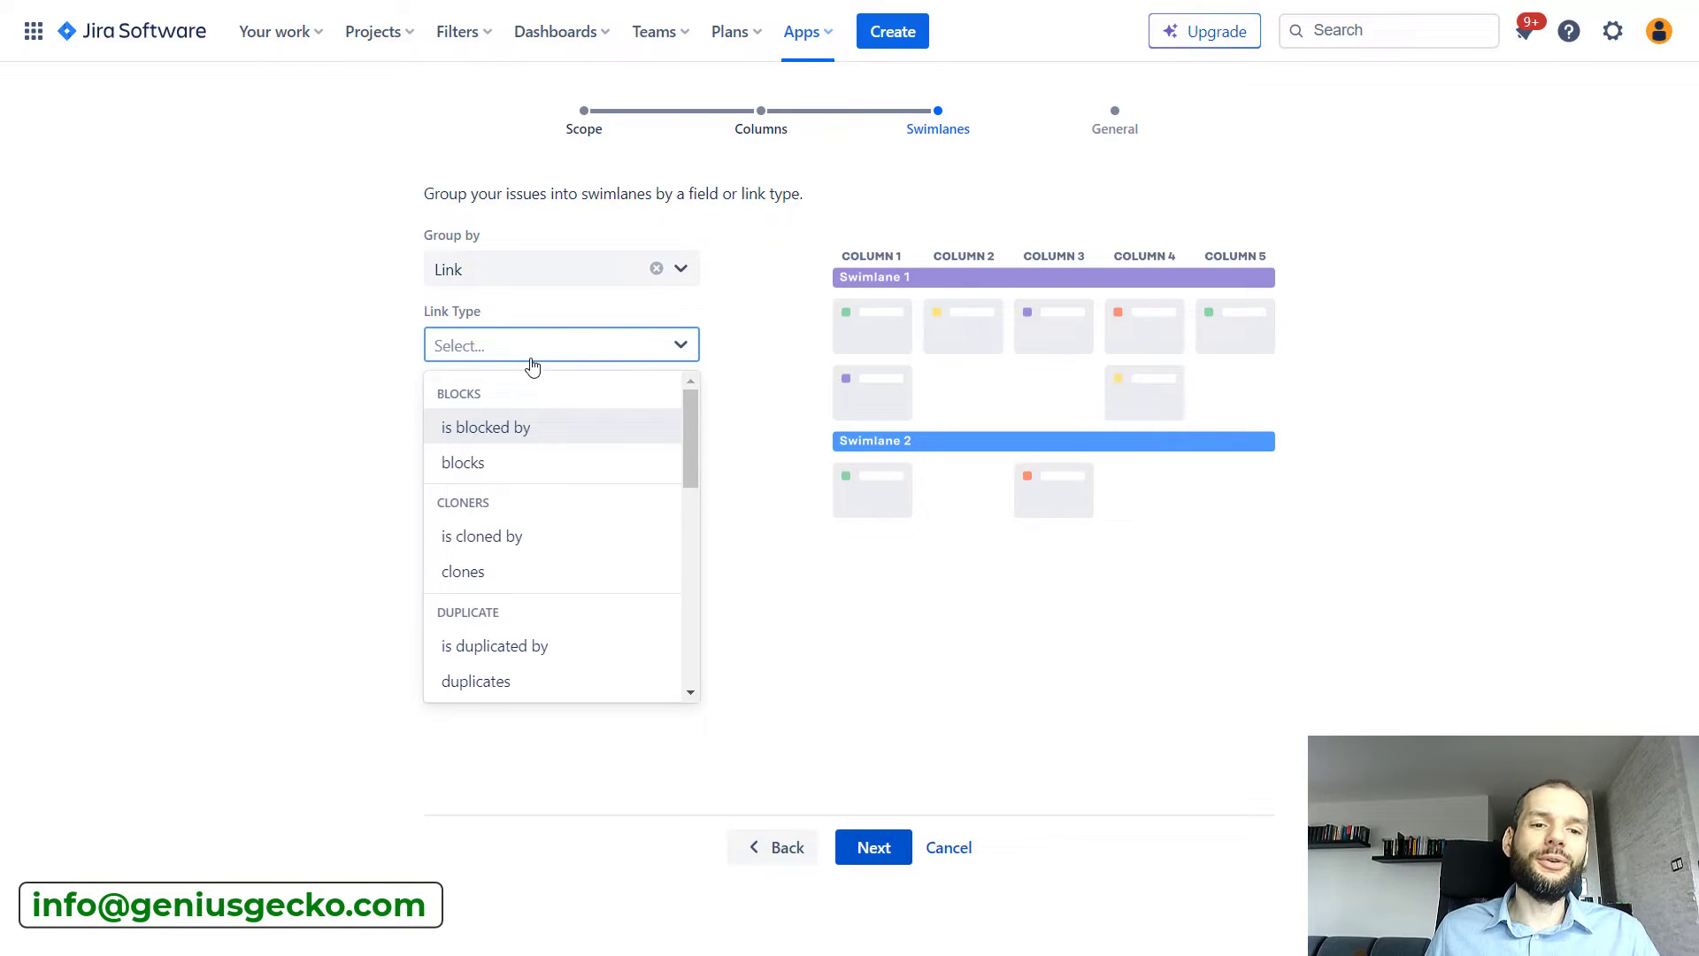
drag(693, 408, 707, 633)
click(602, 278)
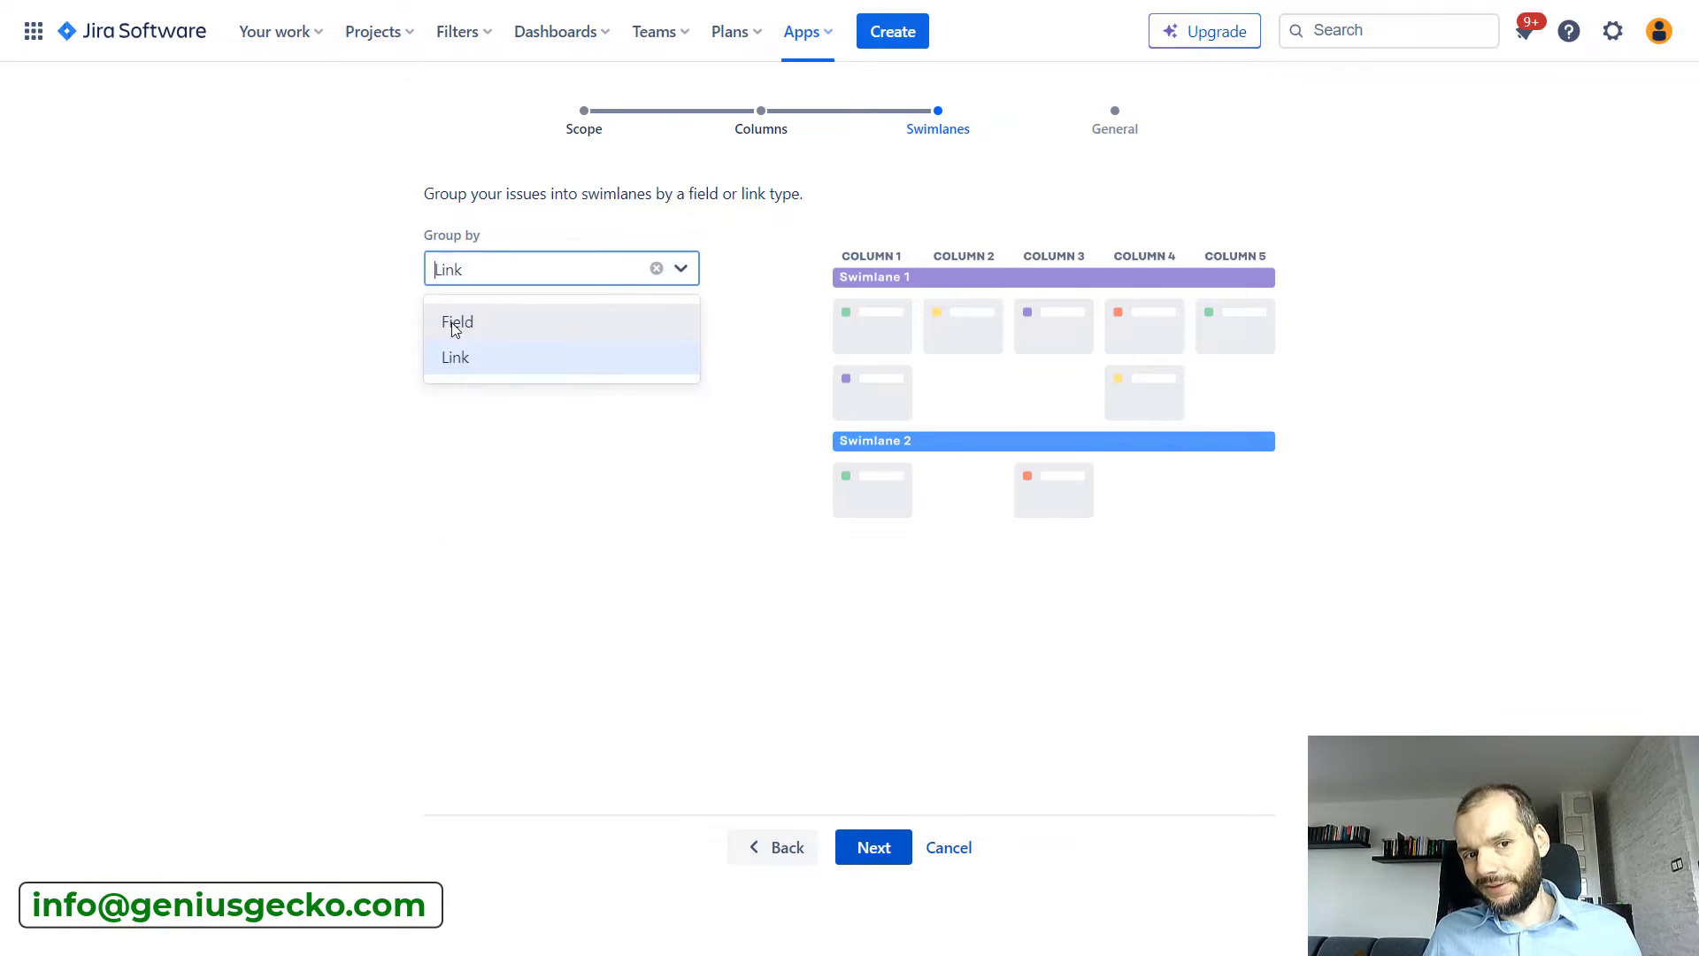
click(467, 322)
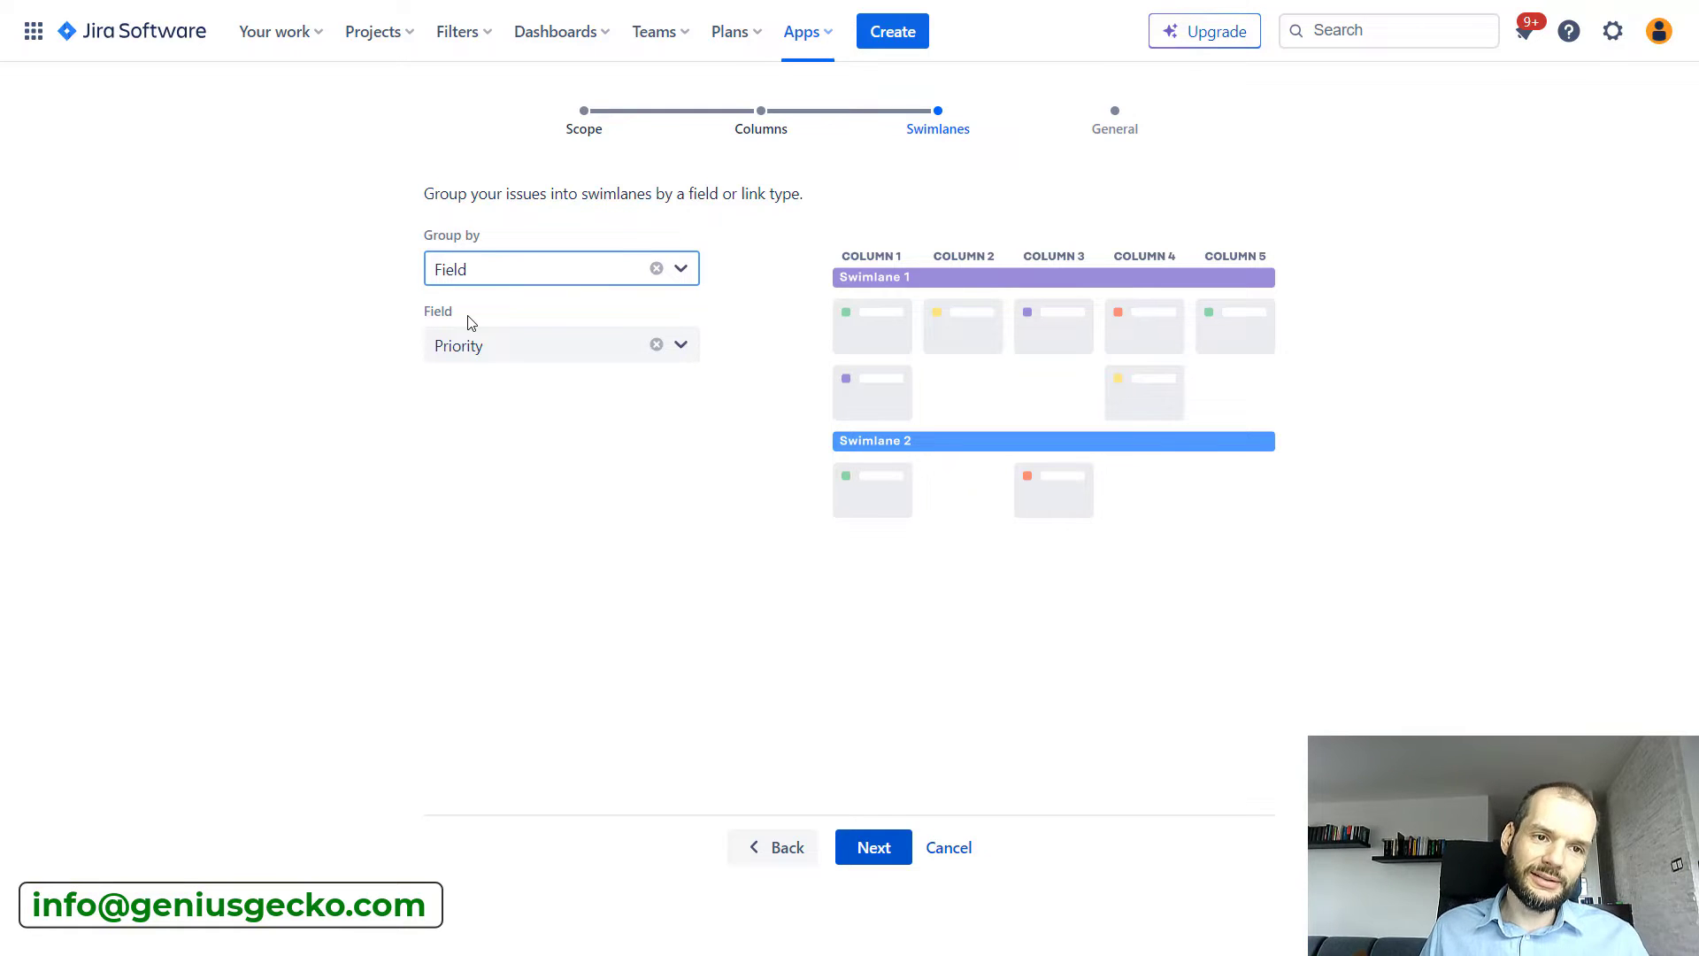
click(515, 277)
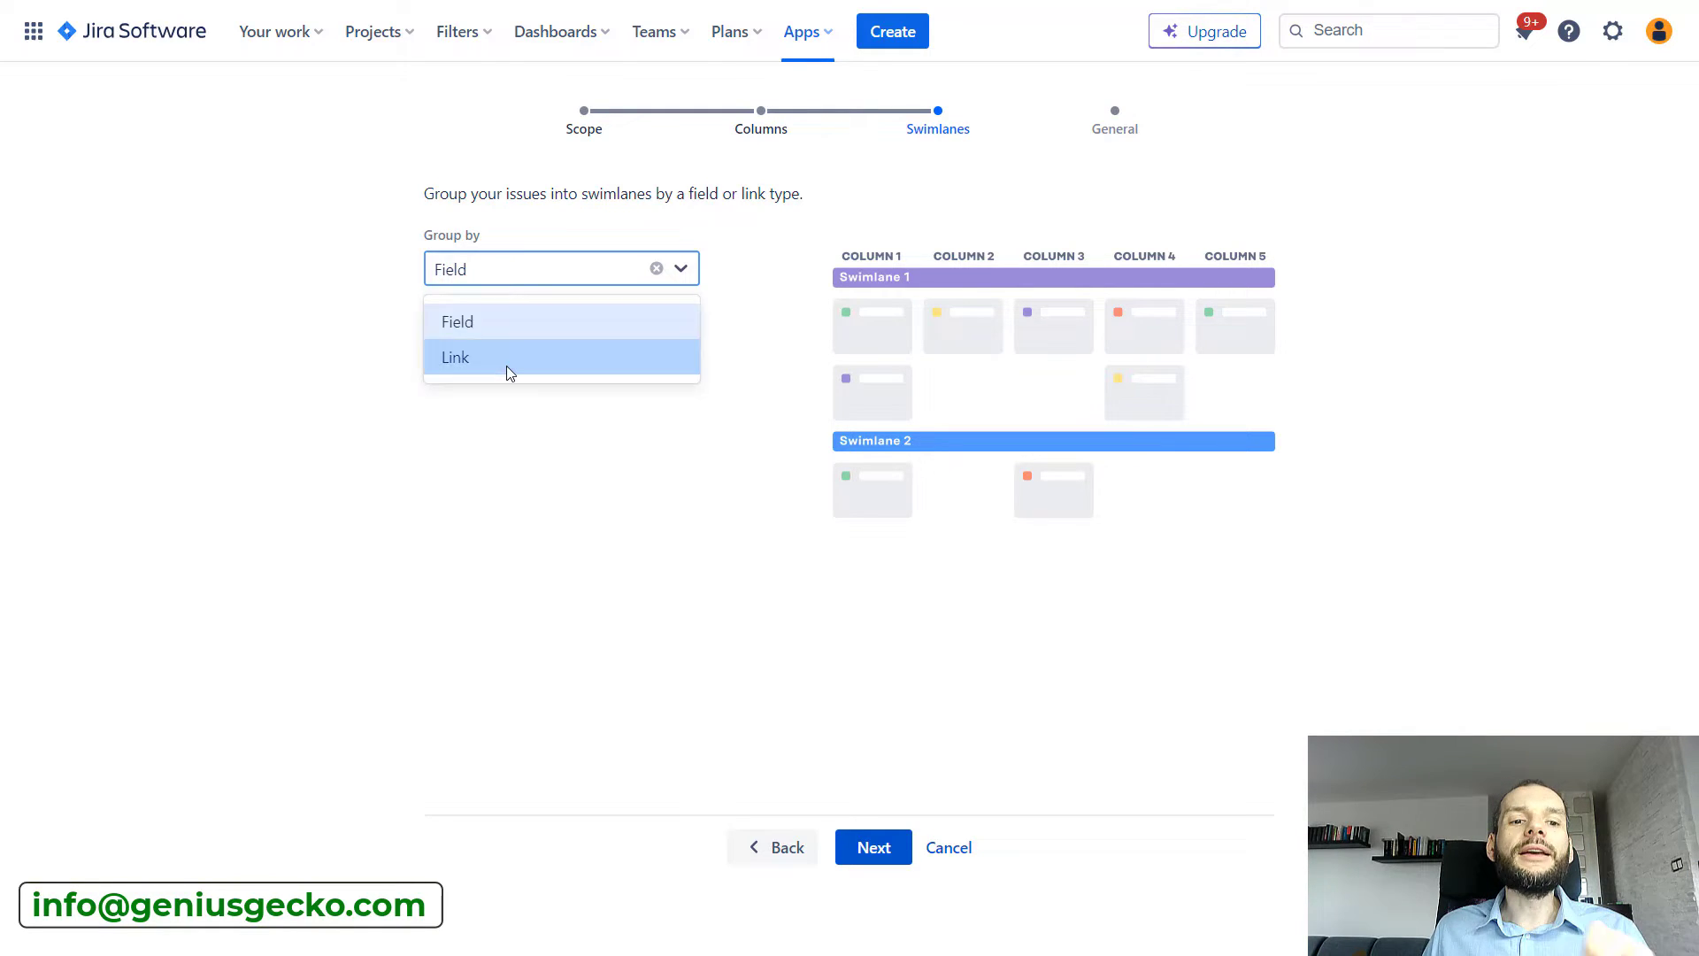
click(508, 370)
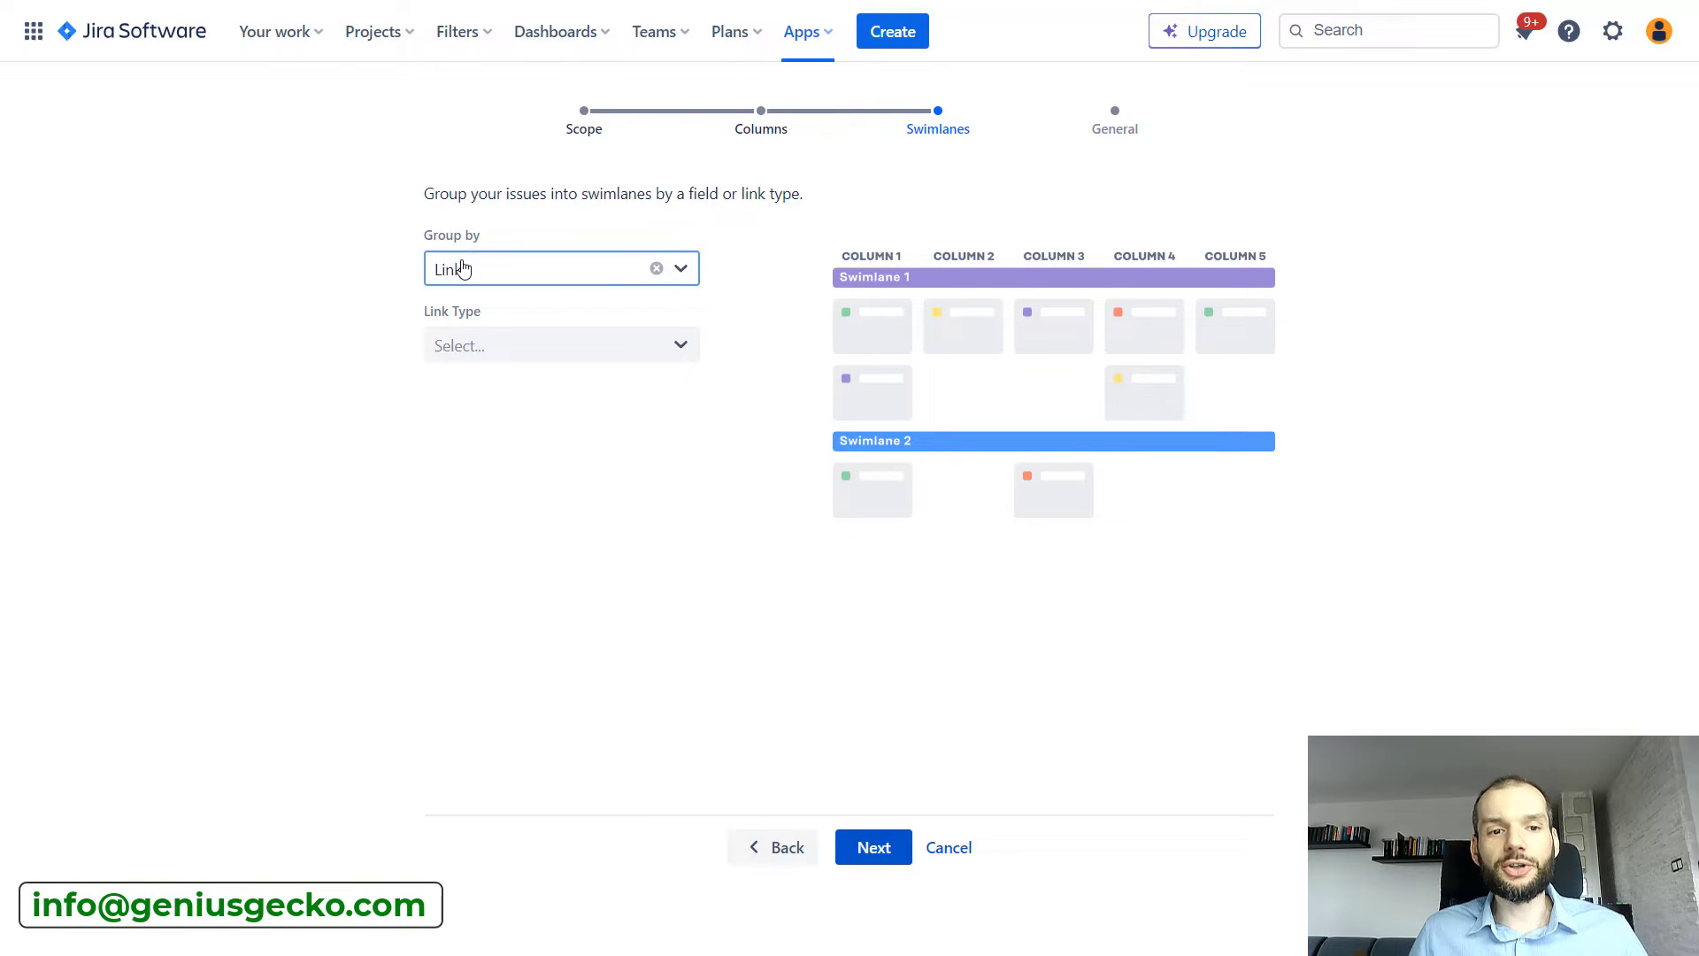
click(530, 347)
click(535, 271)
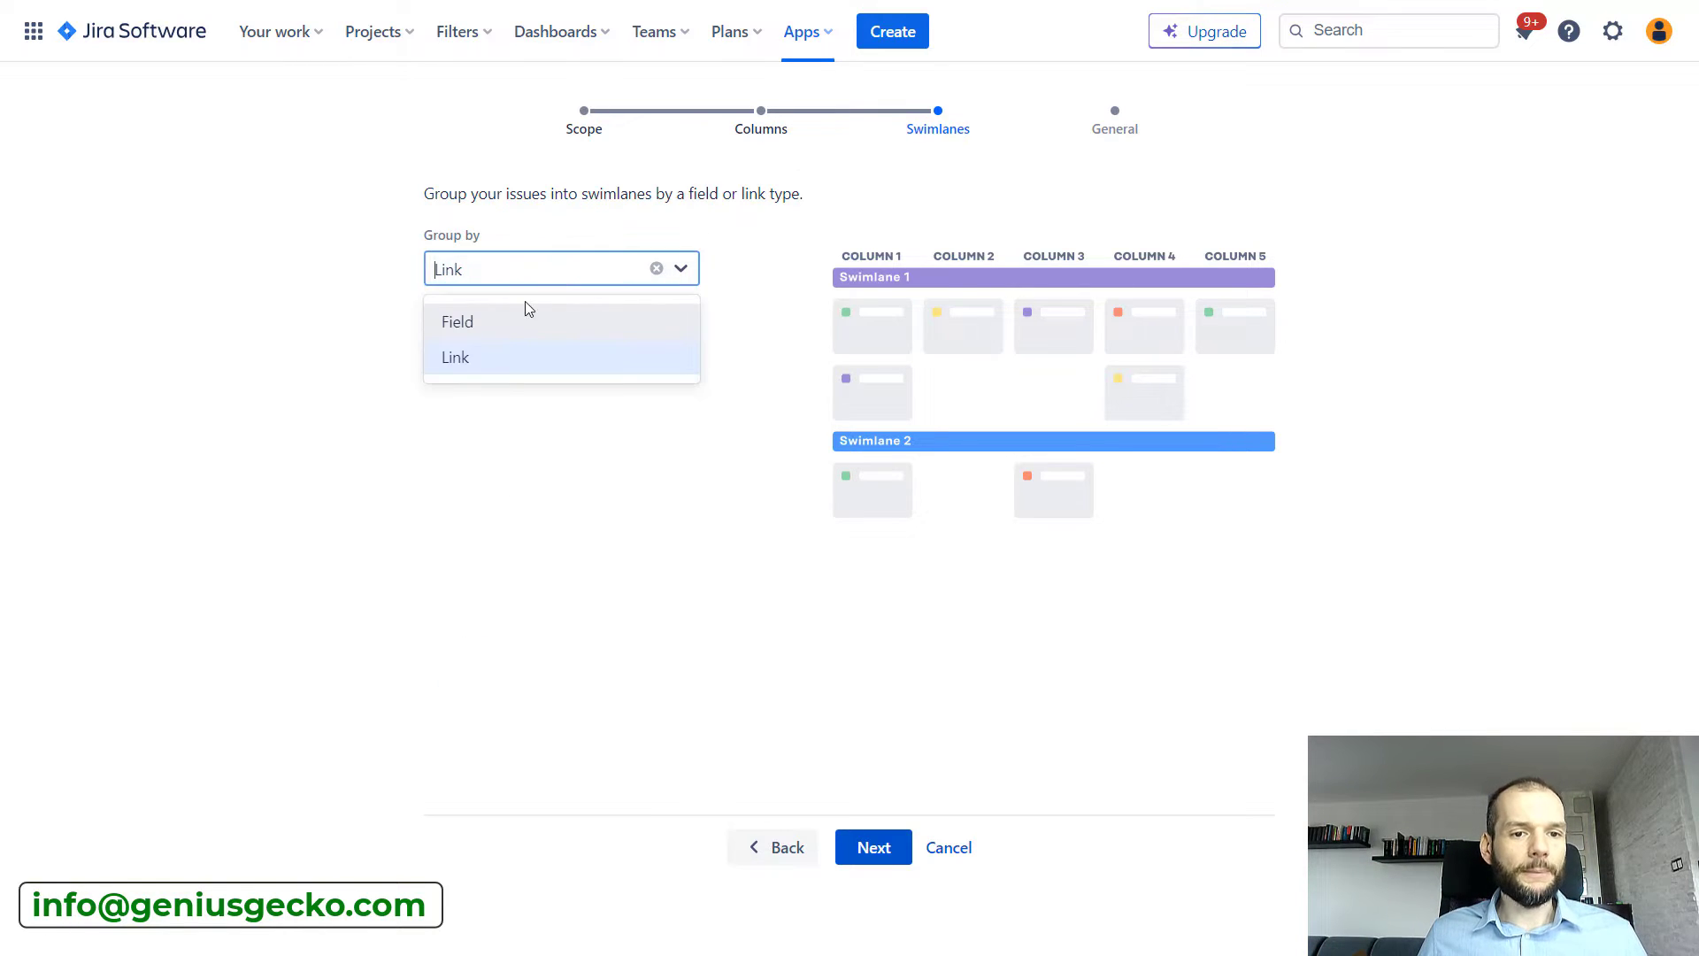
click(524, 317)
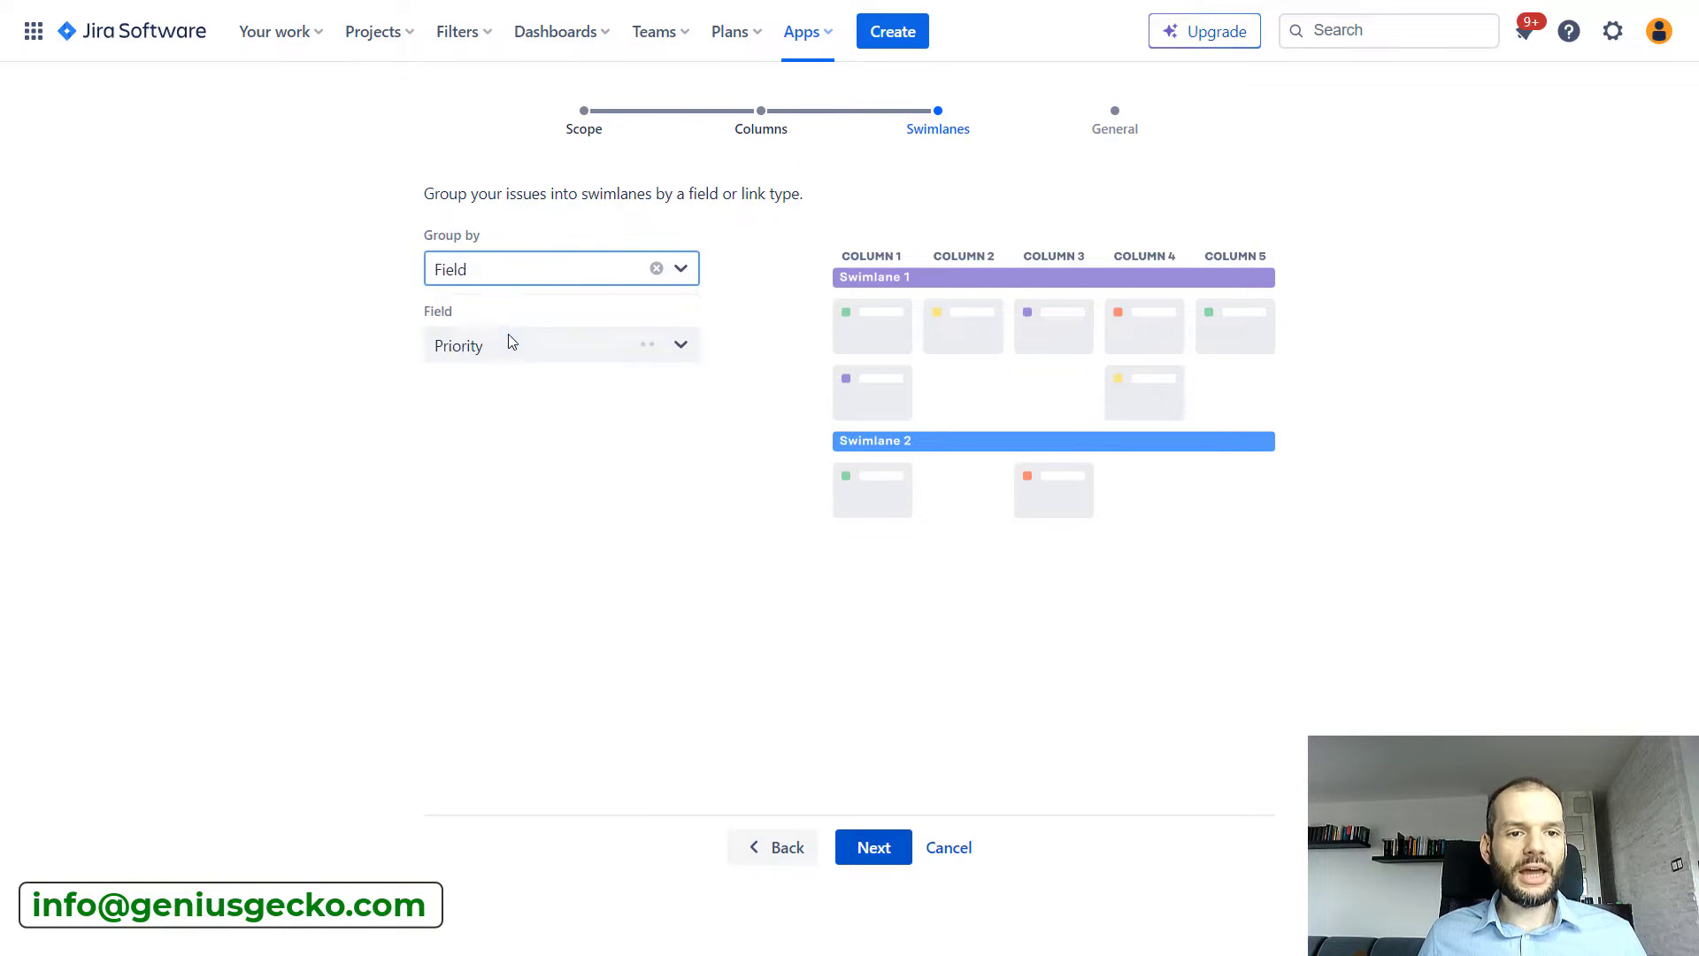
Set the General step's Estimate Type to Story Points, then cancel the board wizard.
click(873, 848)
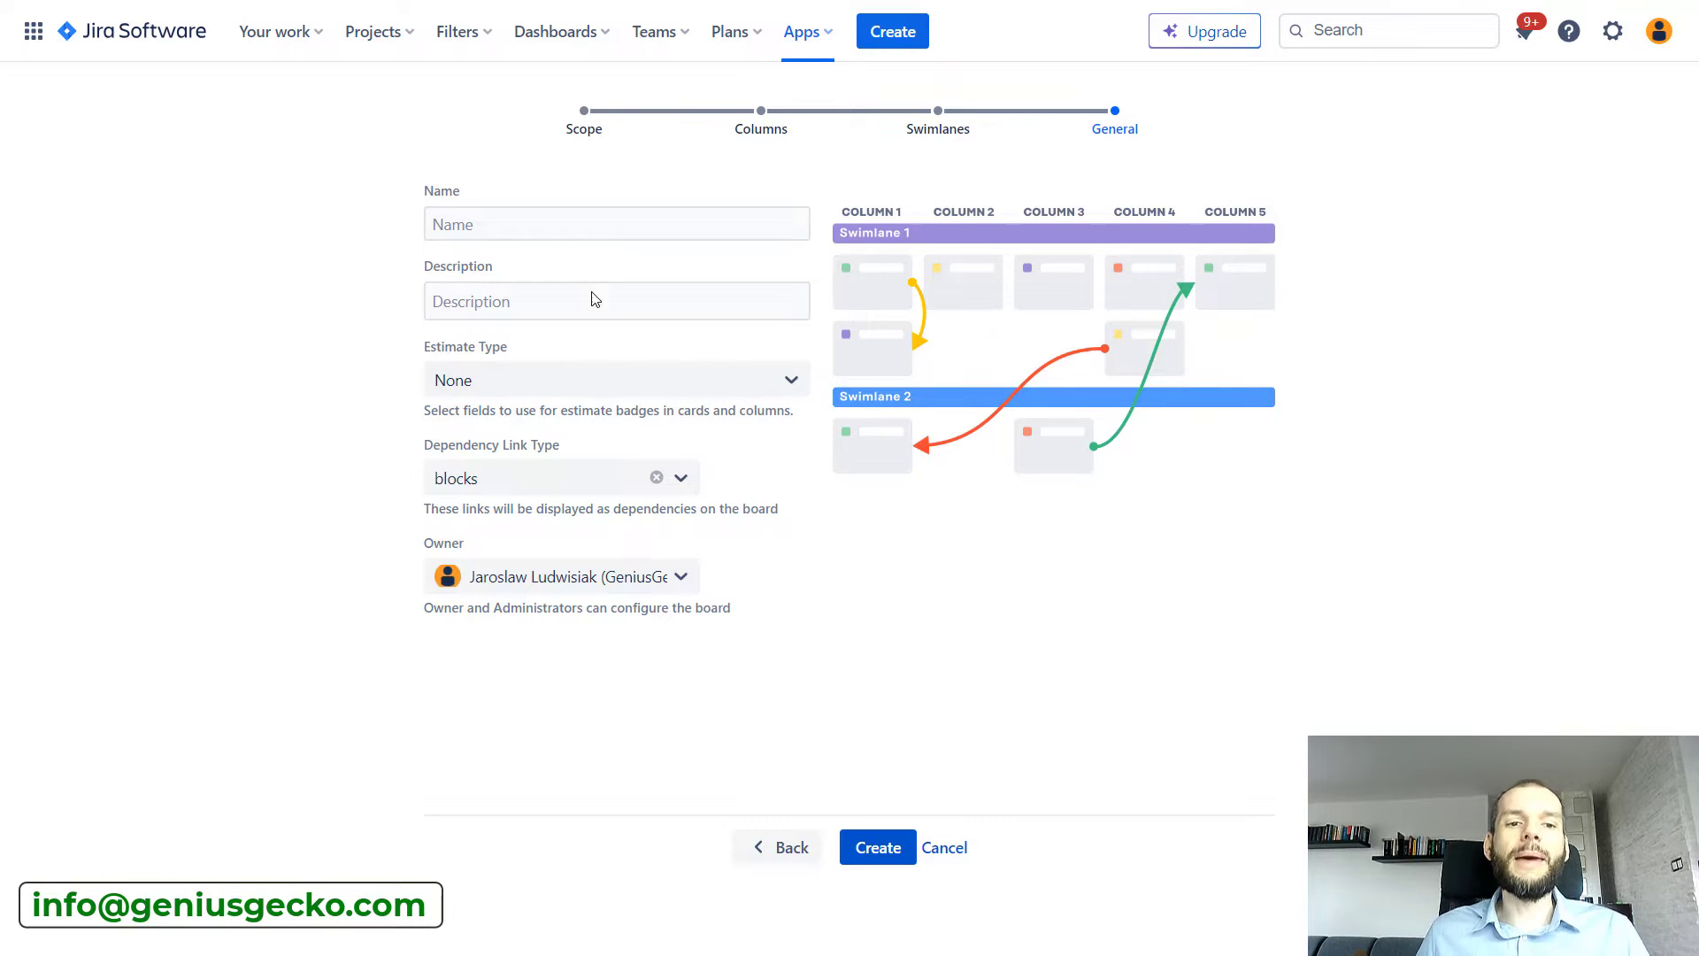
click(595, 380)
click(565, 462)
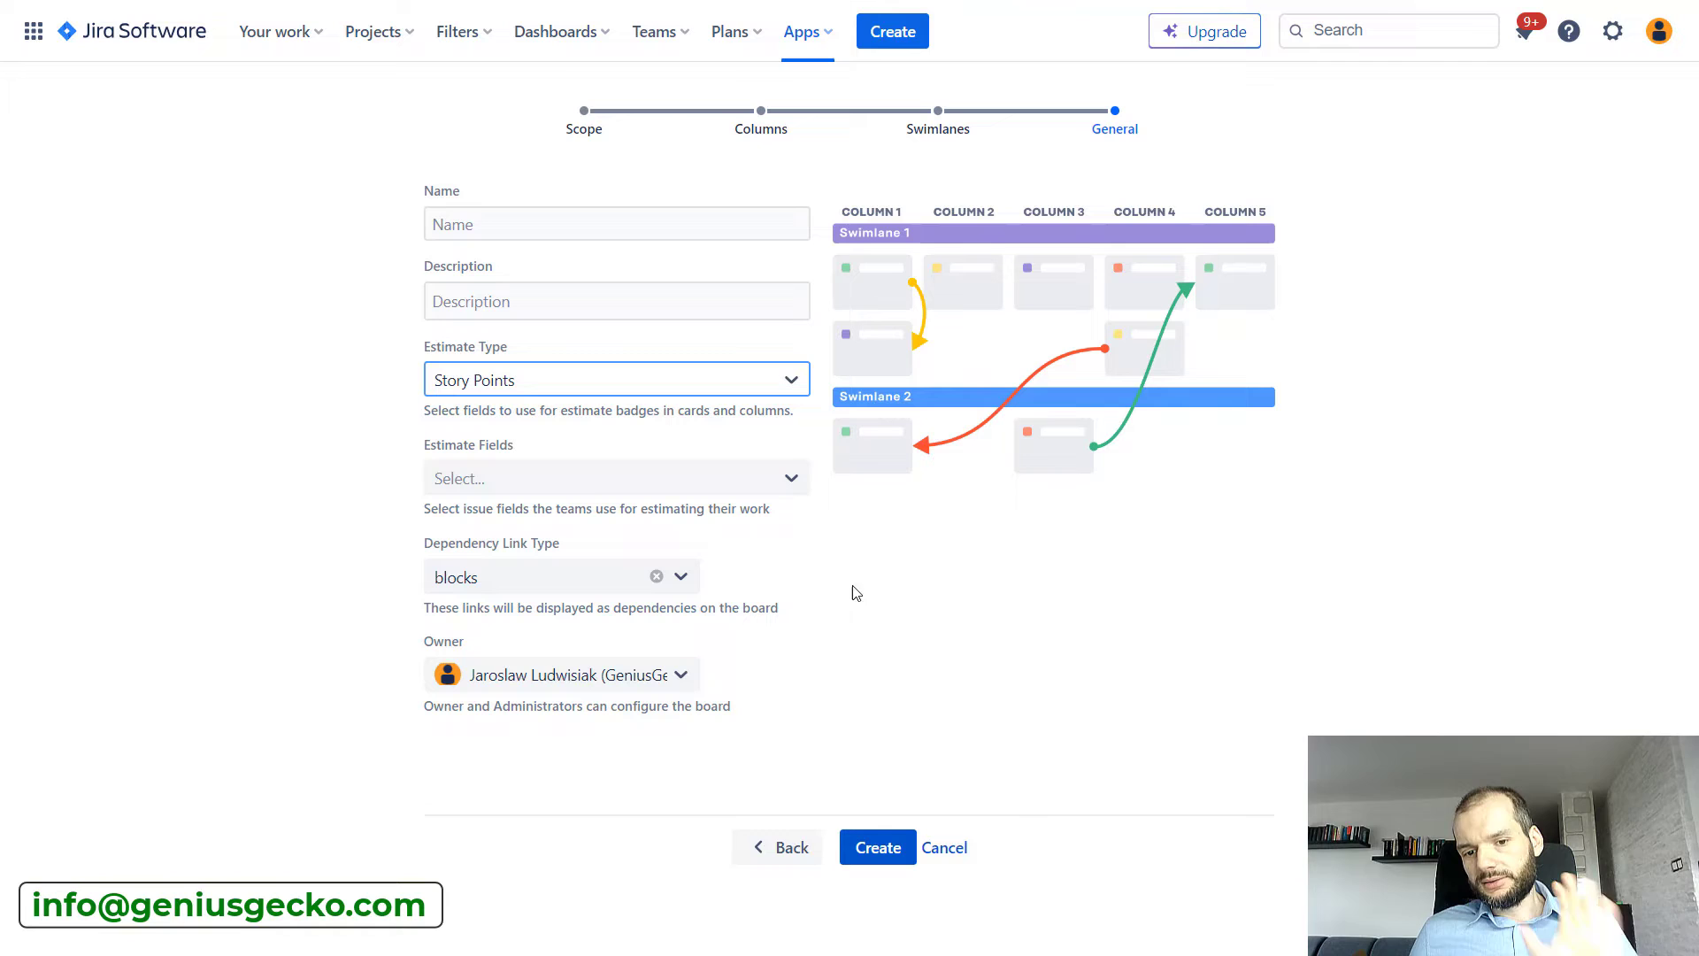
click(959, 857)
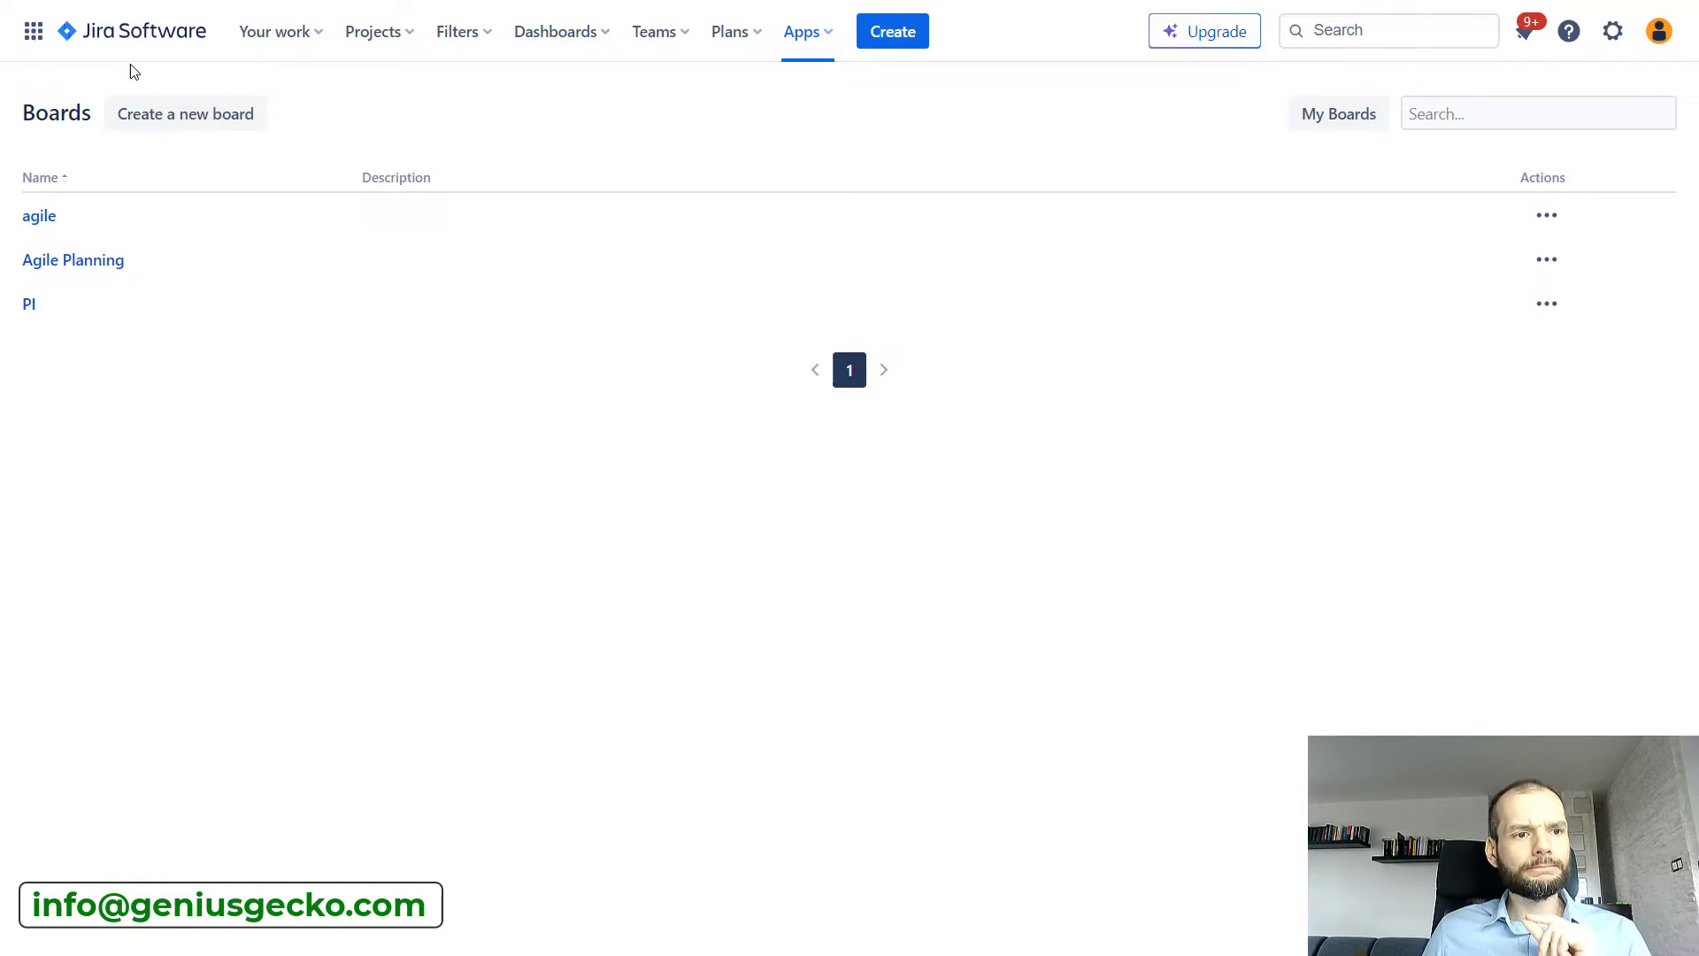
Return to the Cross-Team PI Planner home page with its Recent Boards list.
click(79, 262)
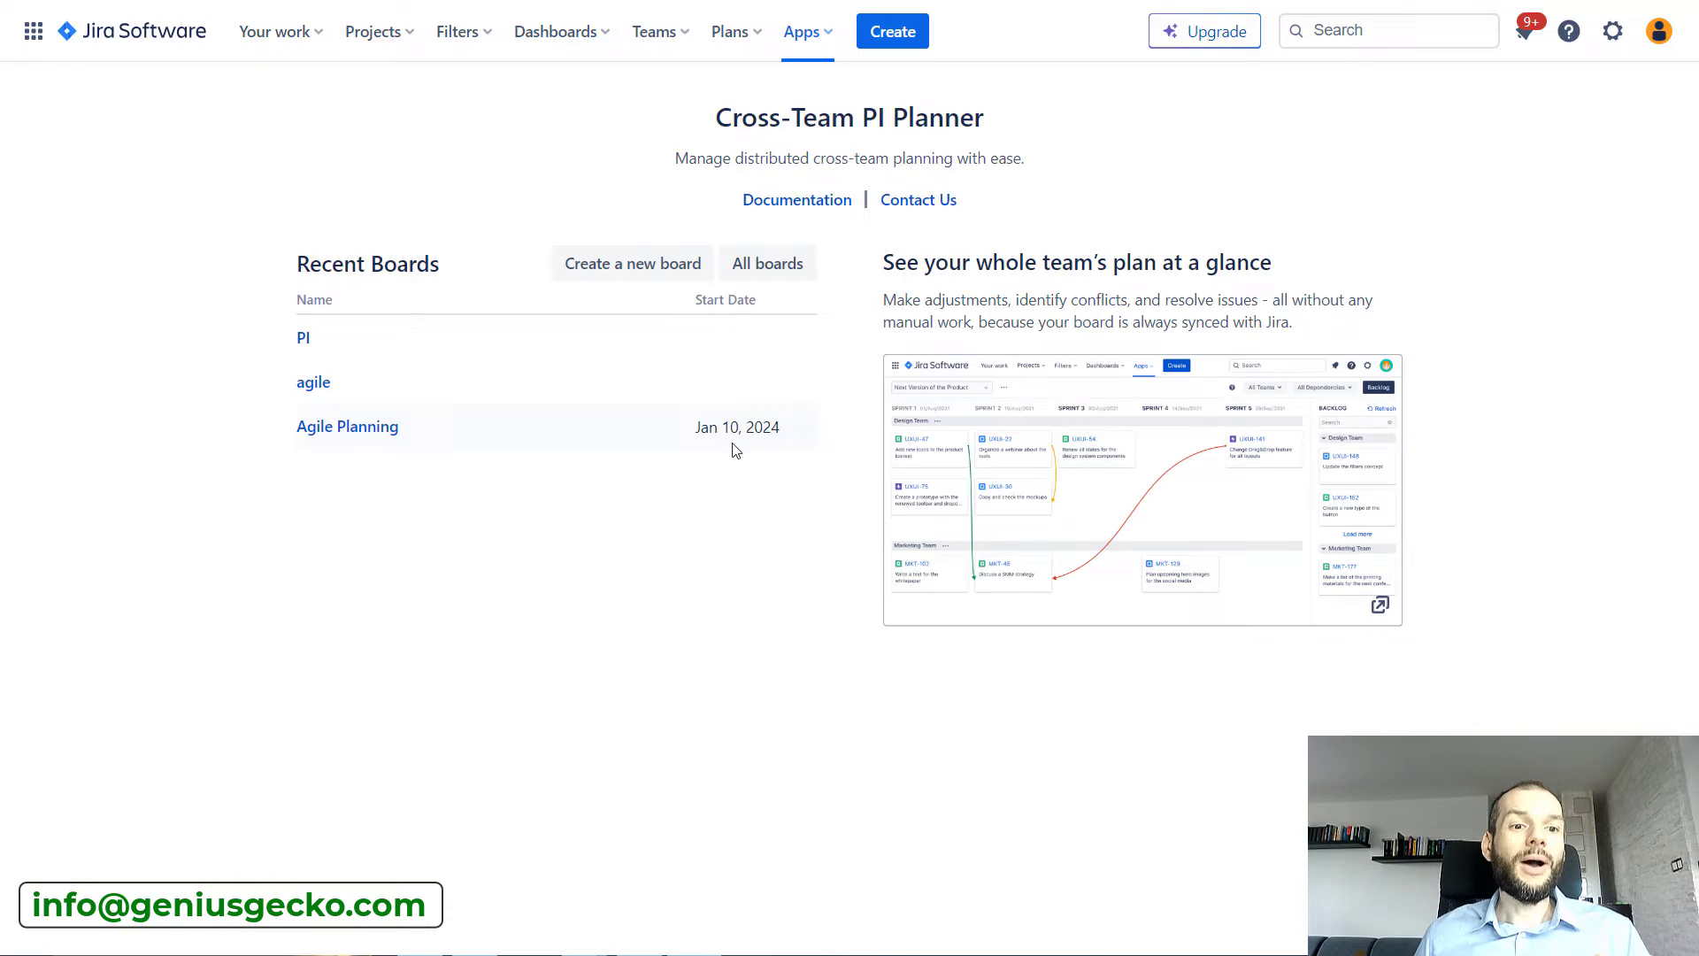
Open the PI board from Recent Boards, then bring up the apps list.
click(304, 340)
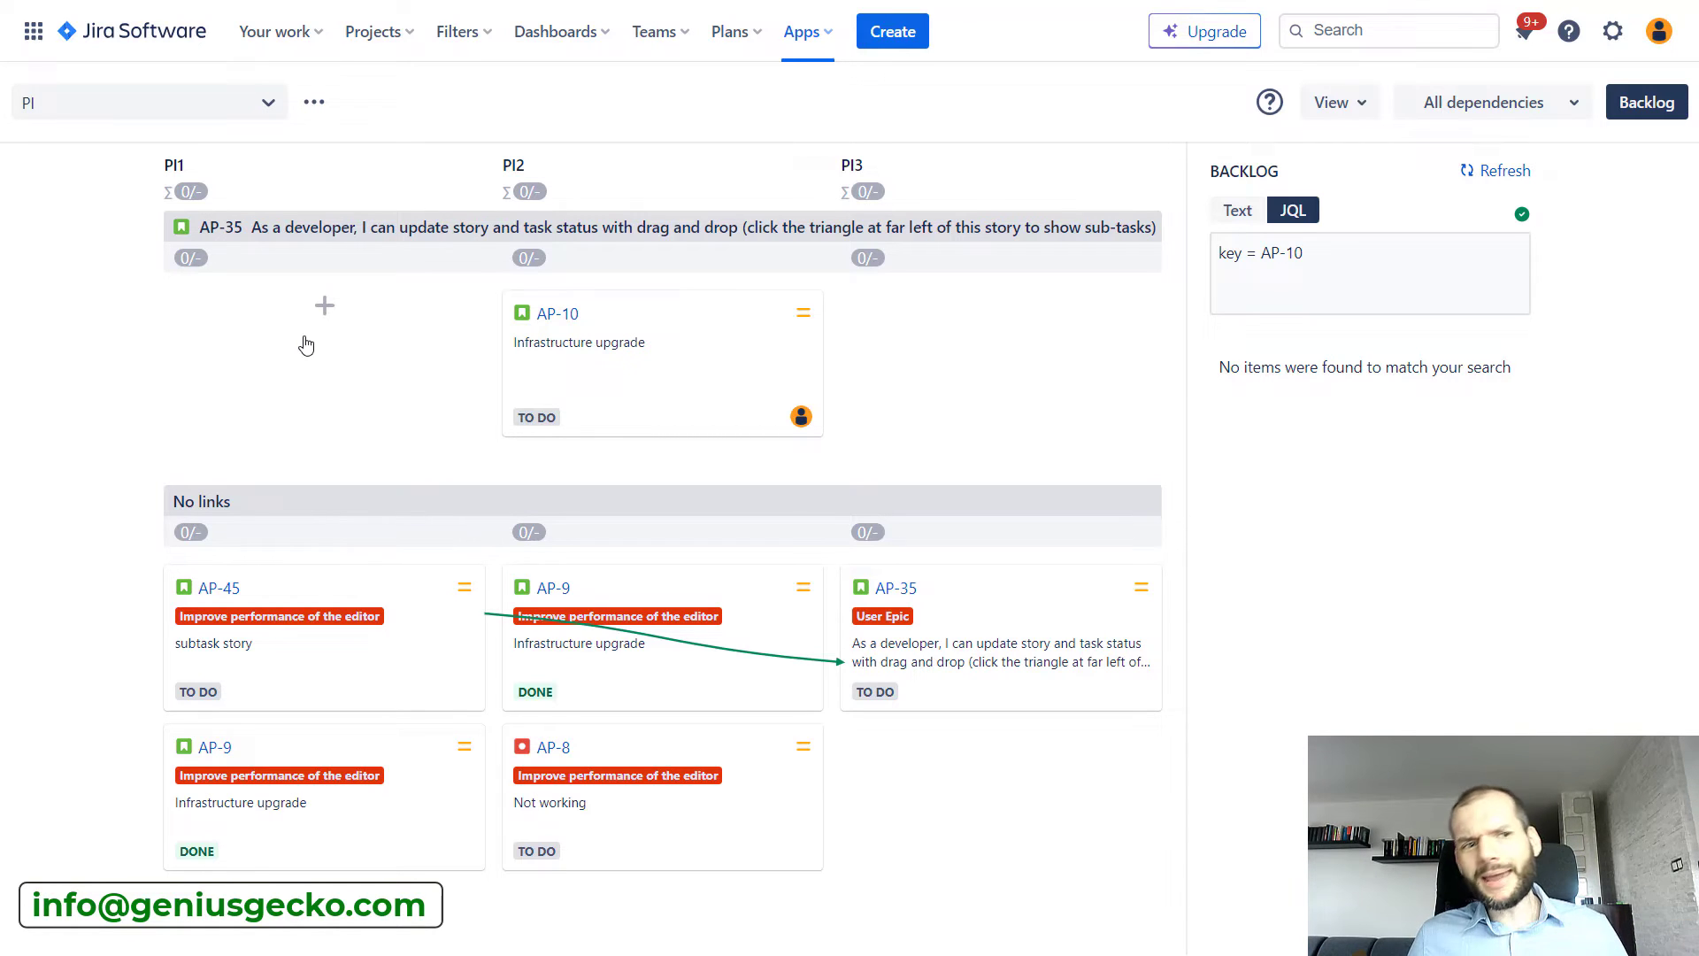
click(804, 36)
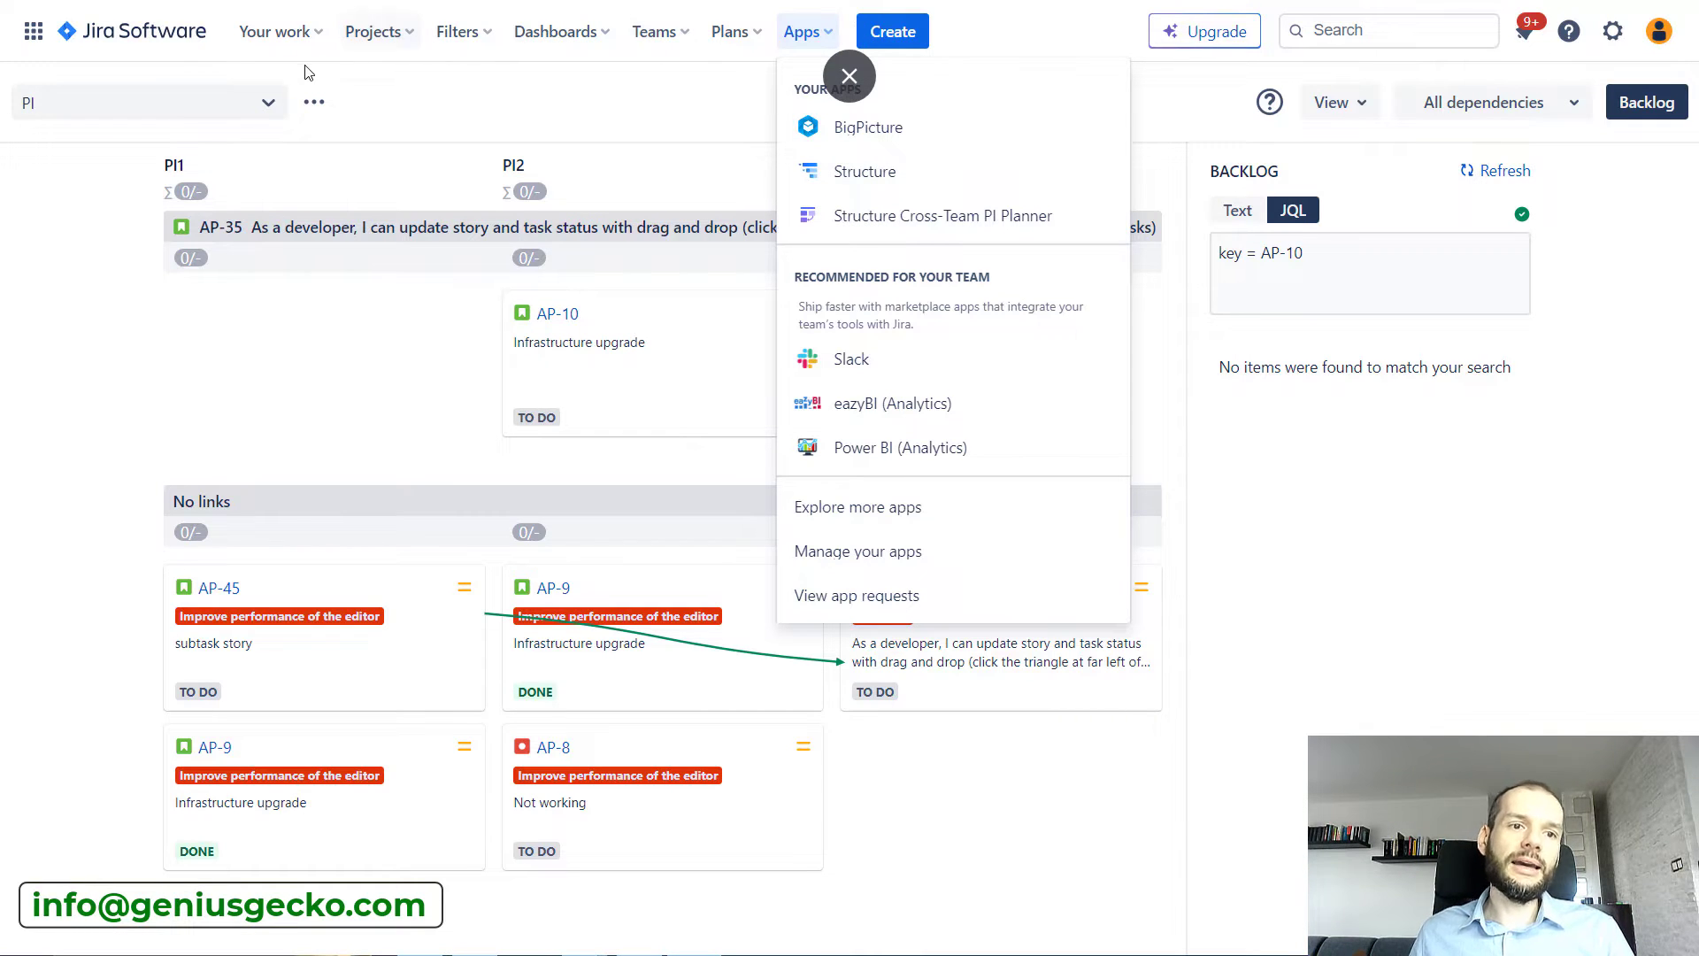
Open the PI board's configuration and review its Scope and PI1–PI3 to r1–r3 columns.
click(315, 106)
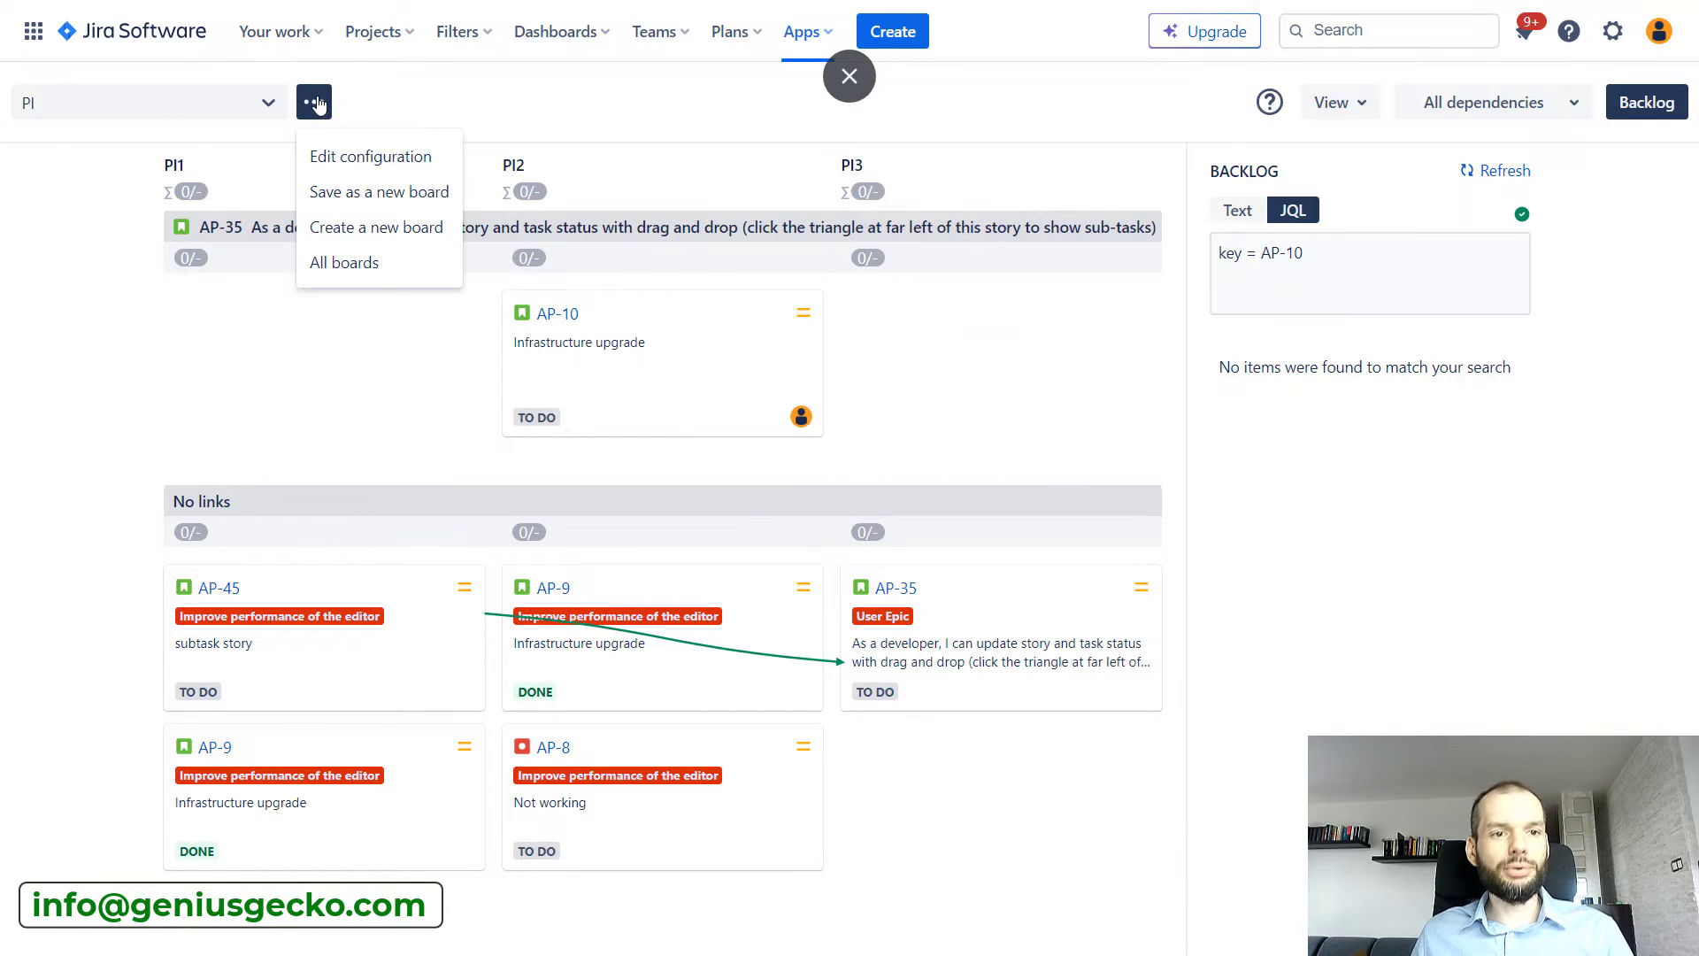
click(349, 168)
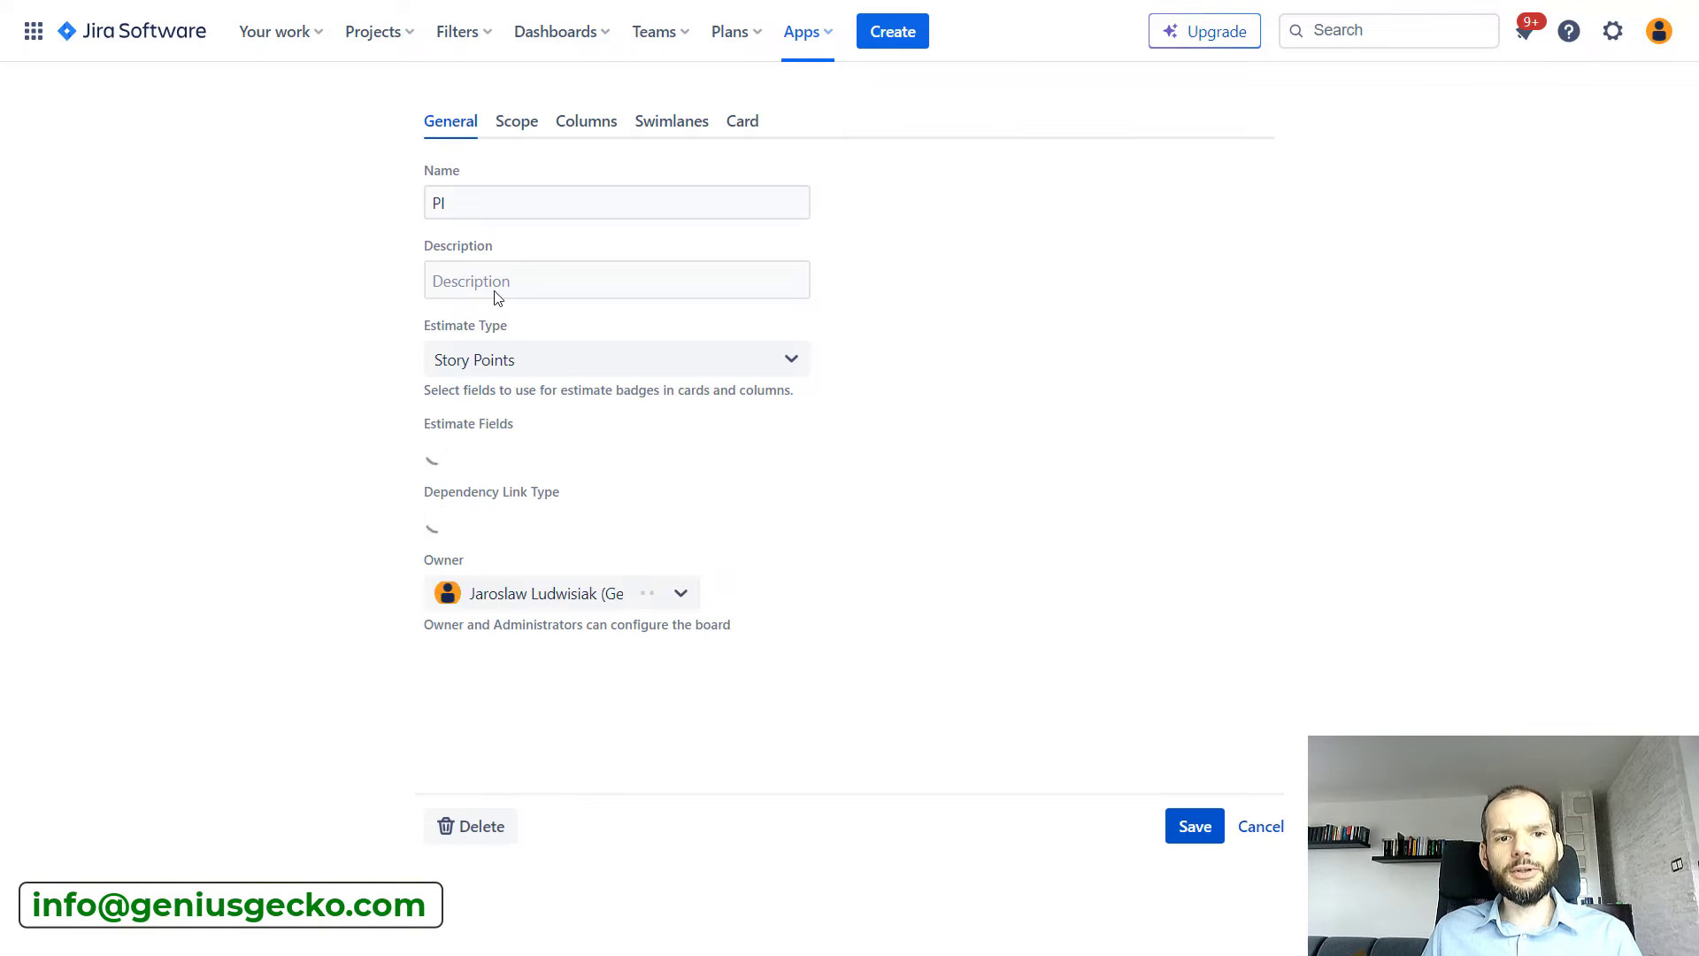
click(511, 131)
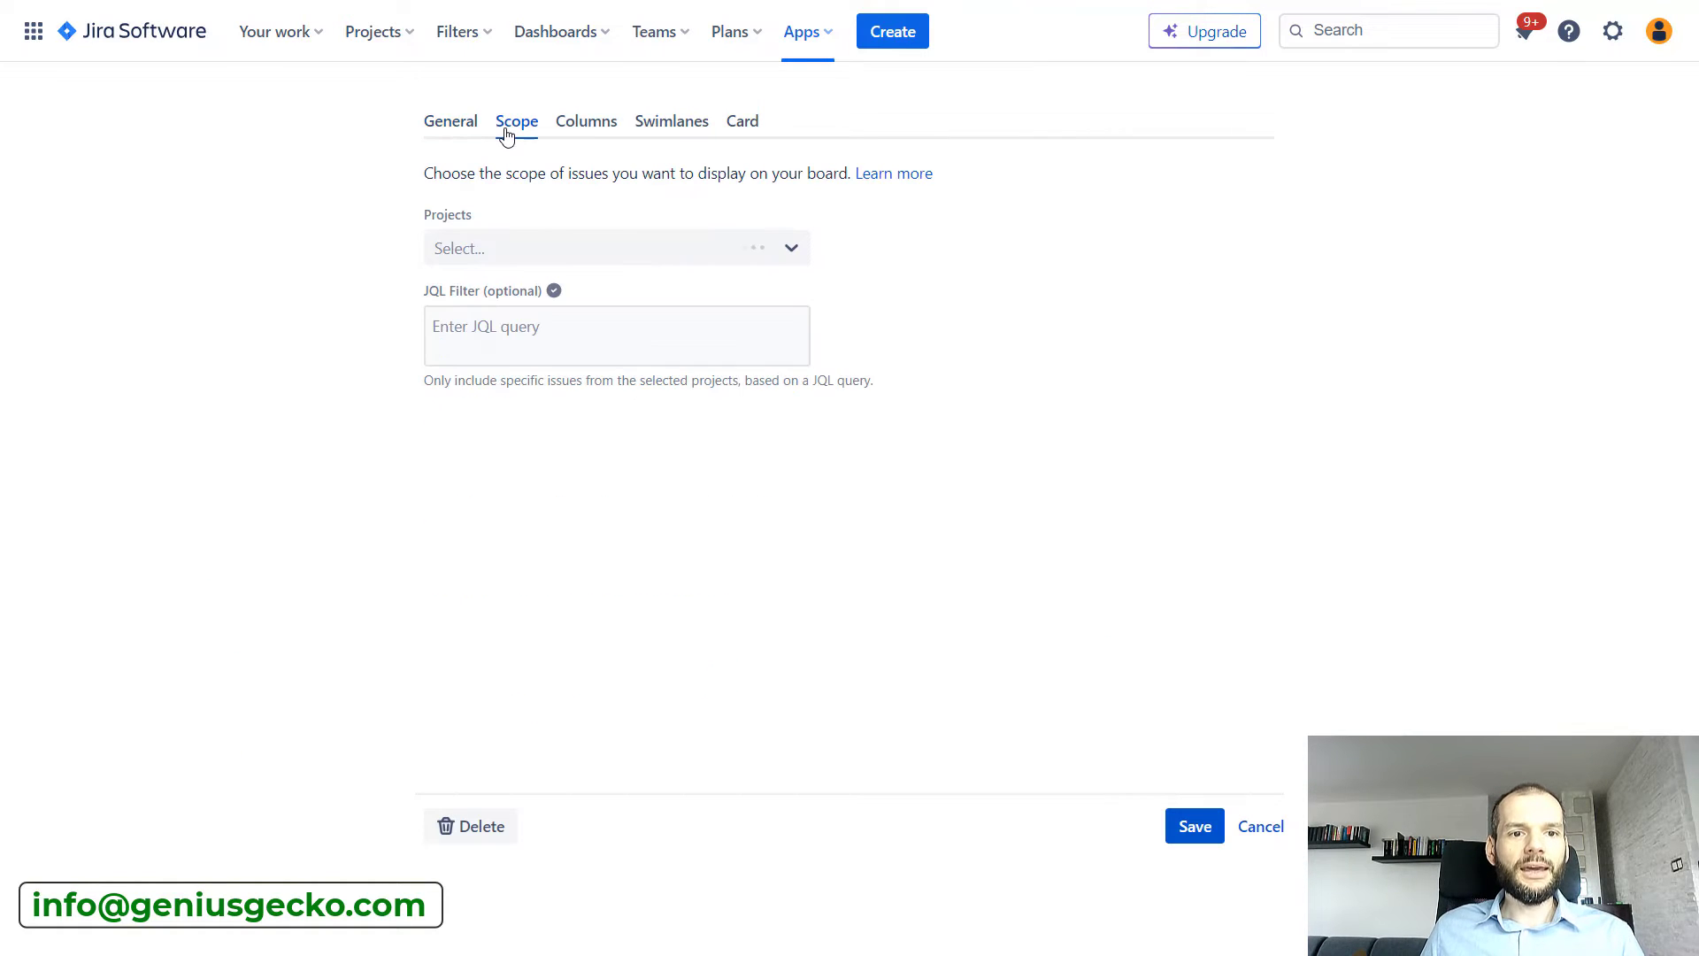
click(569, 131)
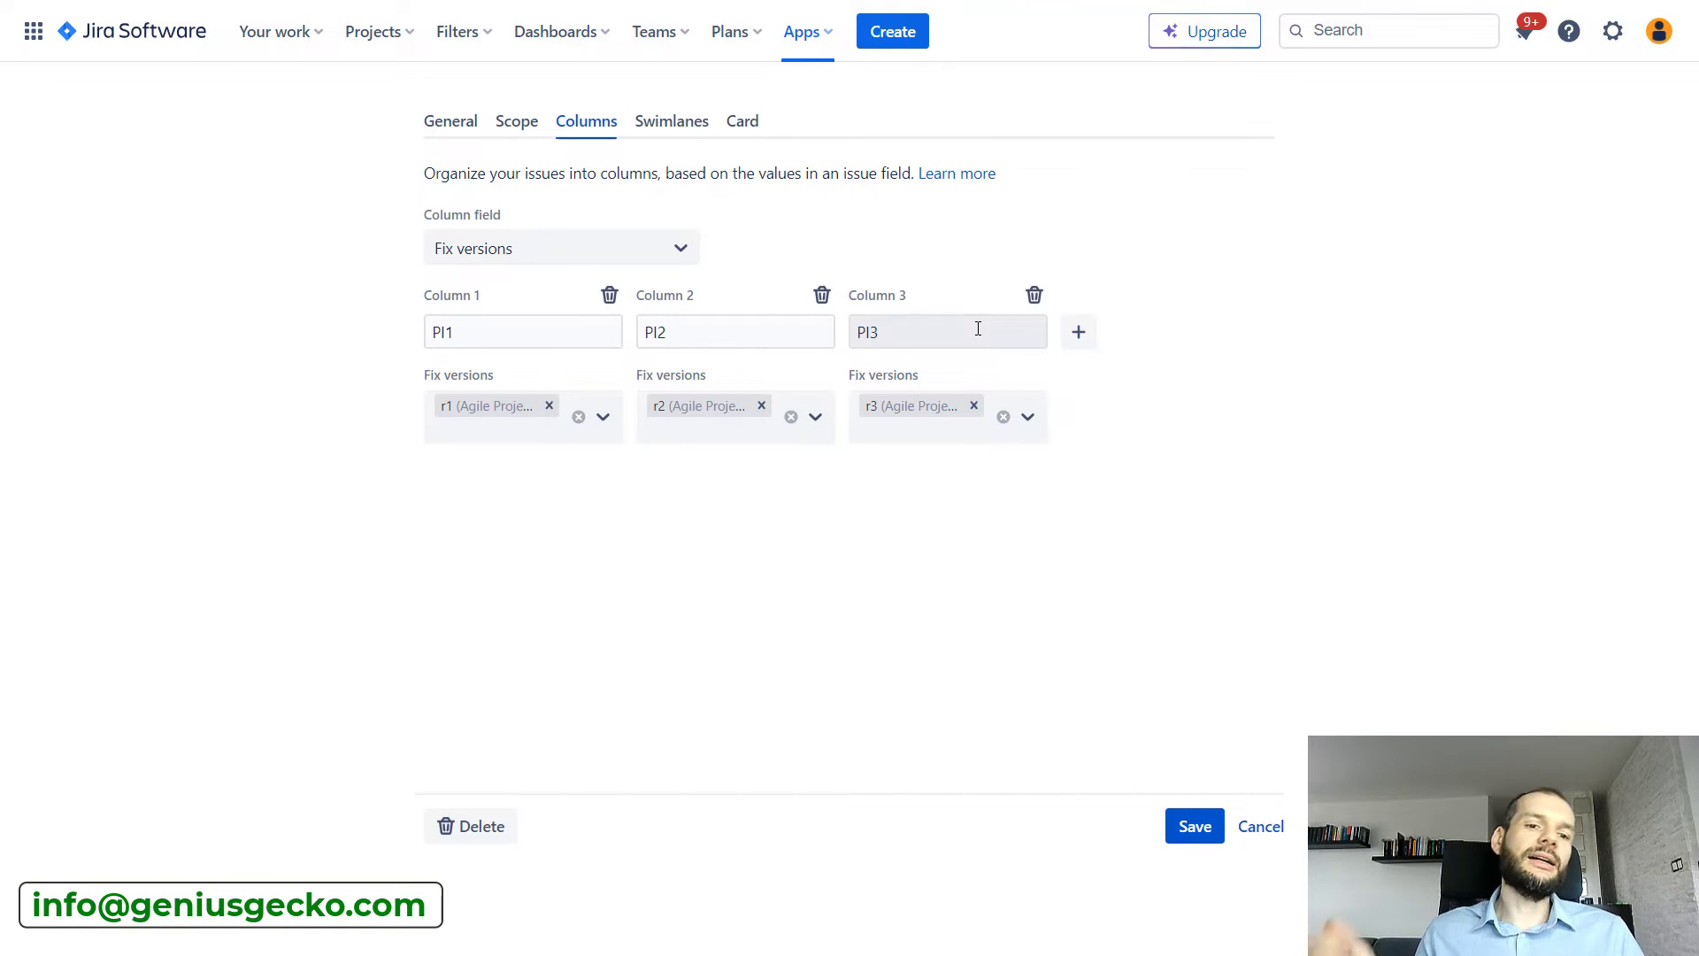
Cancel settings, clear the AP-10 backlog query, and drag AP-6 into PI1 under AP-35.
click(1261, 827)
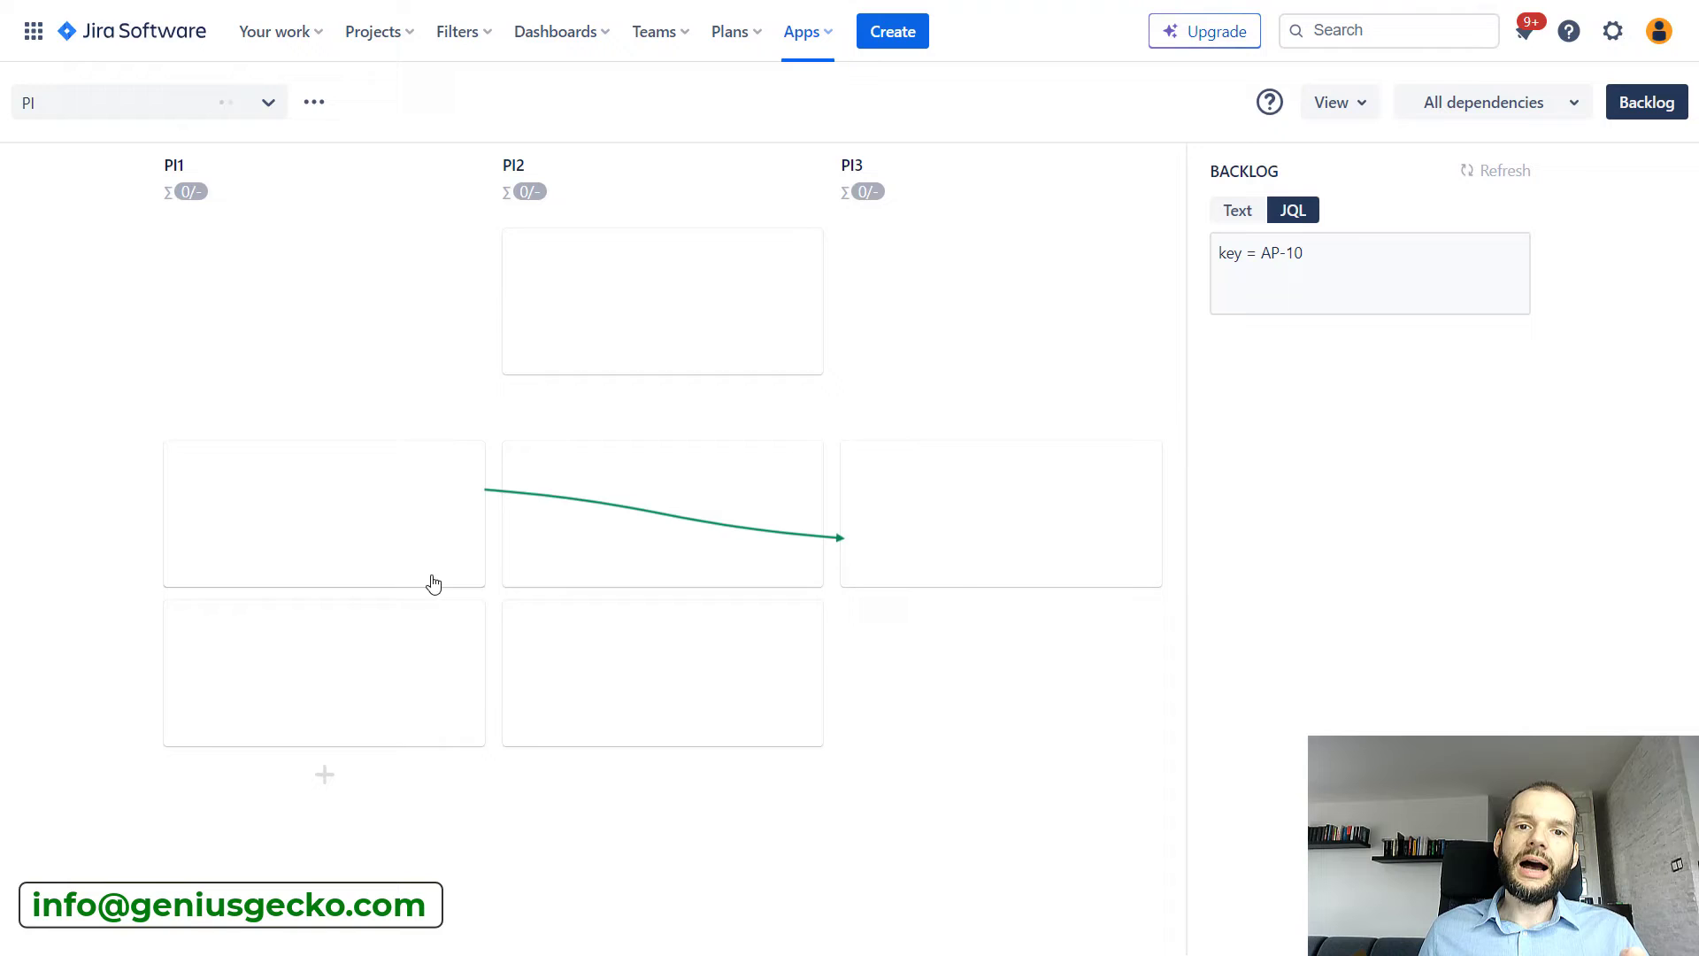
triple_click(1292, 261)
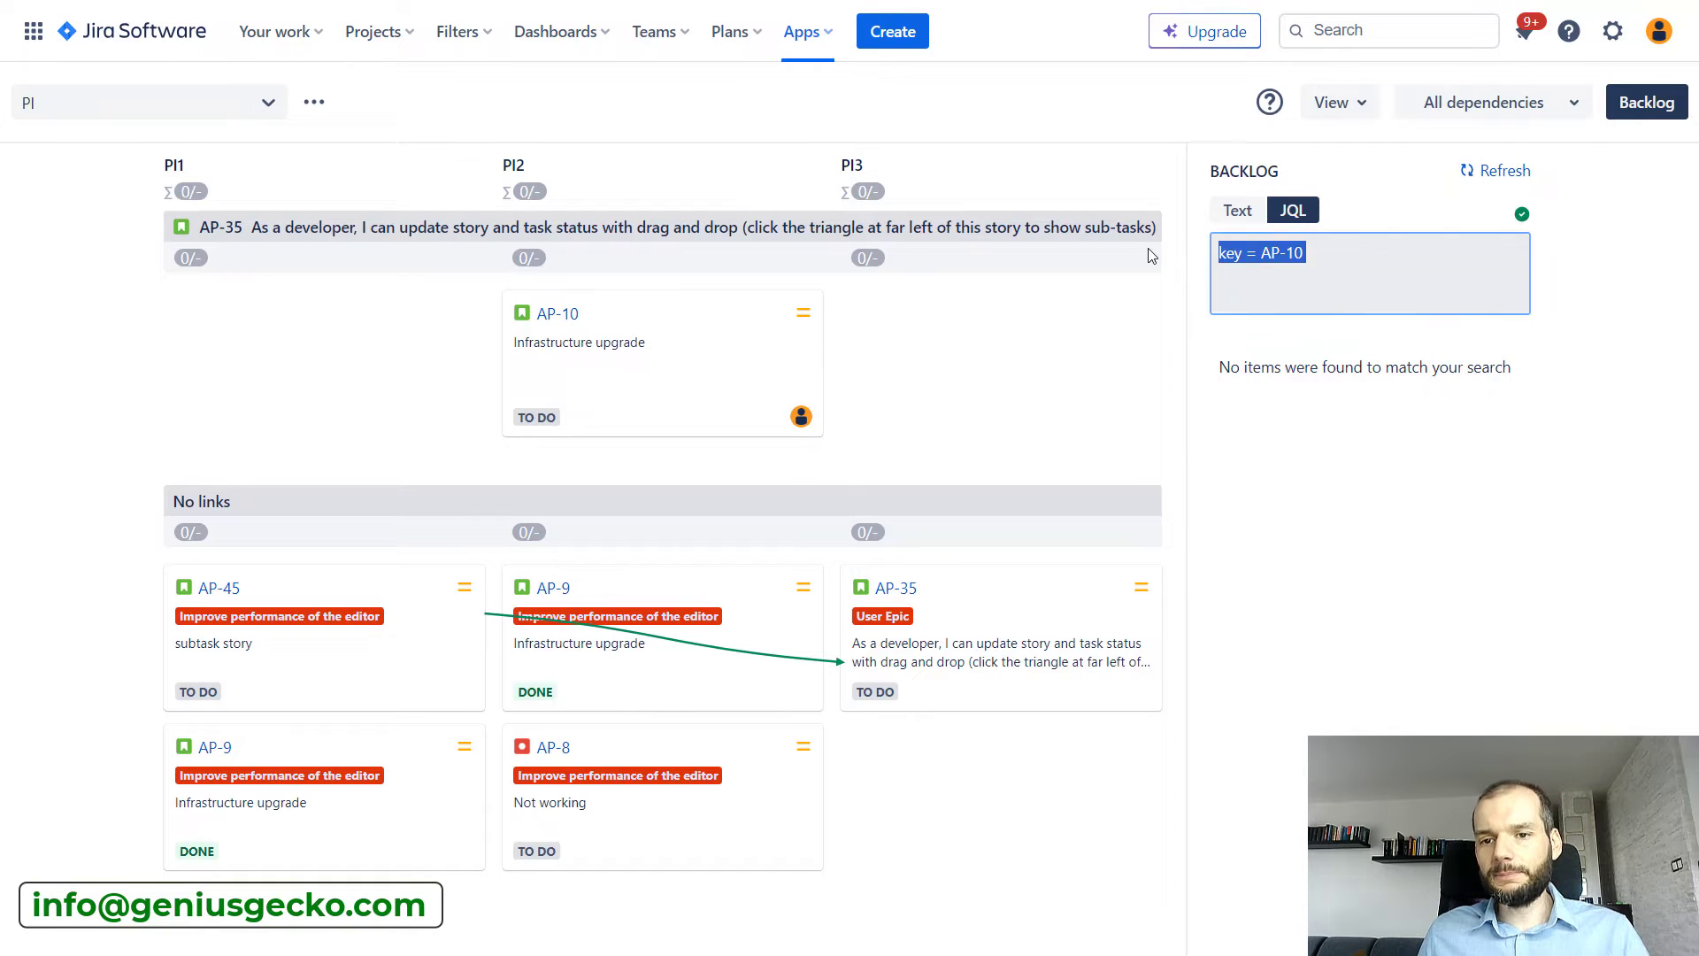
key(BackSpace)
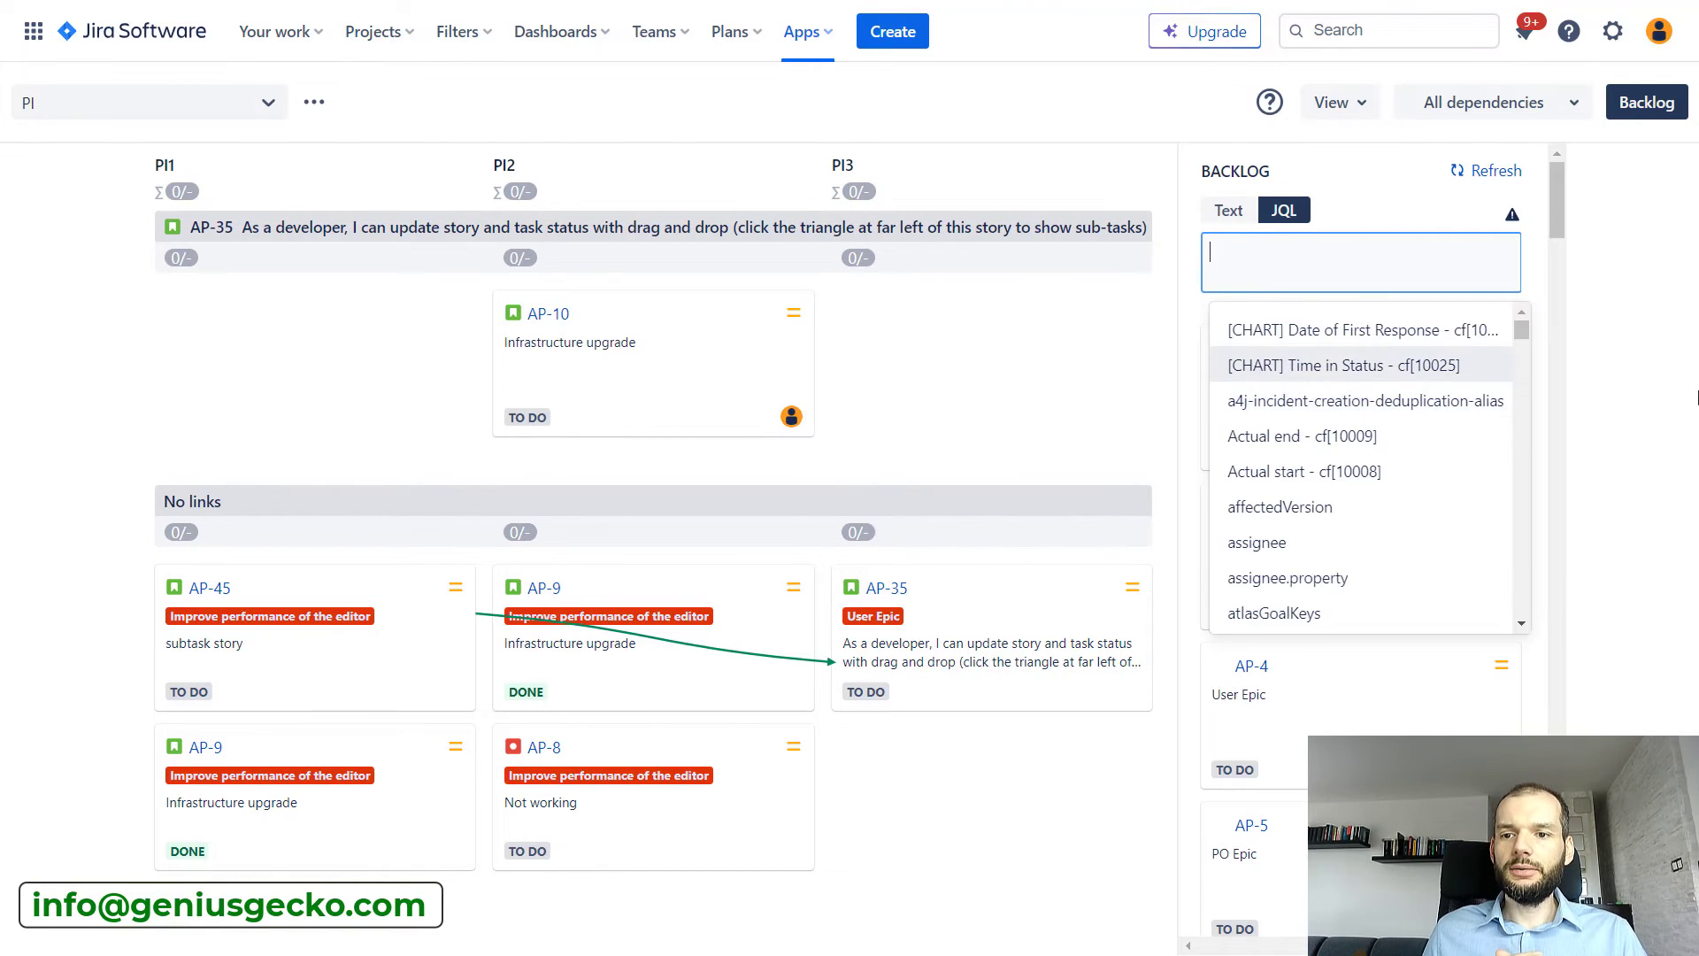
scroll(1397, 481, down, 6)
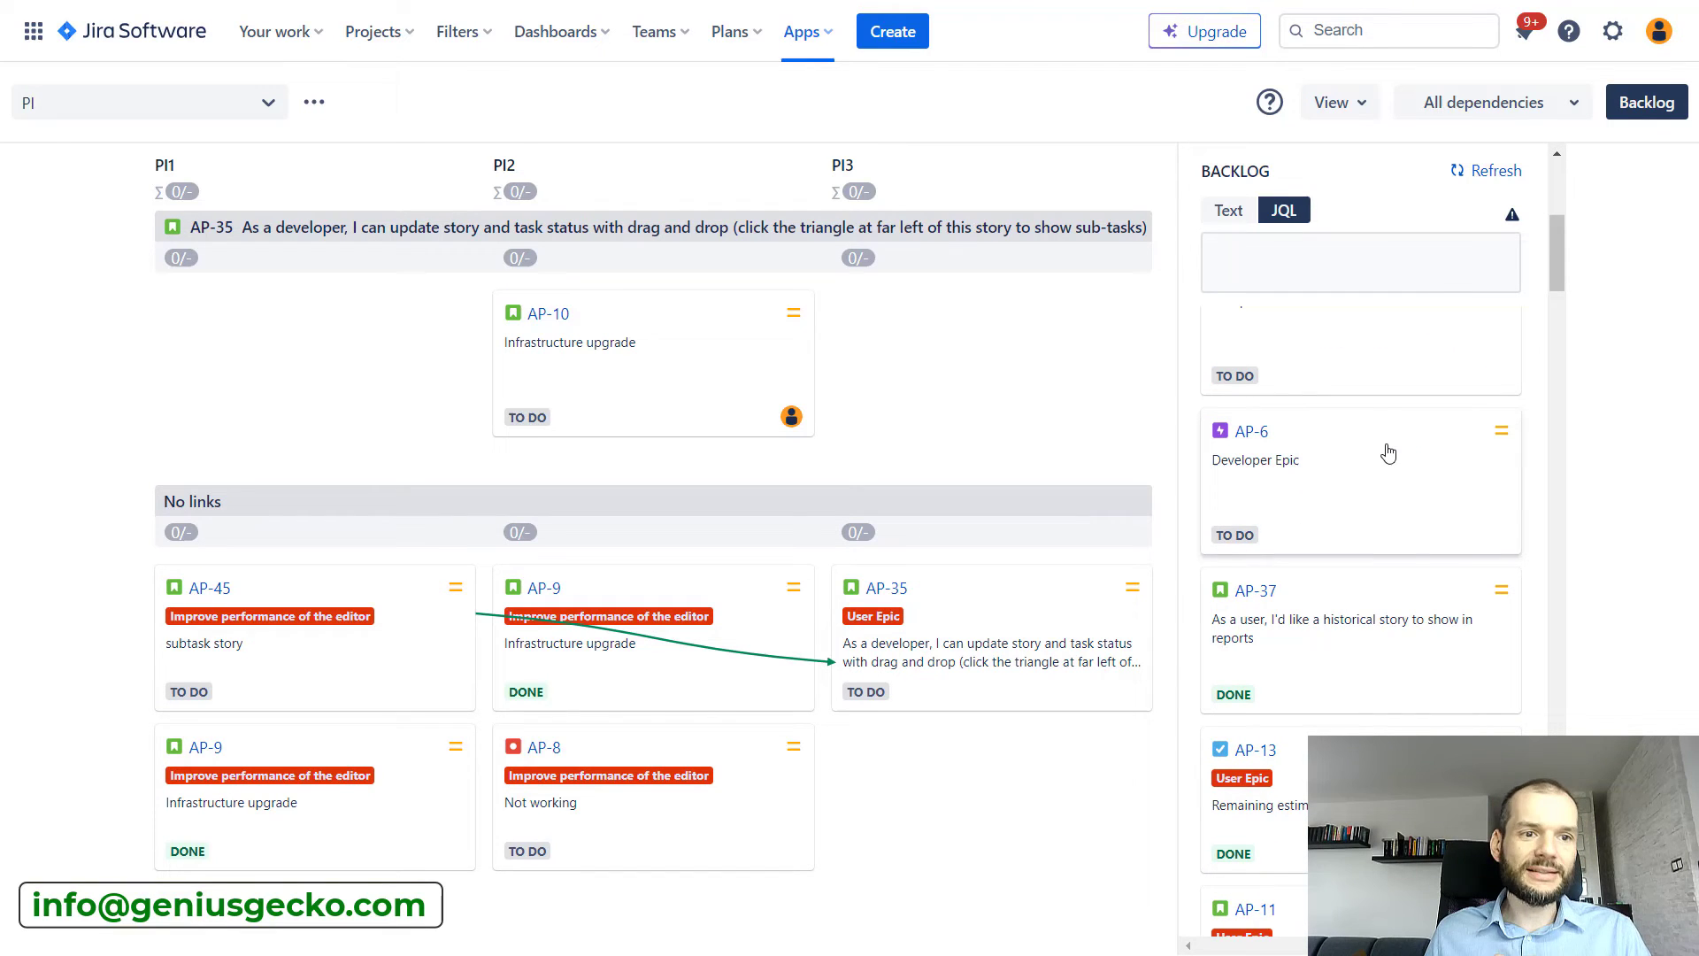
drag(1384, 451, 316, 381)
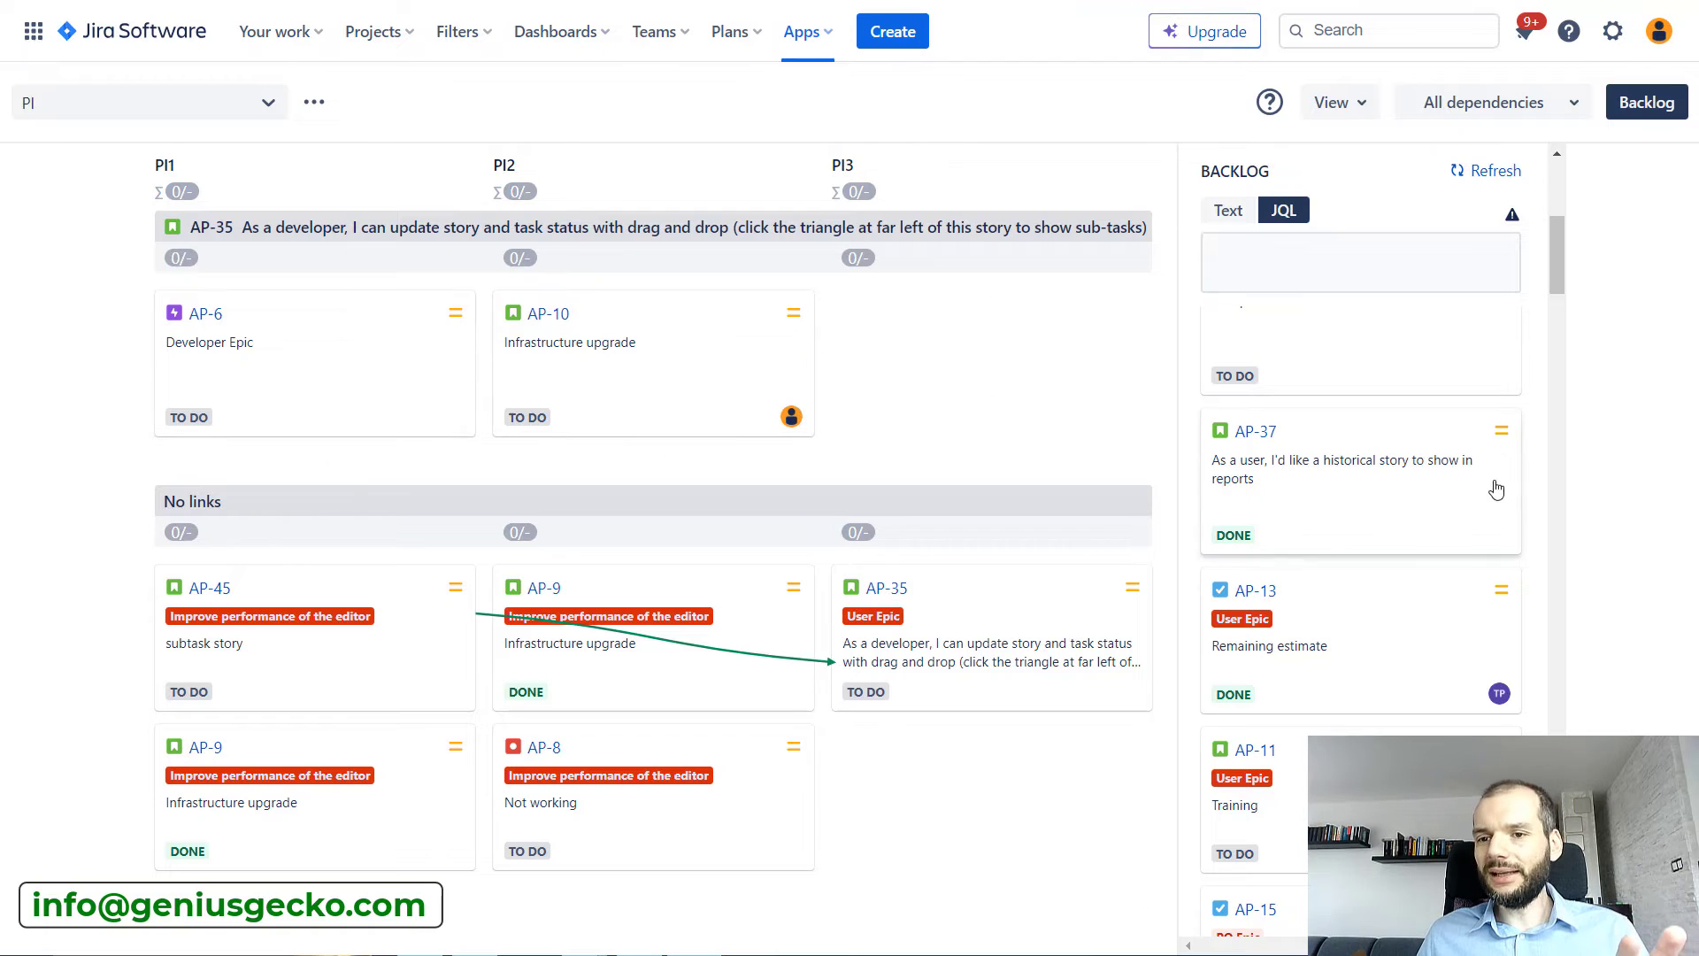
Check the estimate display options, then open the dependency filter with all three conflict types enabled.
scroll(1498, 486, up, 3)
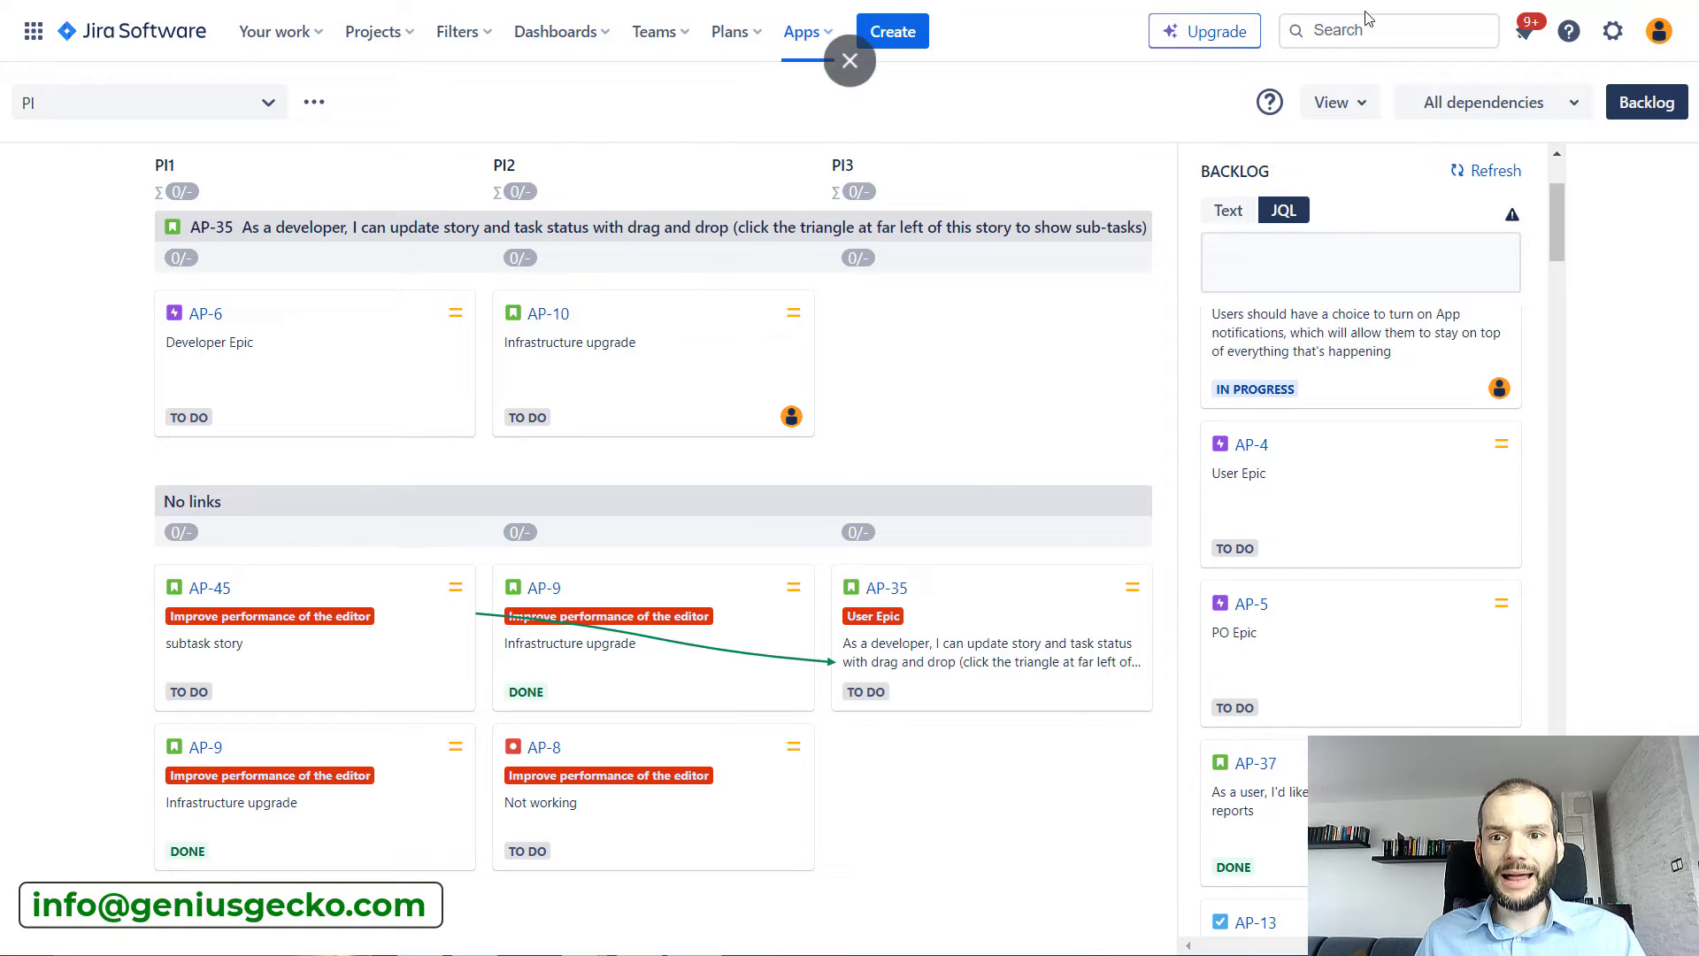
click(1338, 103)
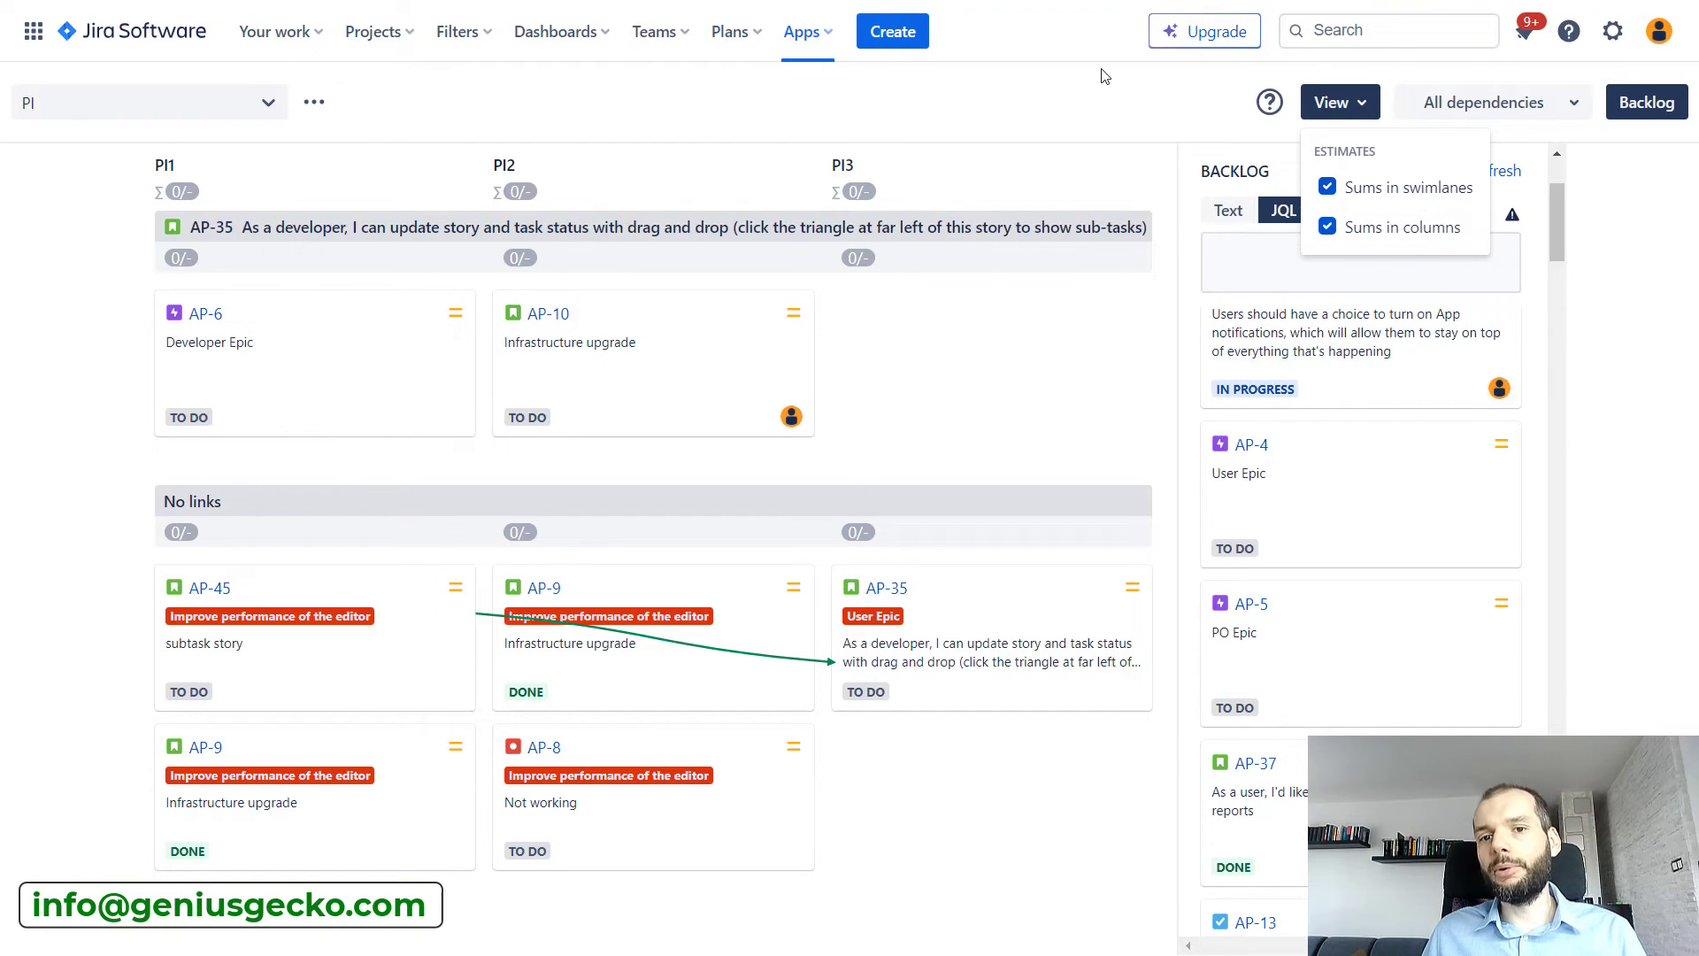
click(1095, 91)
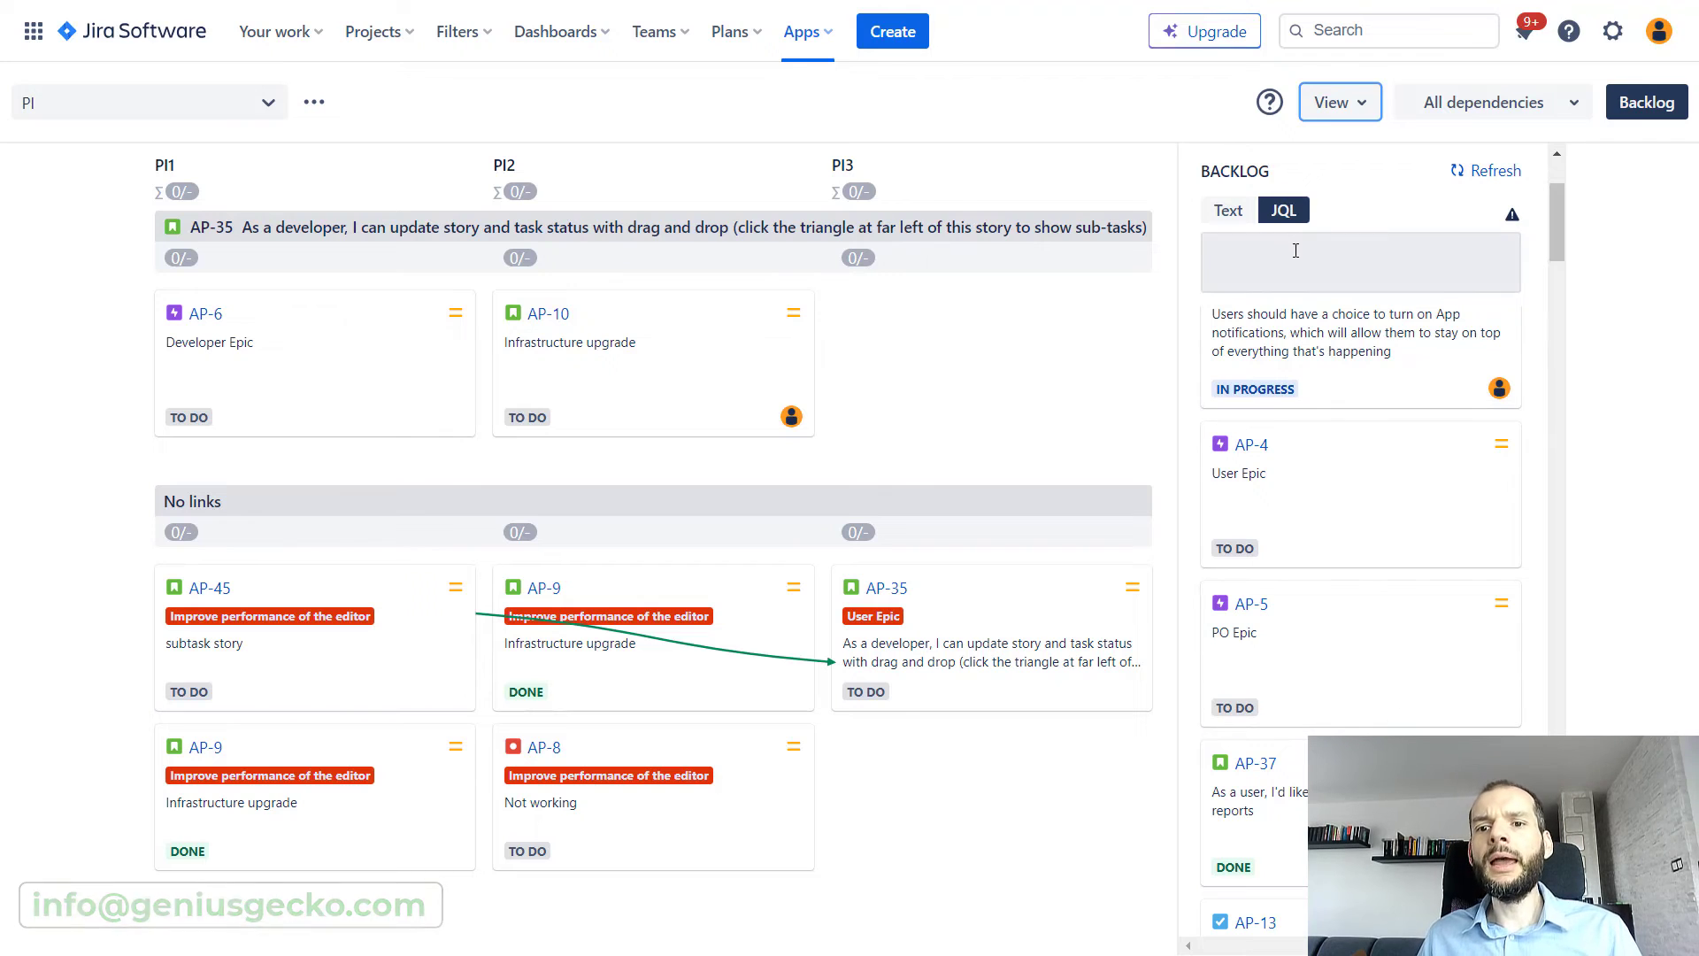
scroll(1426, 455, down, 15)
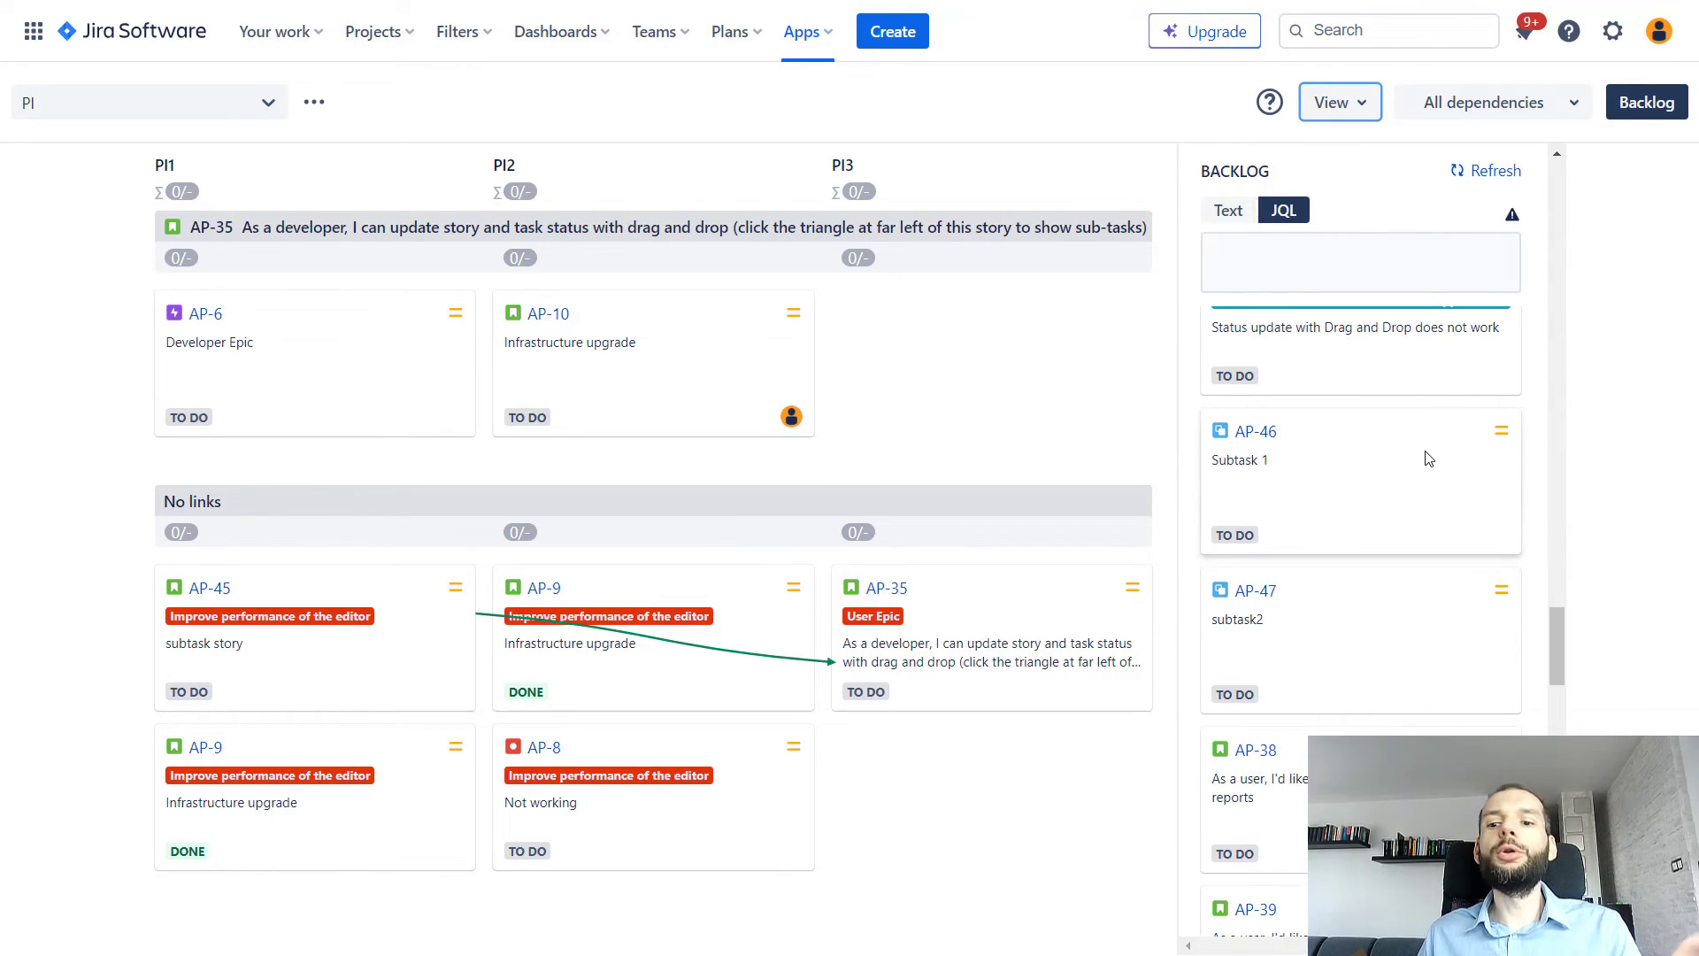
scroll(1421, 469, up, 6)
scroll(1415, 478, up, 8)
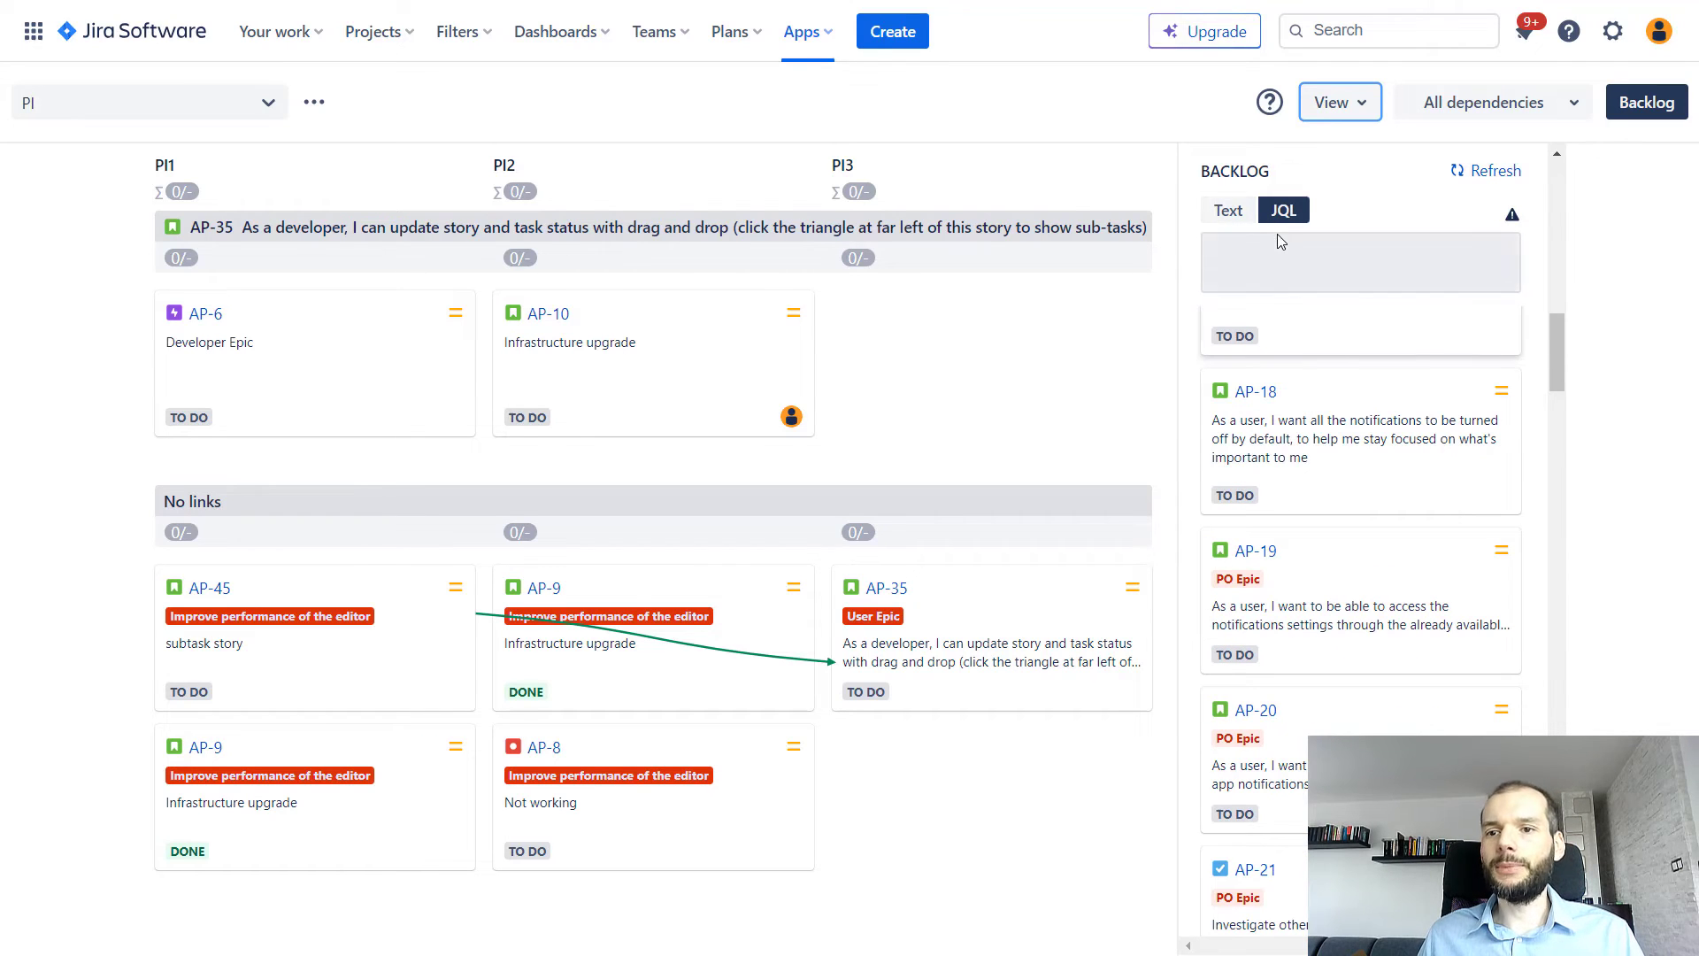
click(1543, 105)
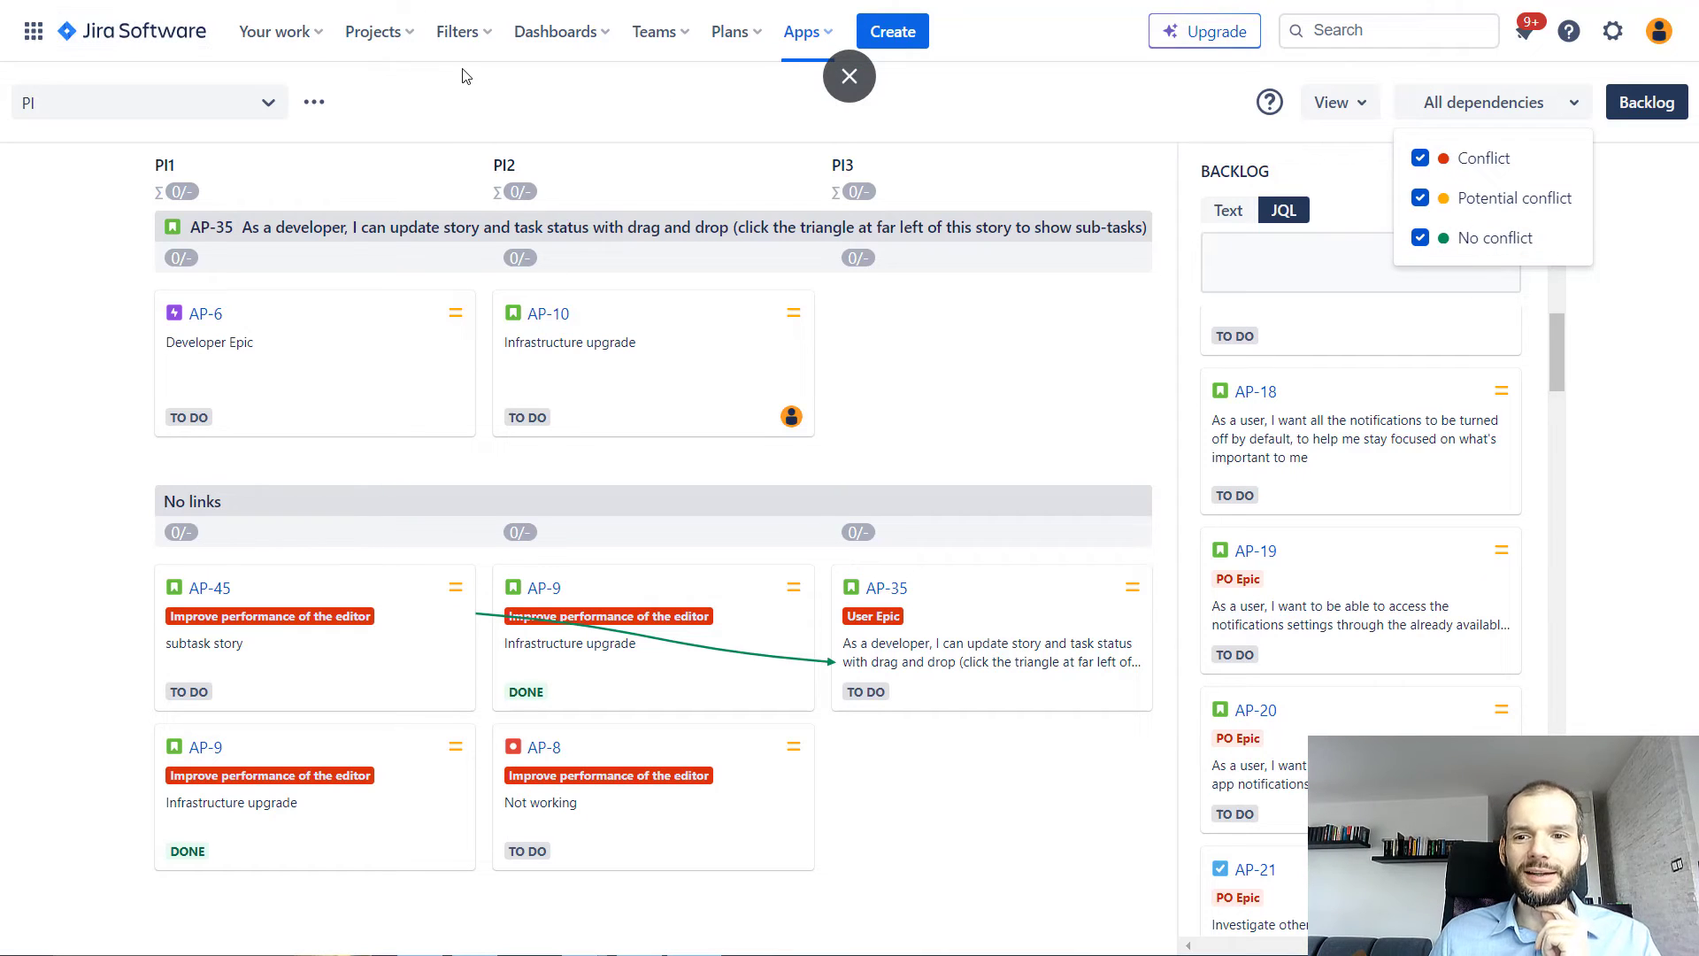
click(469, 113)
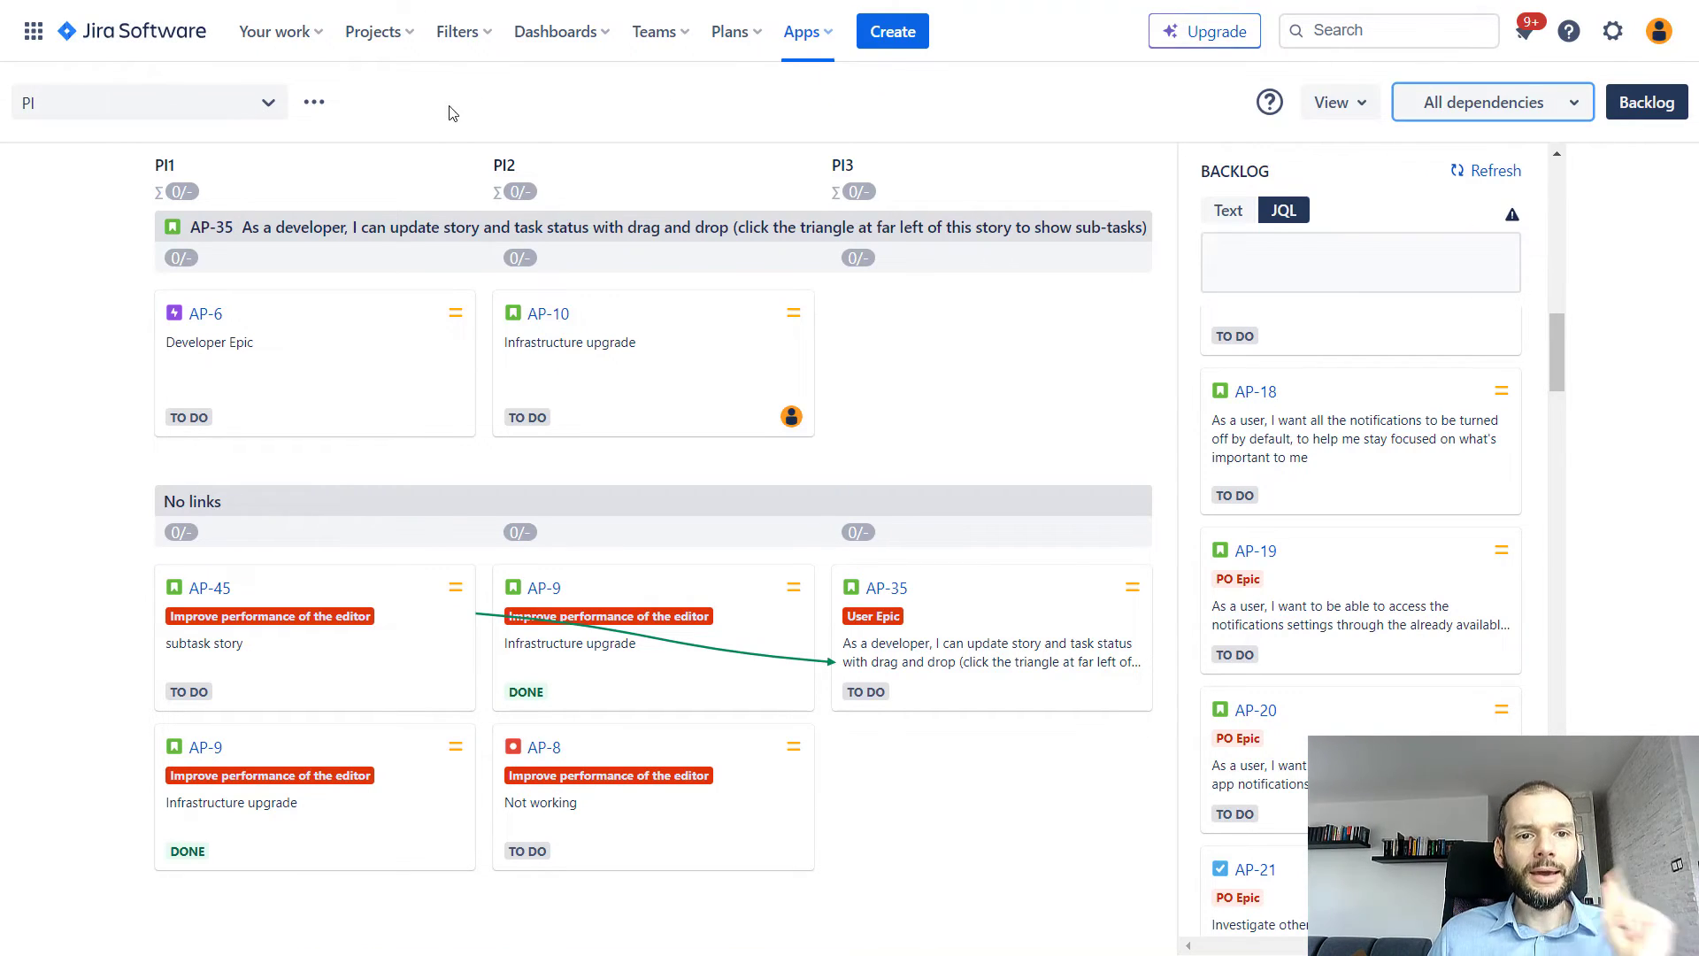
click(316, 104)
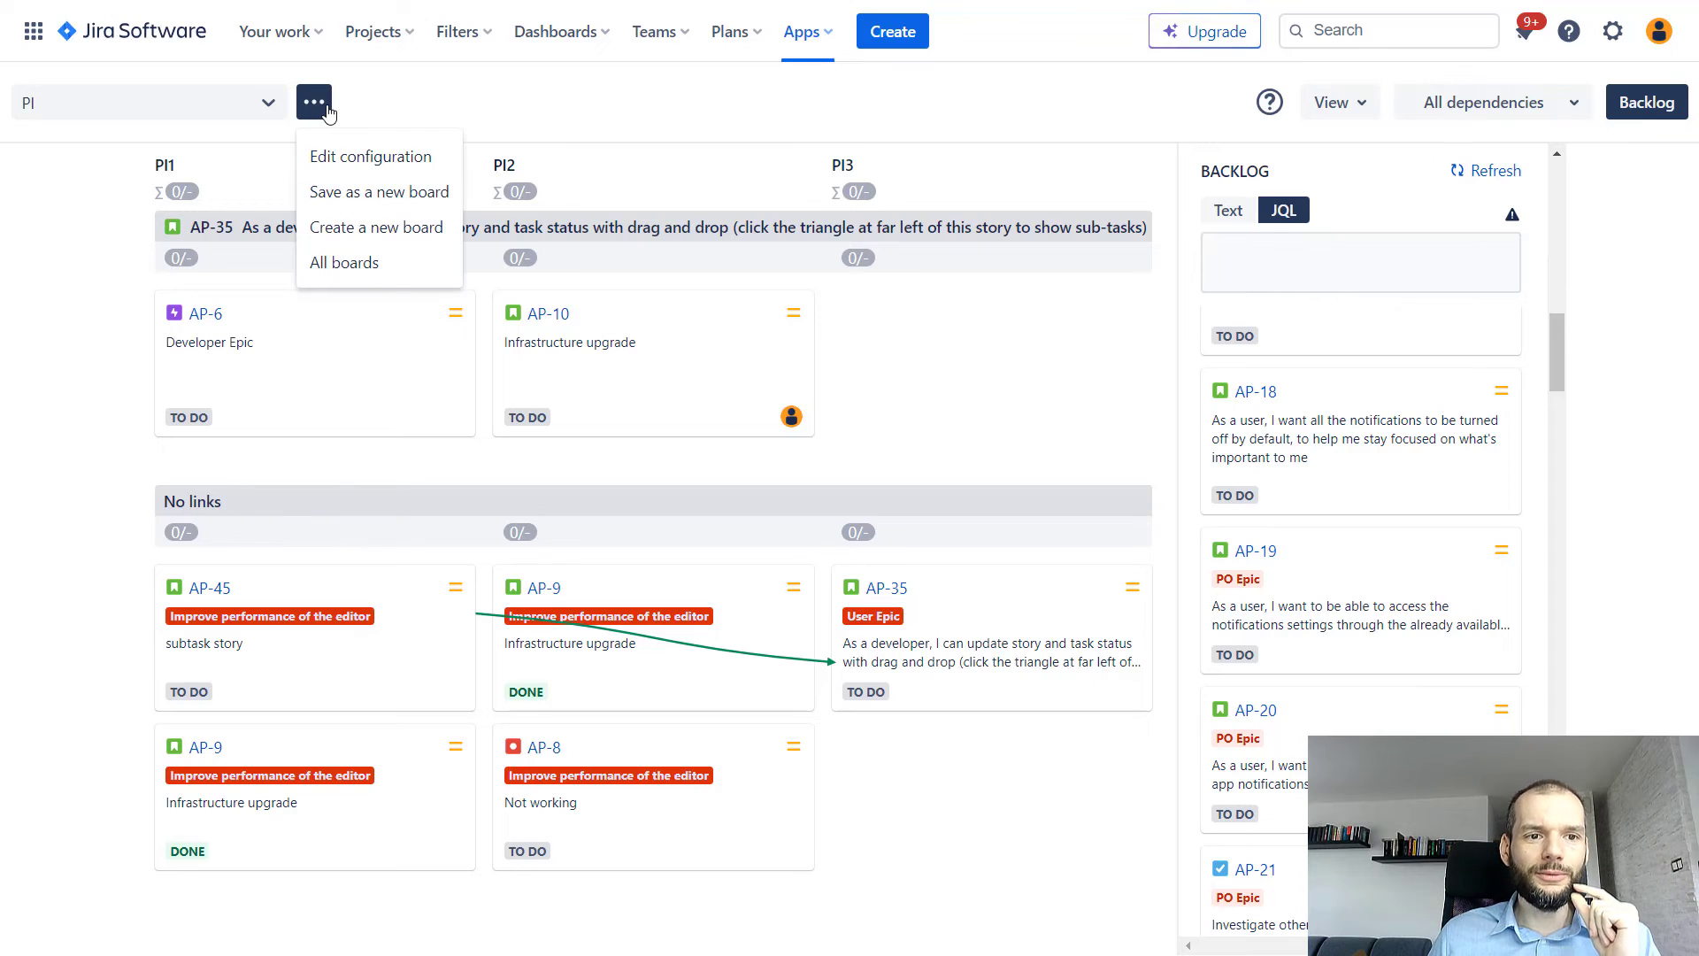
click(345, 164)
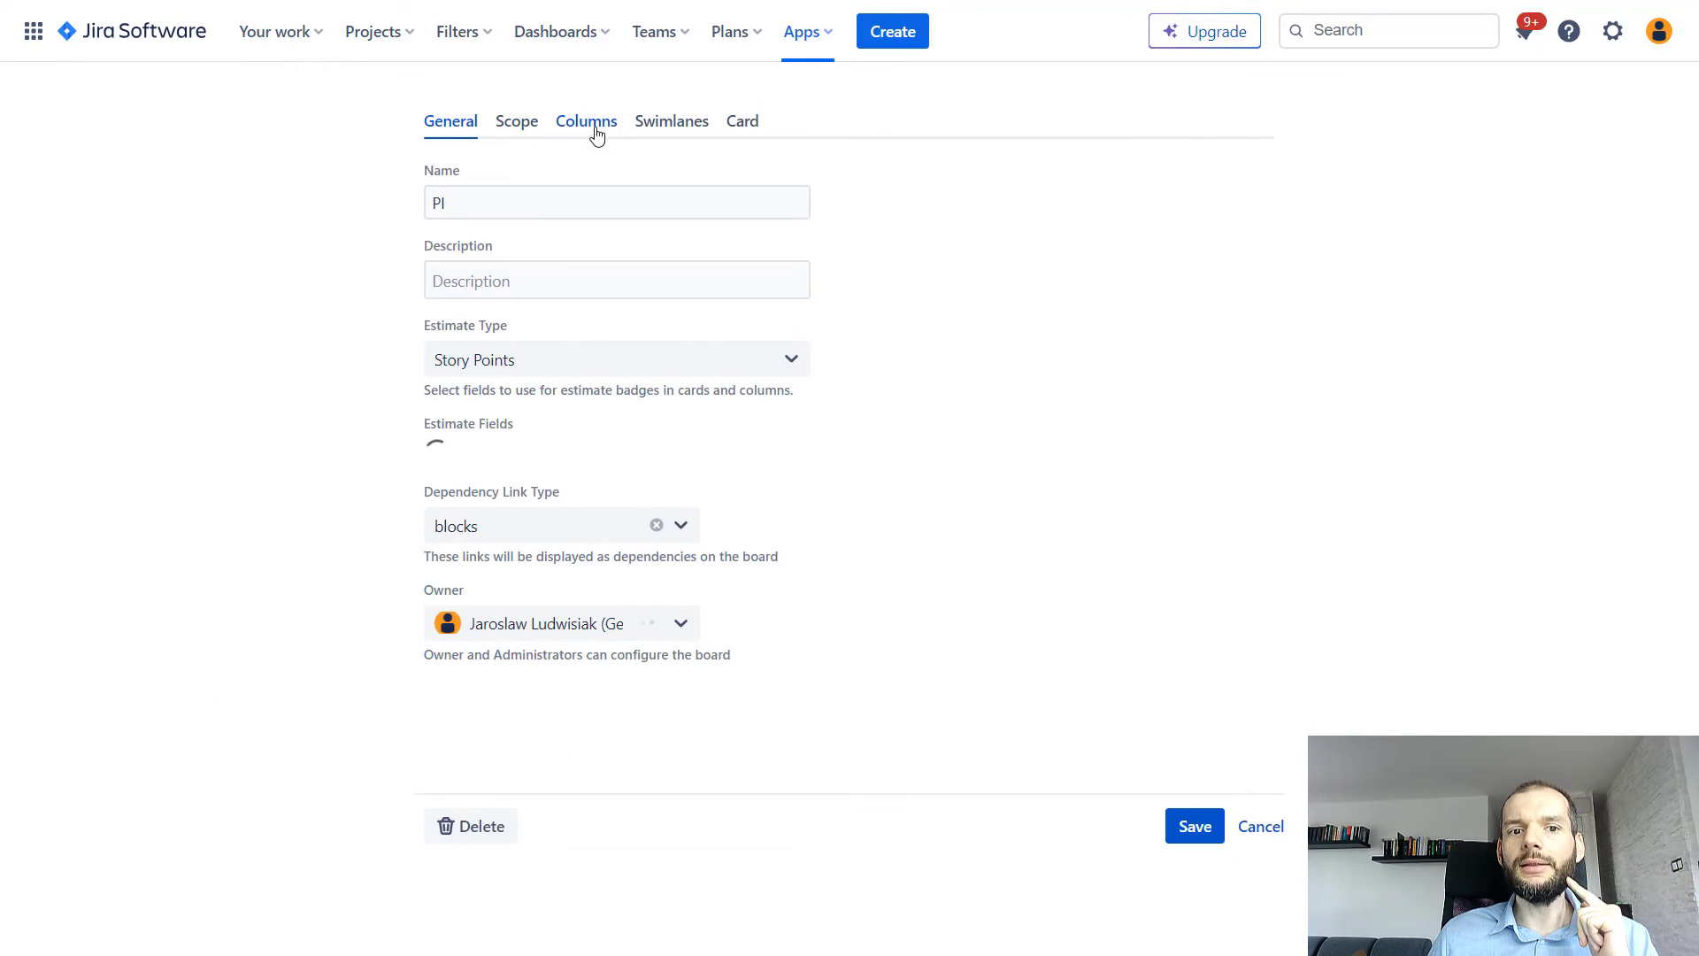
click(650, 124)
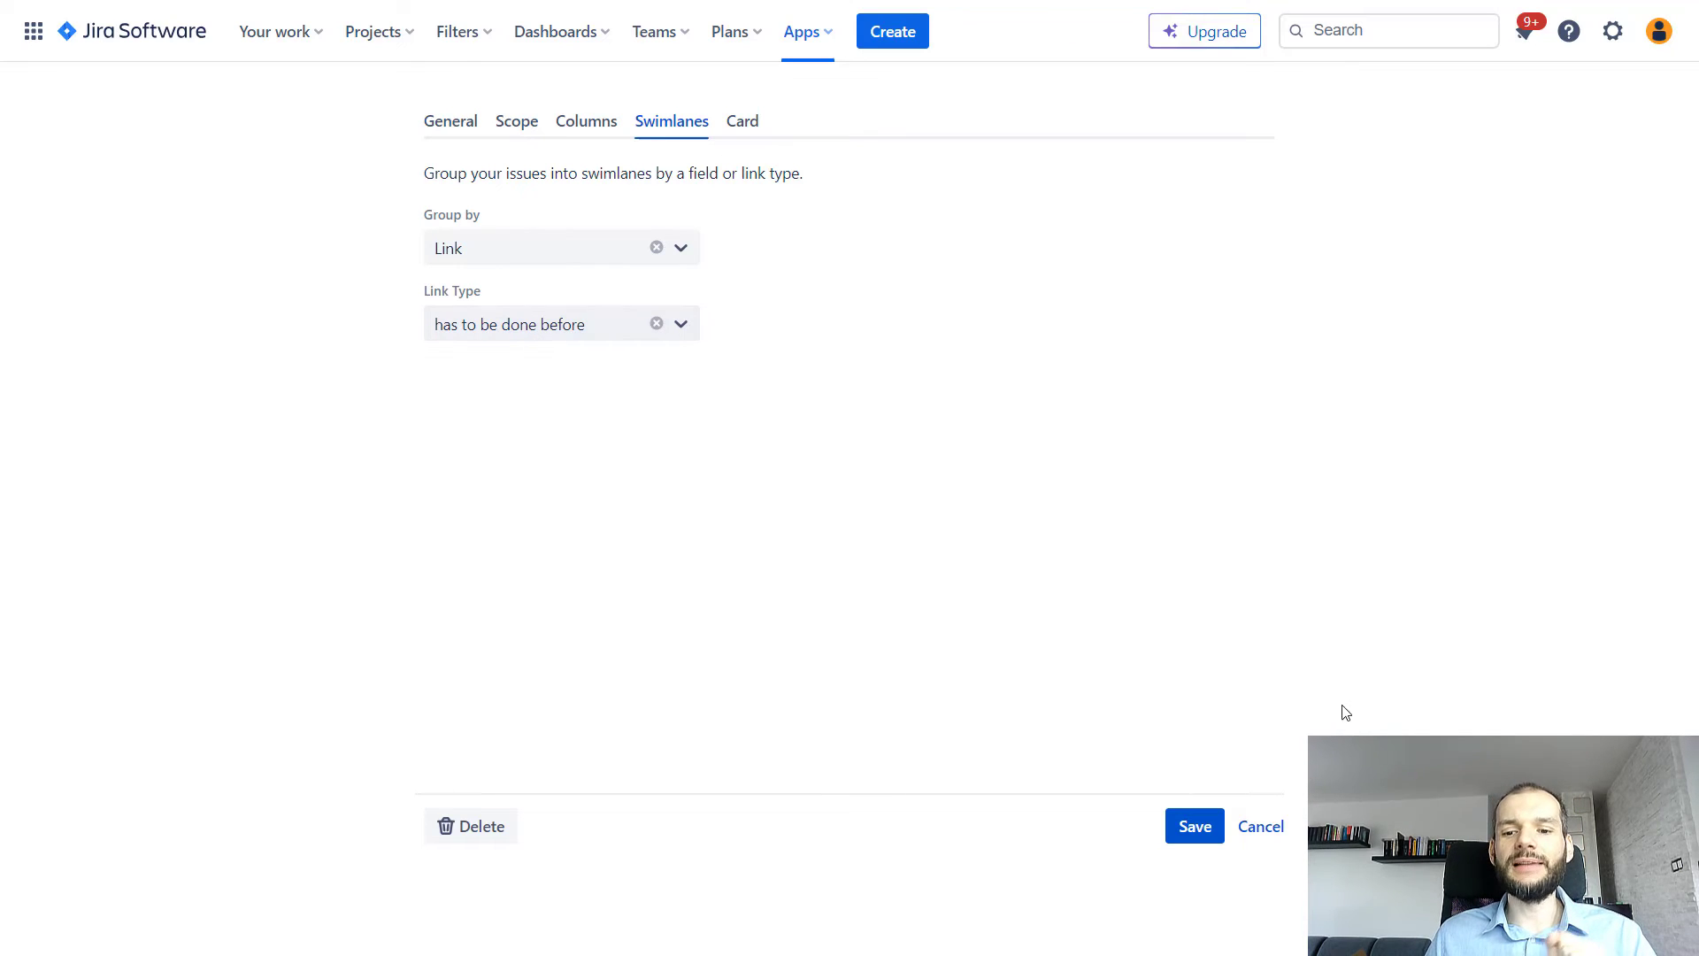
click(1268, 830)
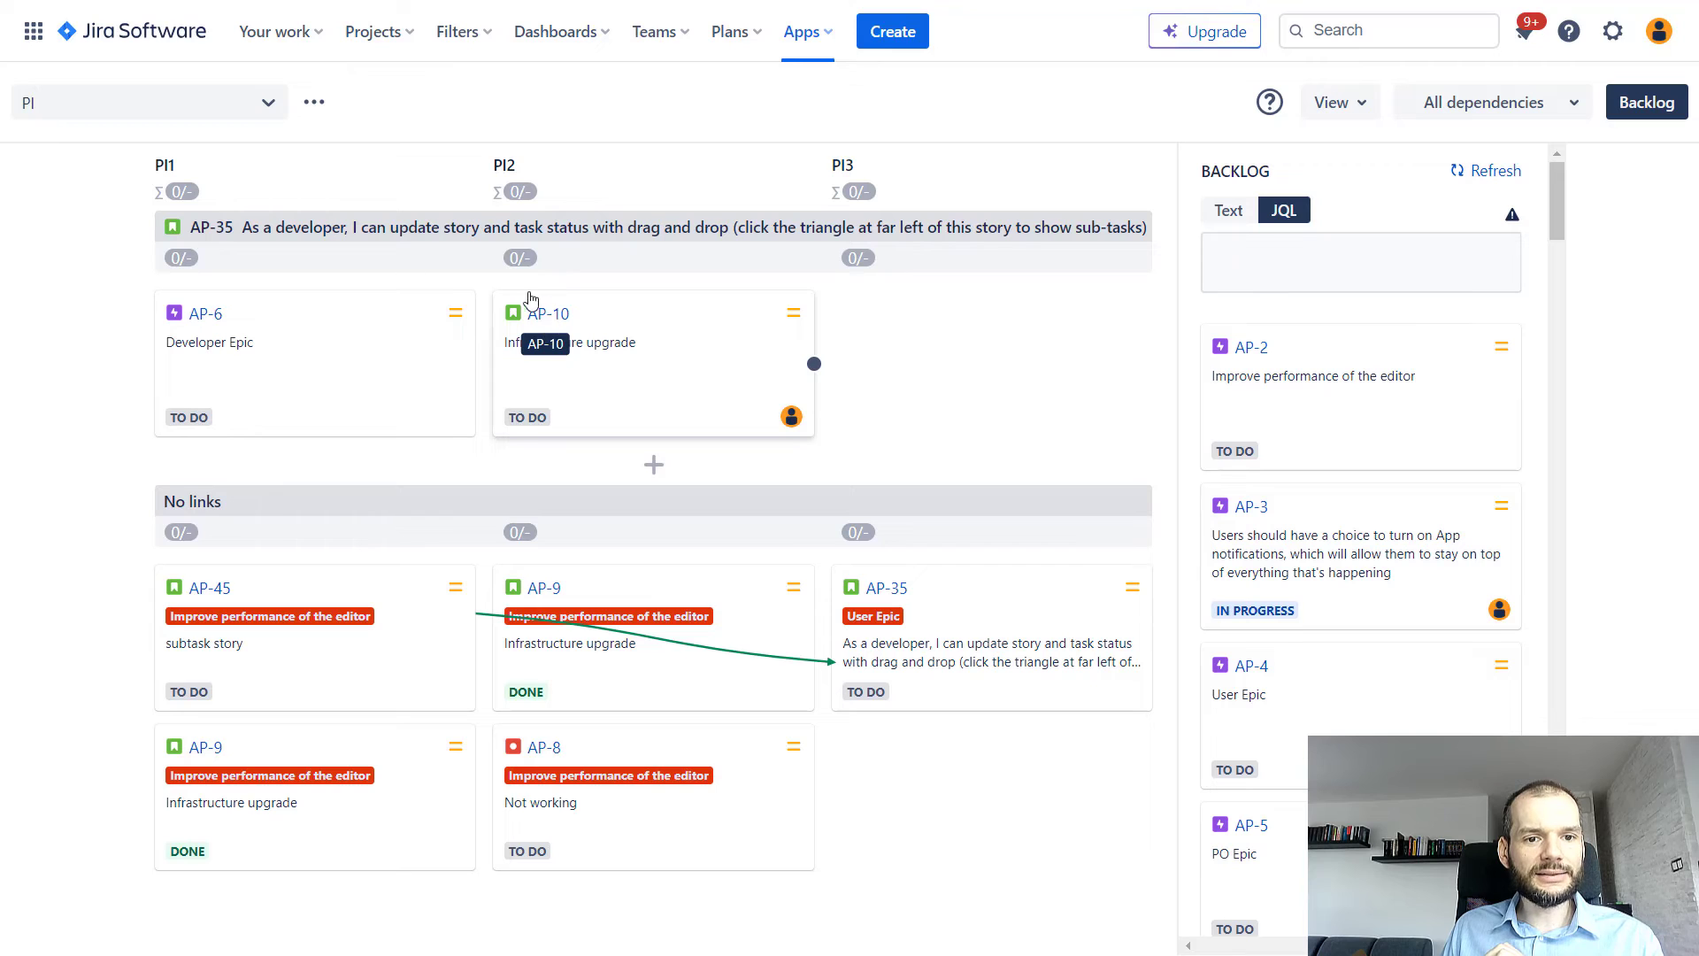
click(549, 323)
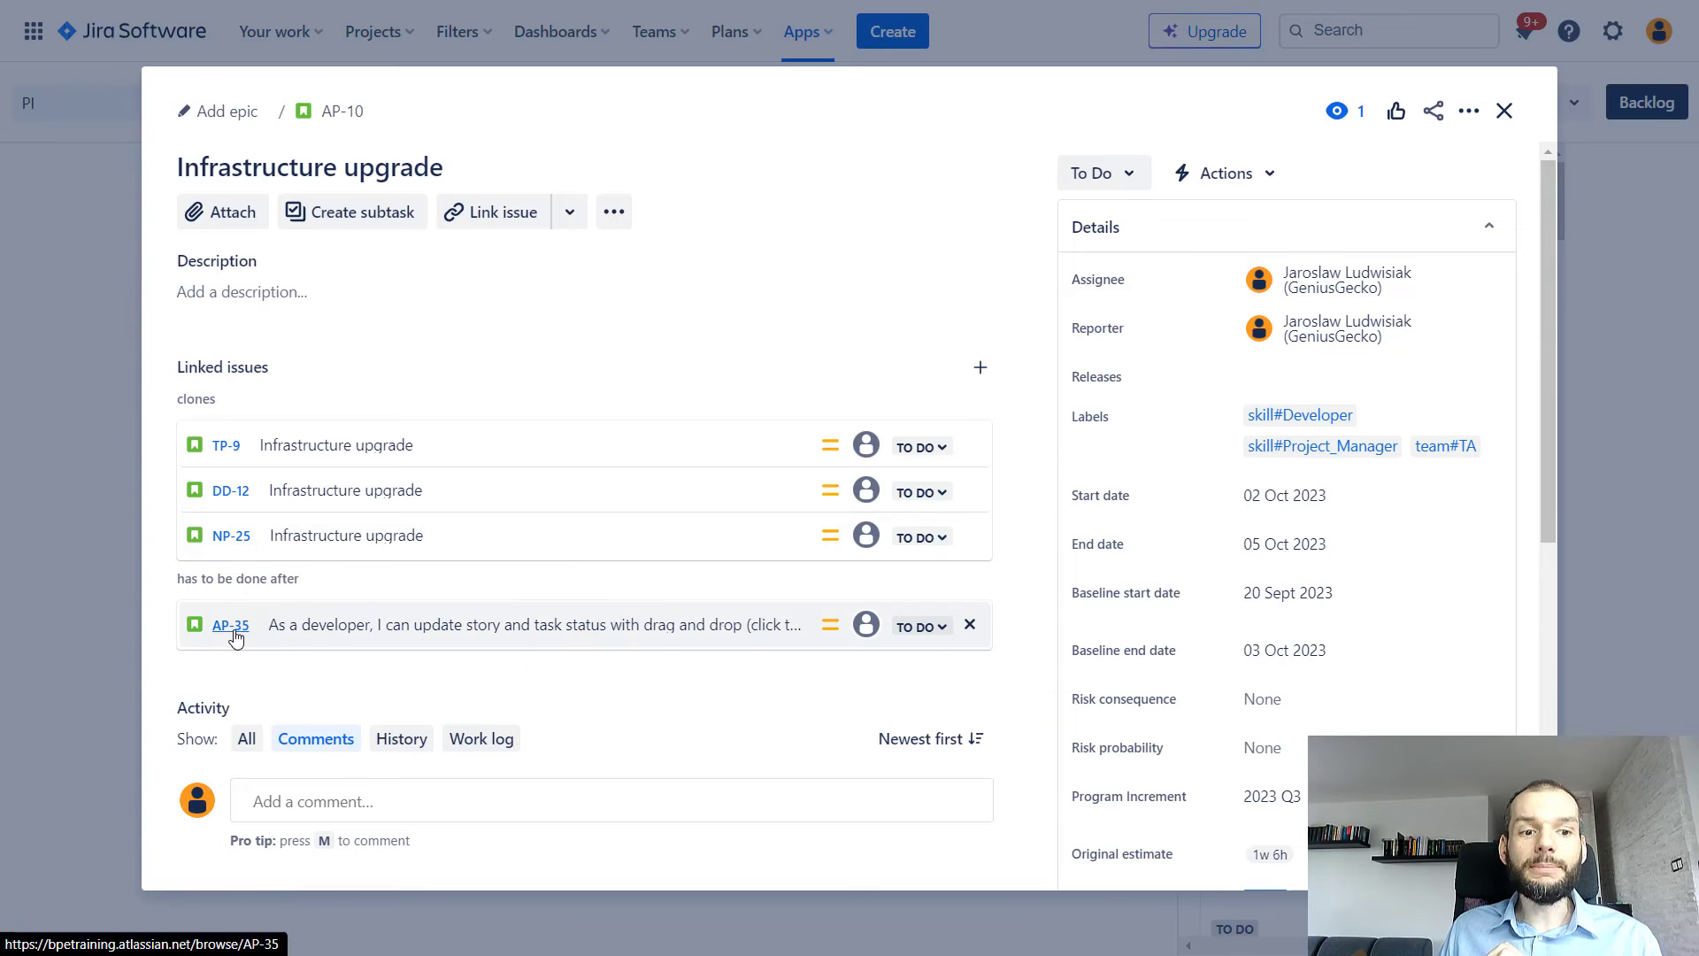
click(1502, 129)
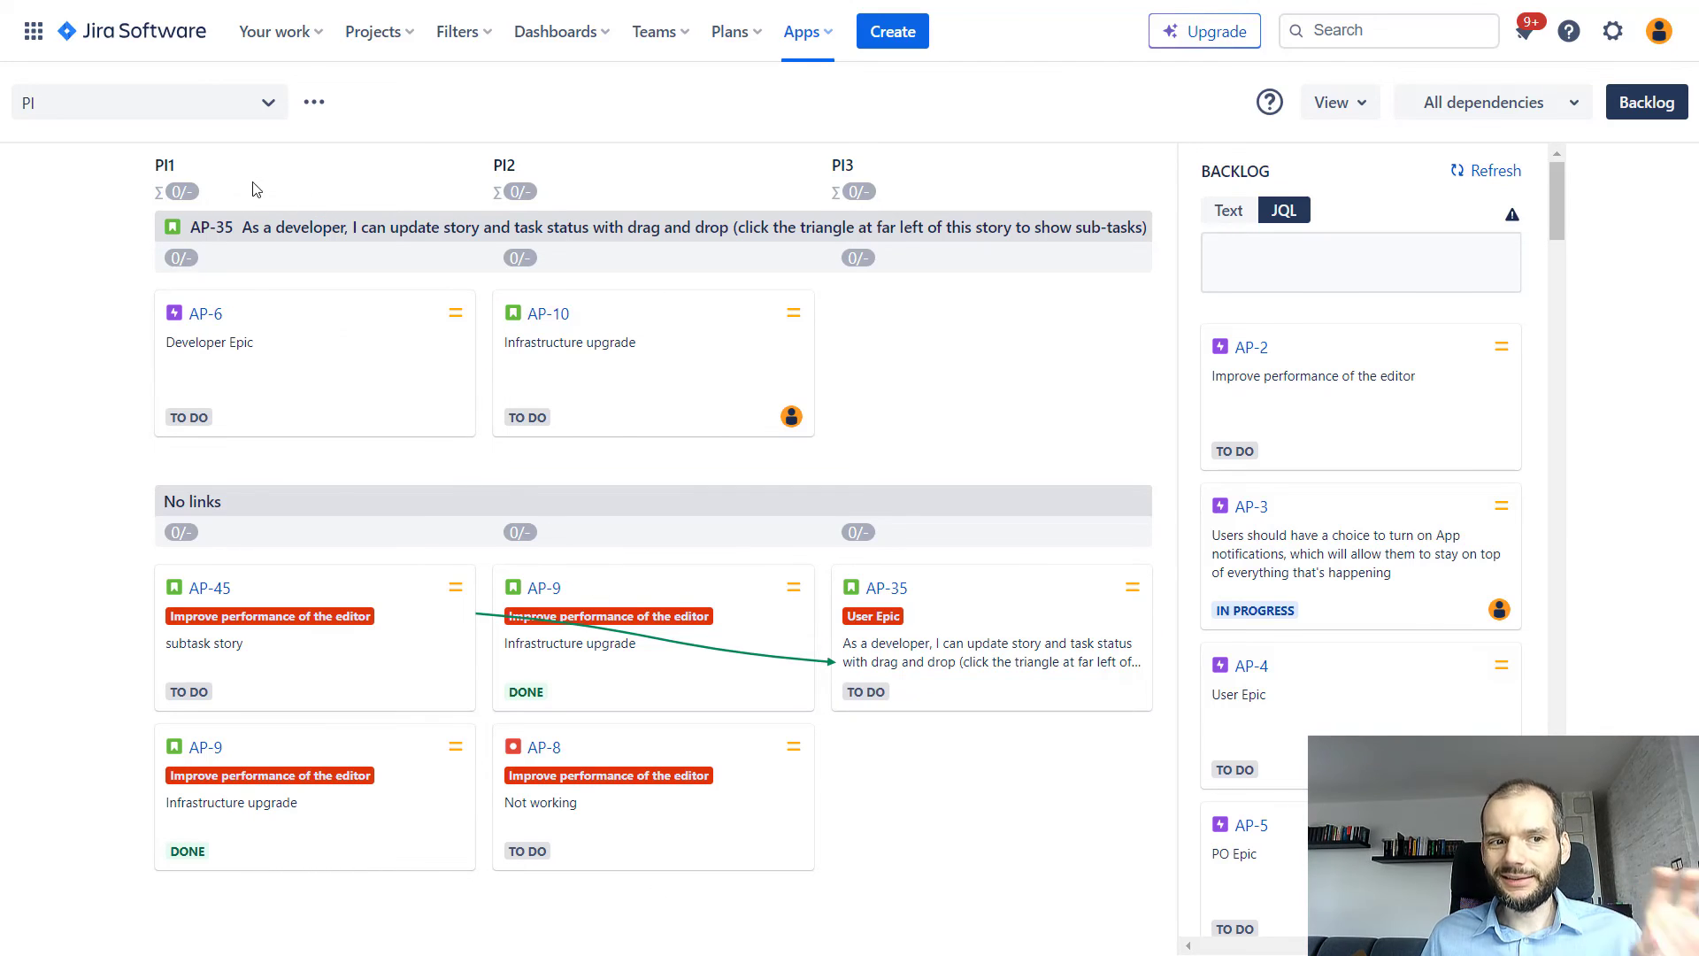
key(F11)
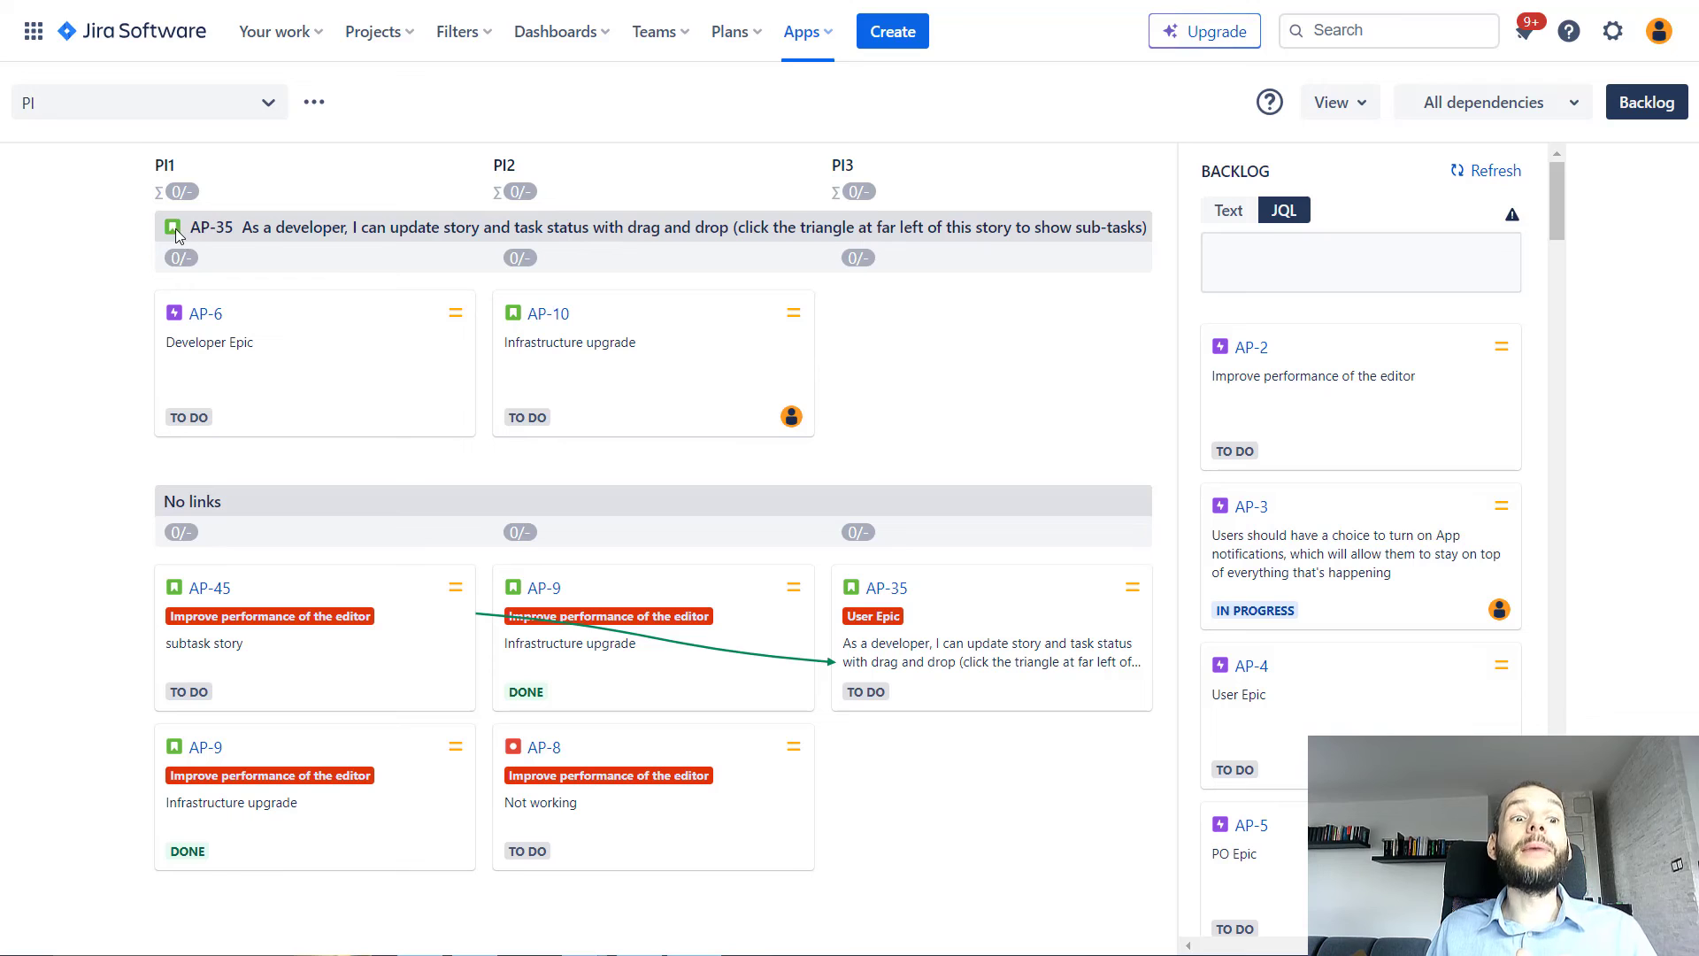
drag(195, 228, 251, 229)
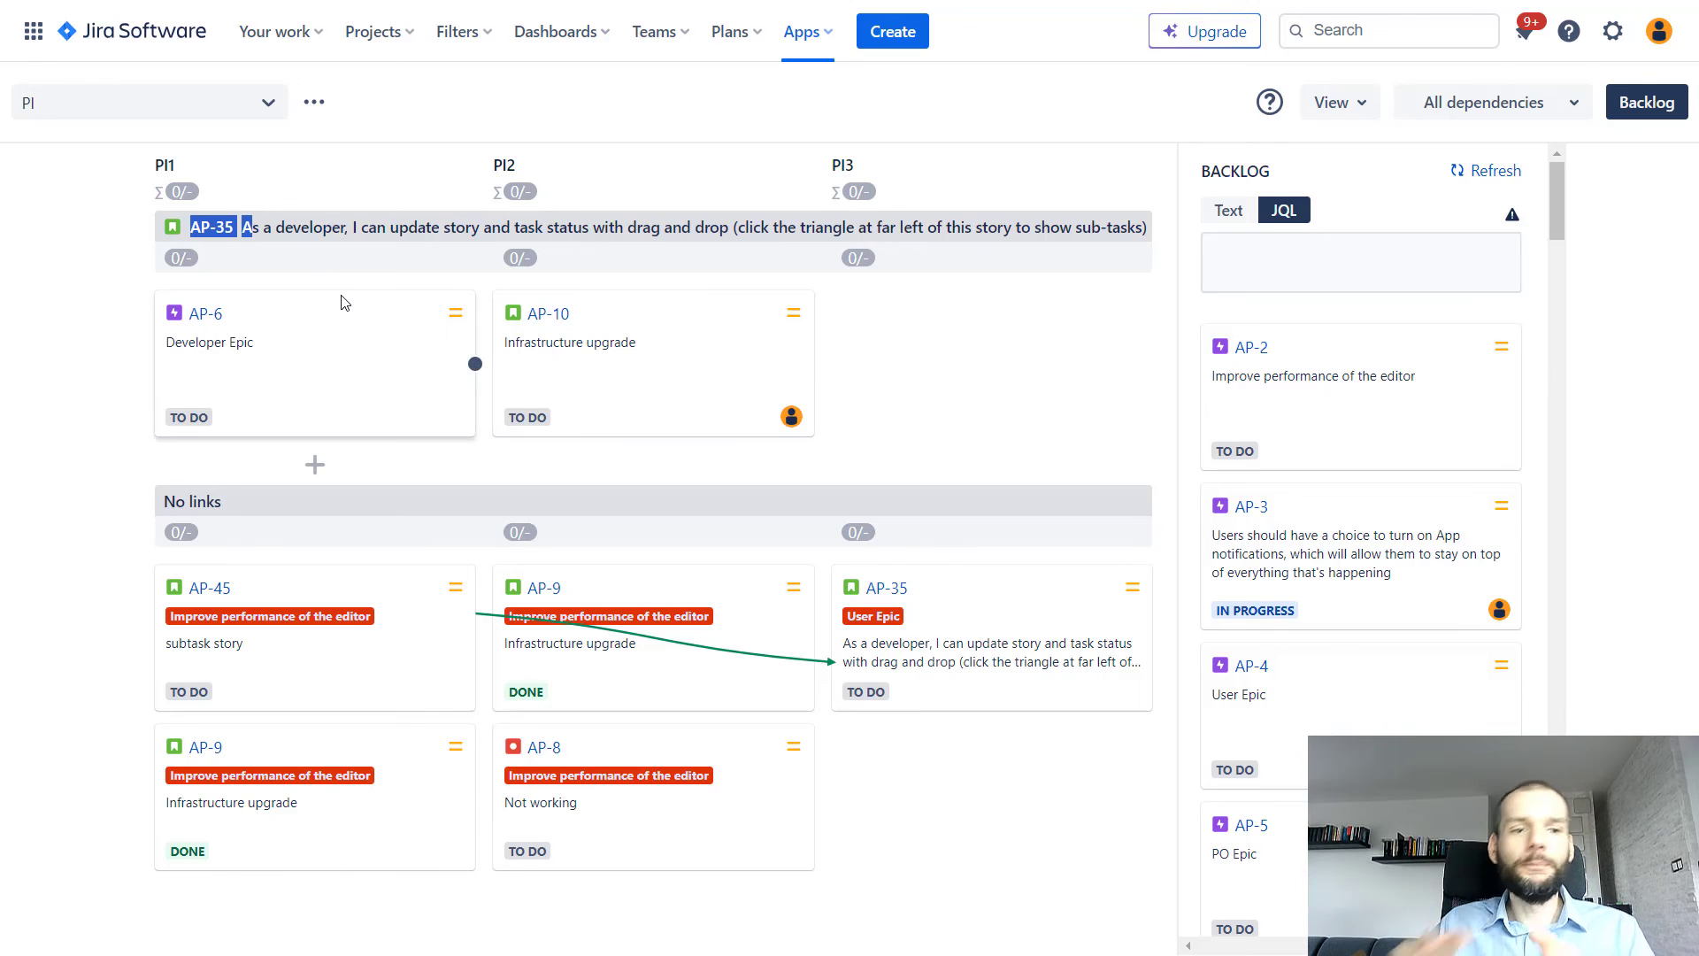